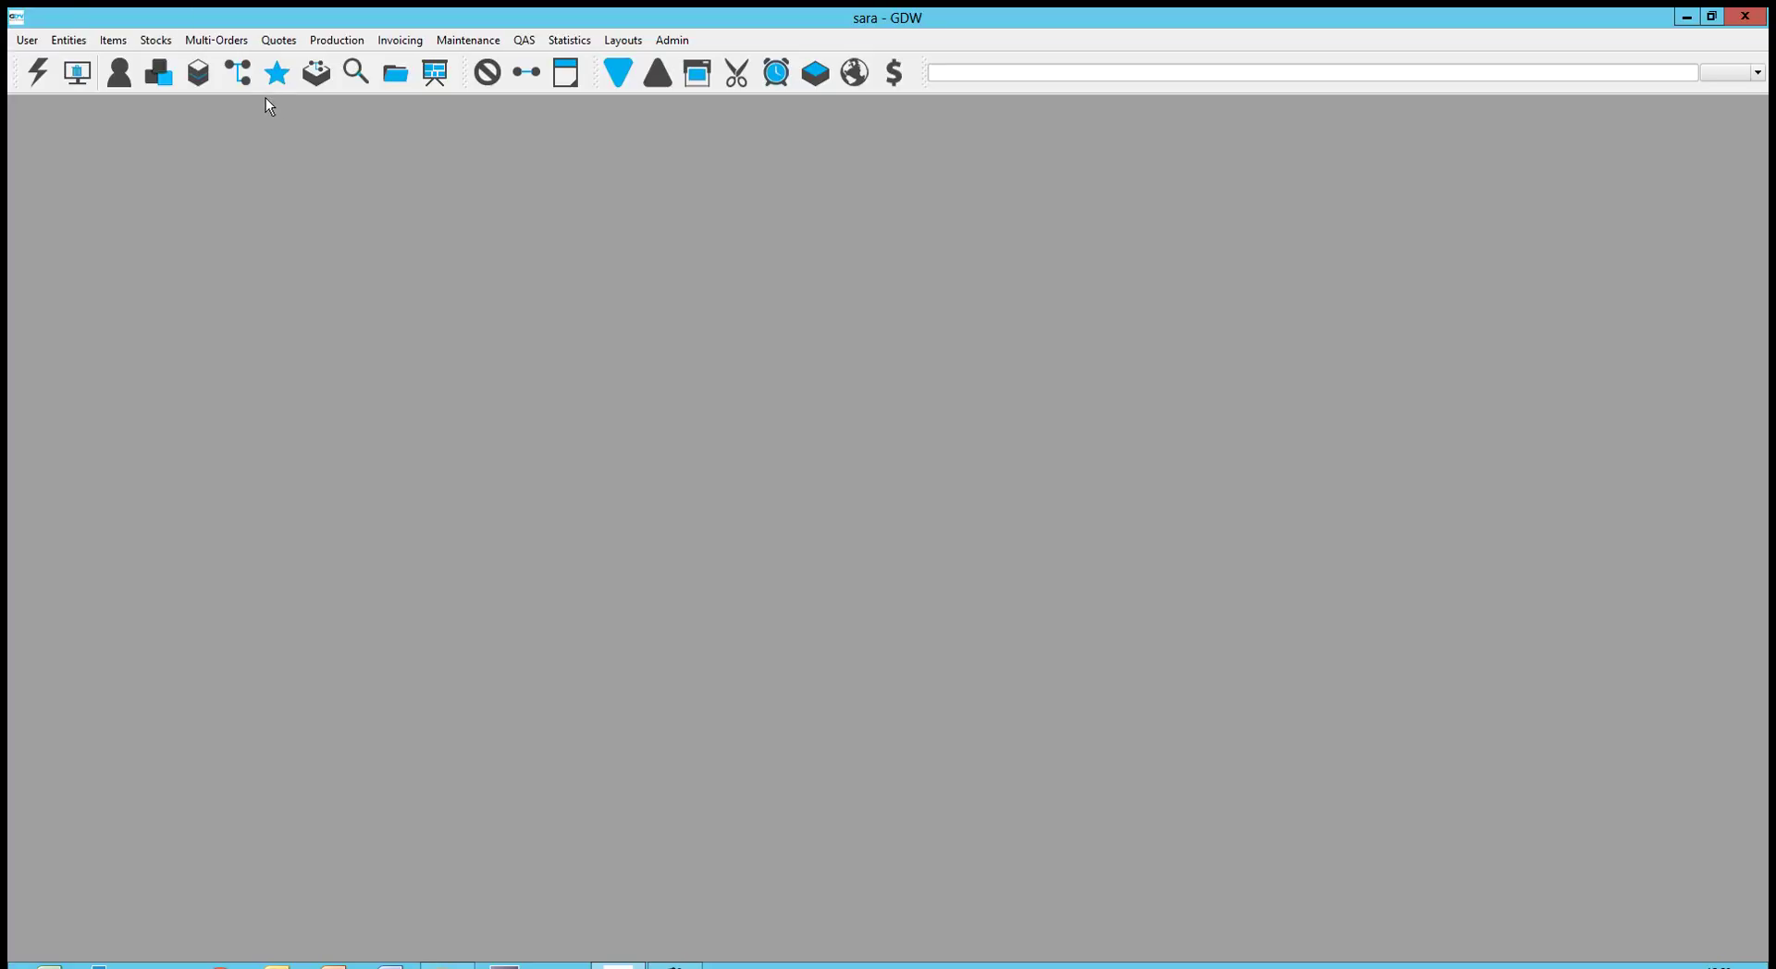
Look over the payment terms list in the quote-related settings, then close it
{"action": "left_click", "coordinate": [274, 41]}
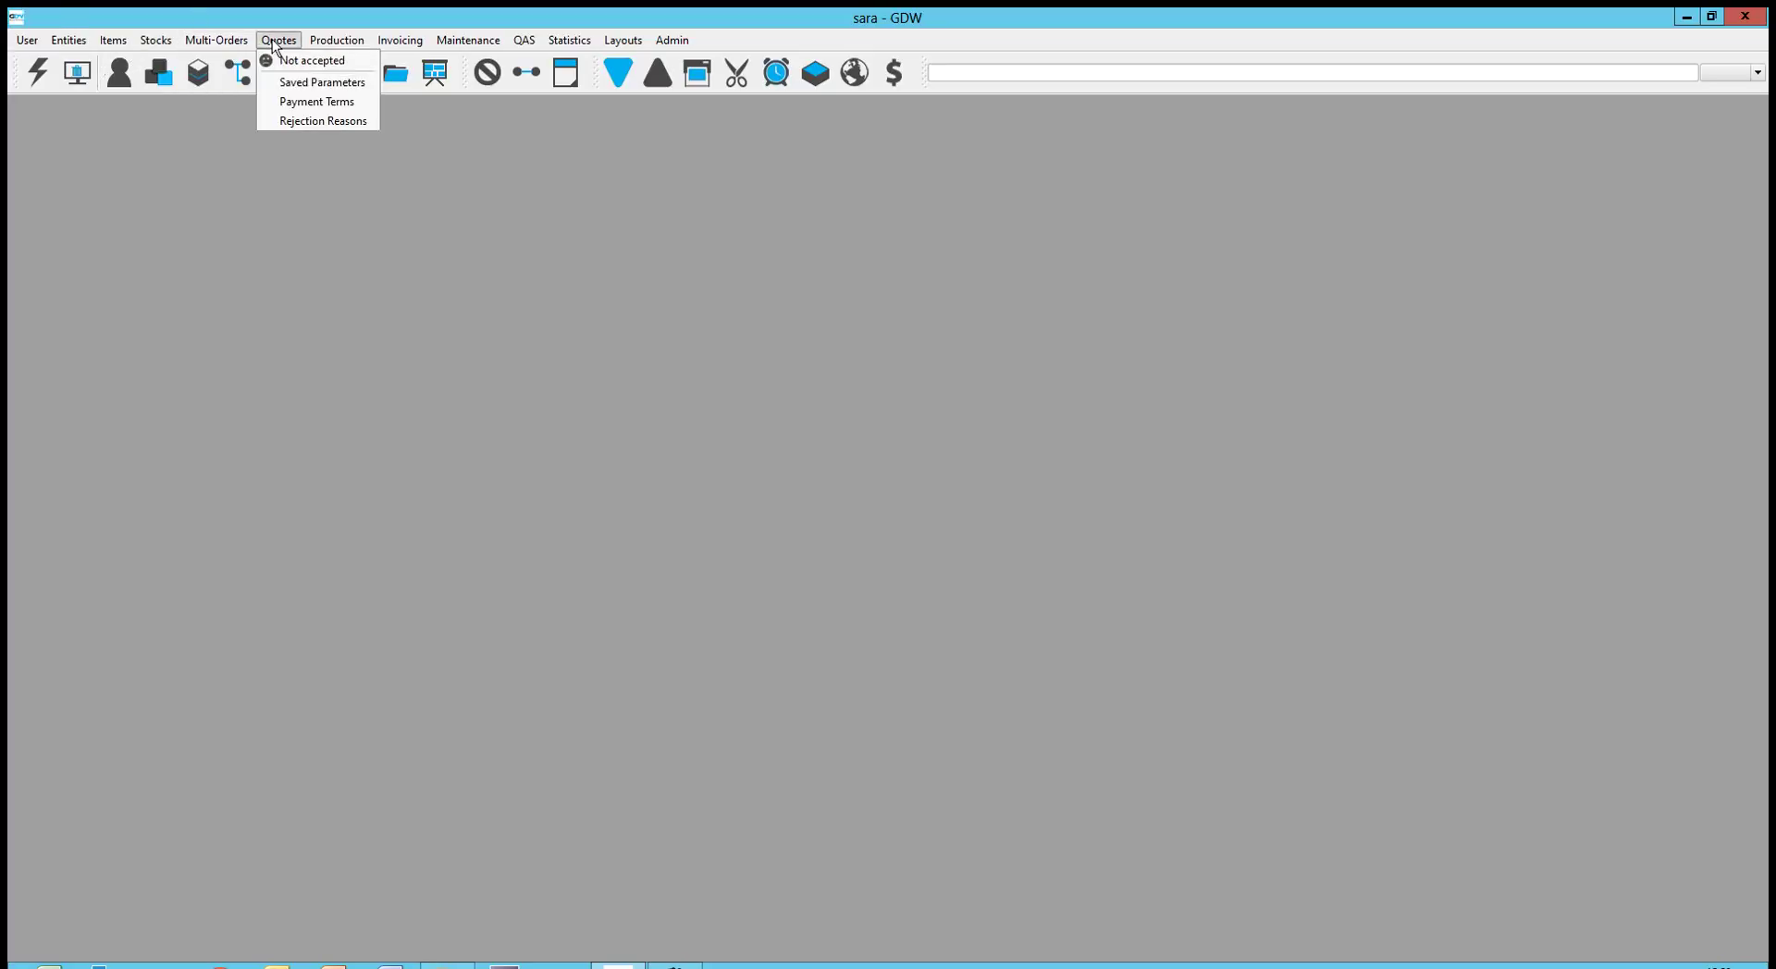
{"action": "left_click", "coordinate": [291, 102]}
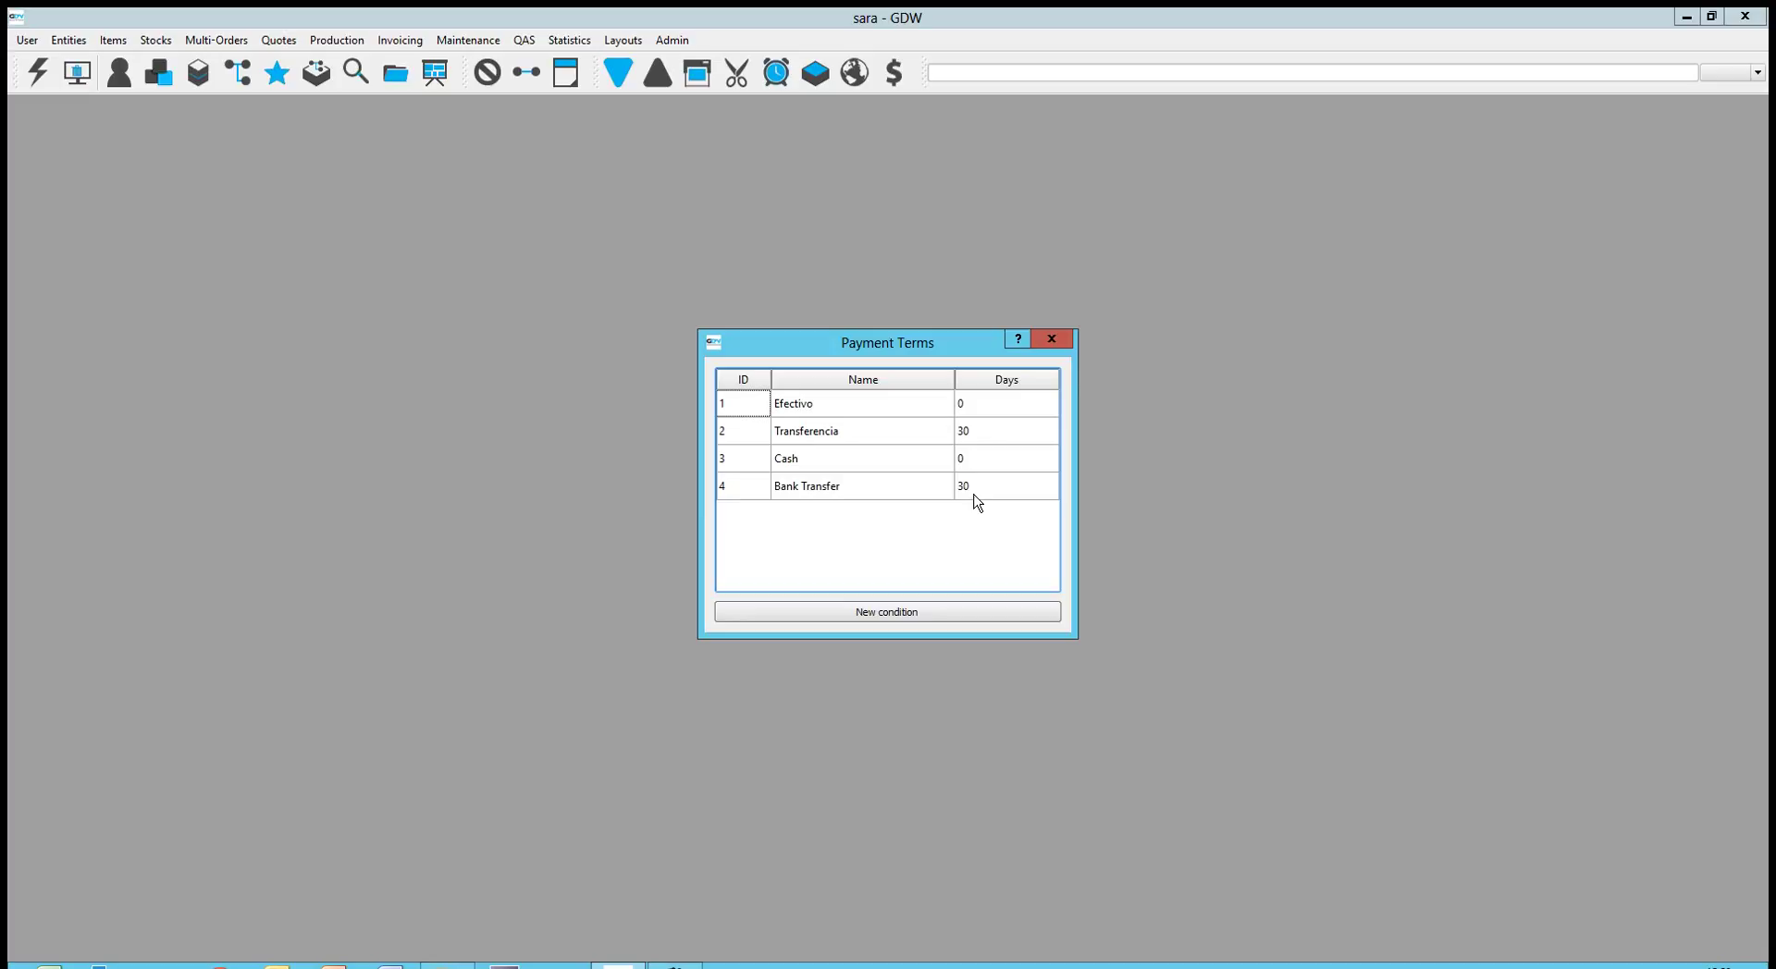
{"action": "left_click", "coordinate": [1056, 339]}
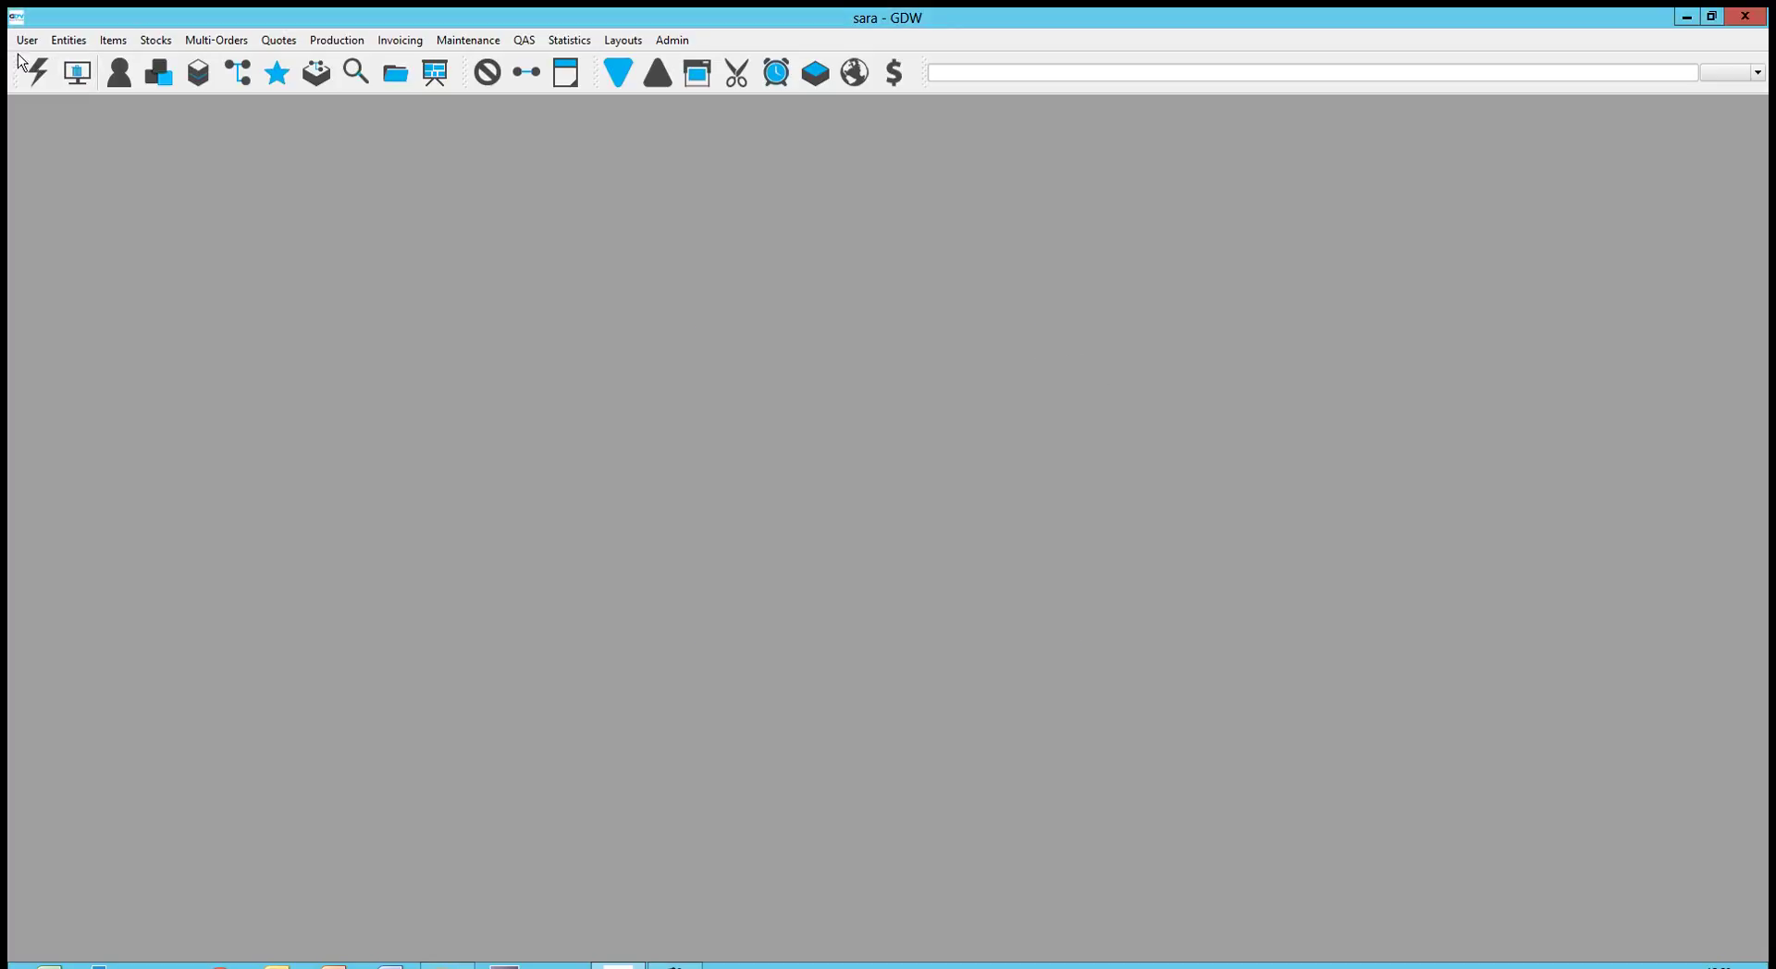
Open CLIENT A from the Entities client list and put its record into edit mode
{"action": "left_click", "coordinate": [66, 43]}
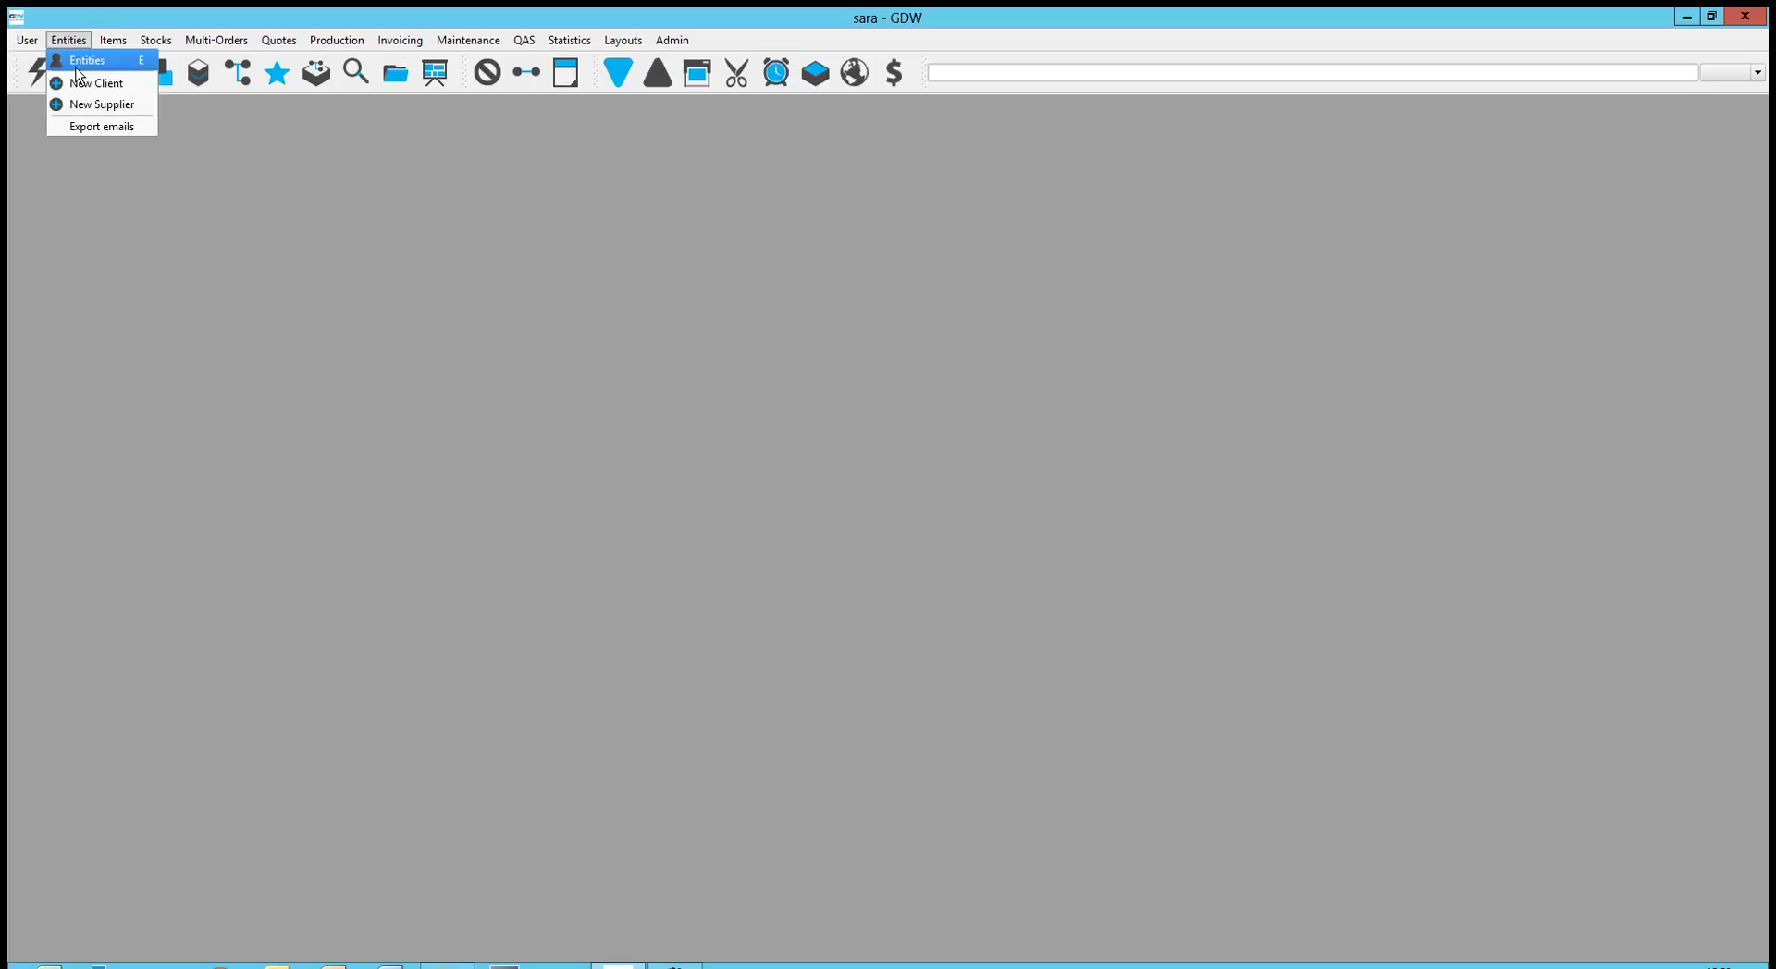
{"action": "left_click", "coordinate": [85, 60]}
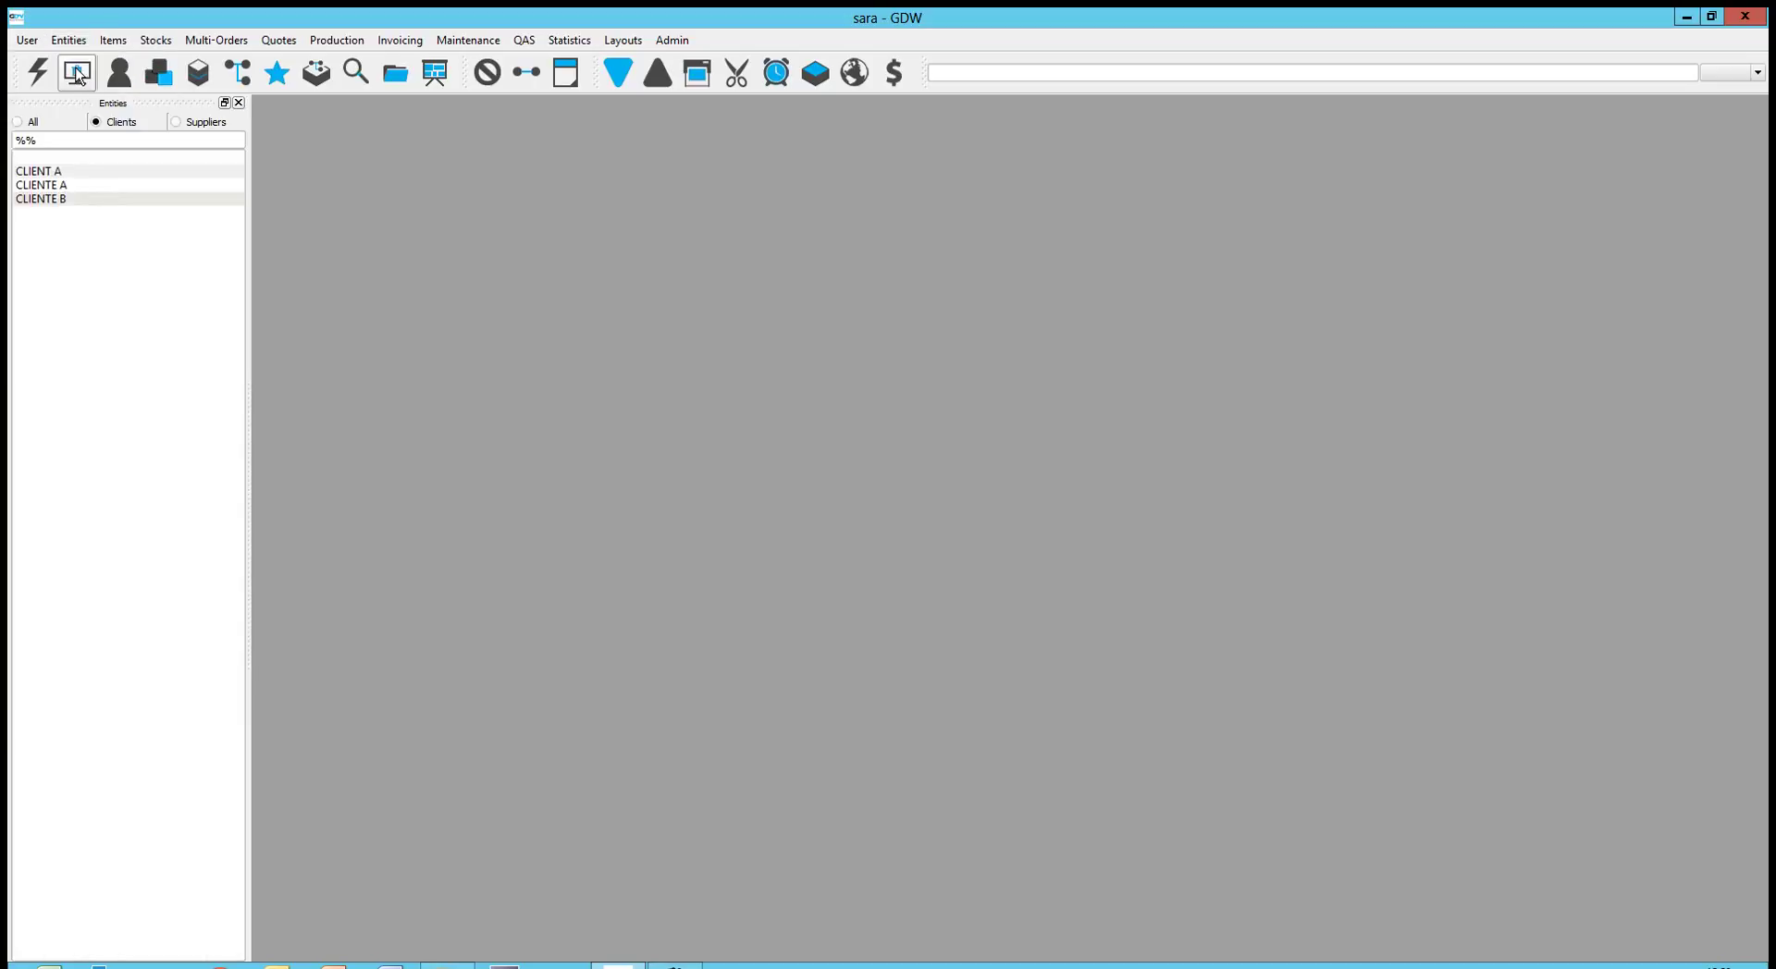
{"action": "left_click", "coordinate": [65, 173]}
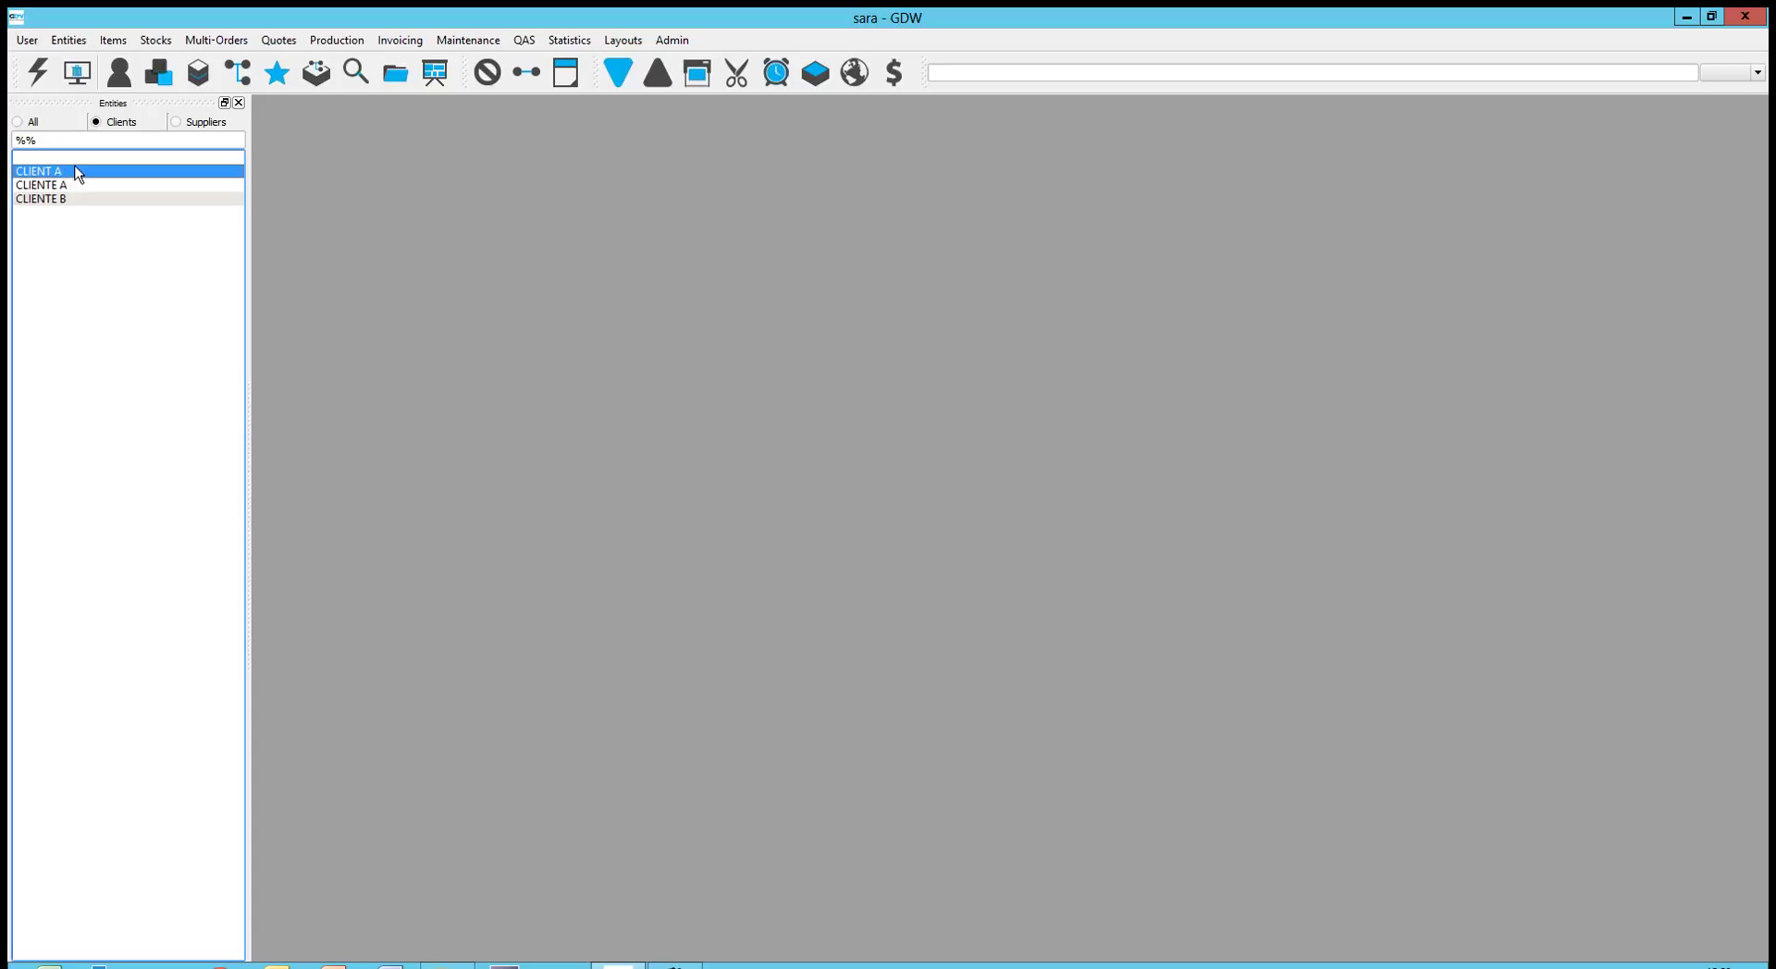
{"action": "double_click", "coordinate": [79, 174]}
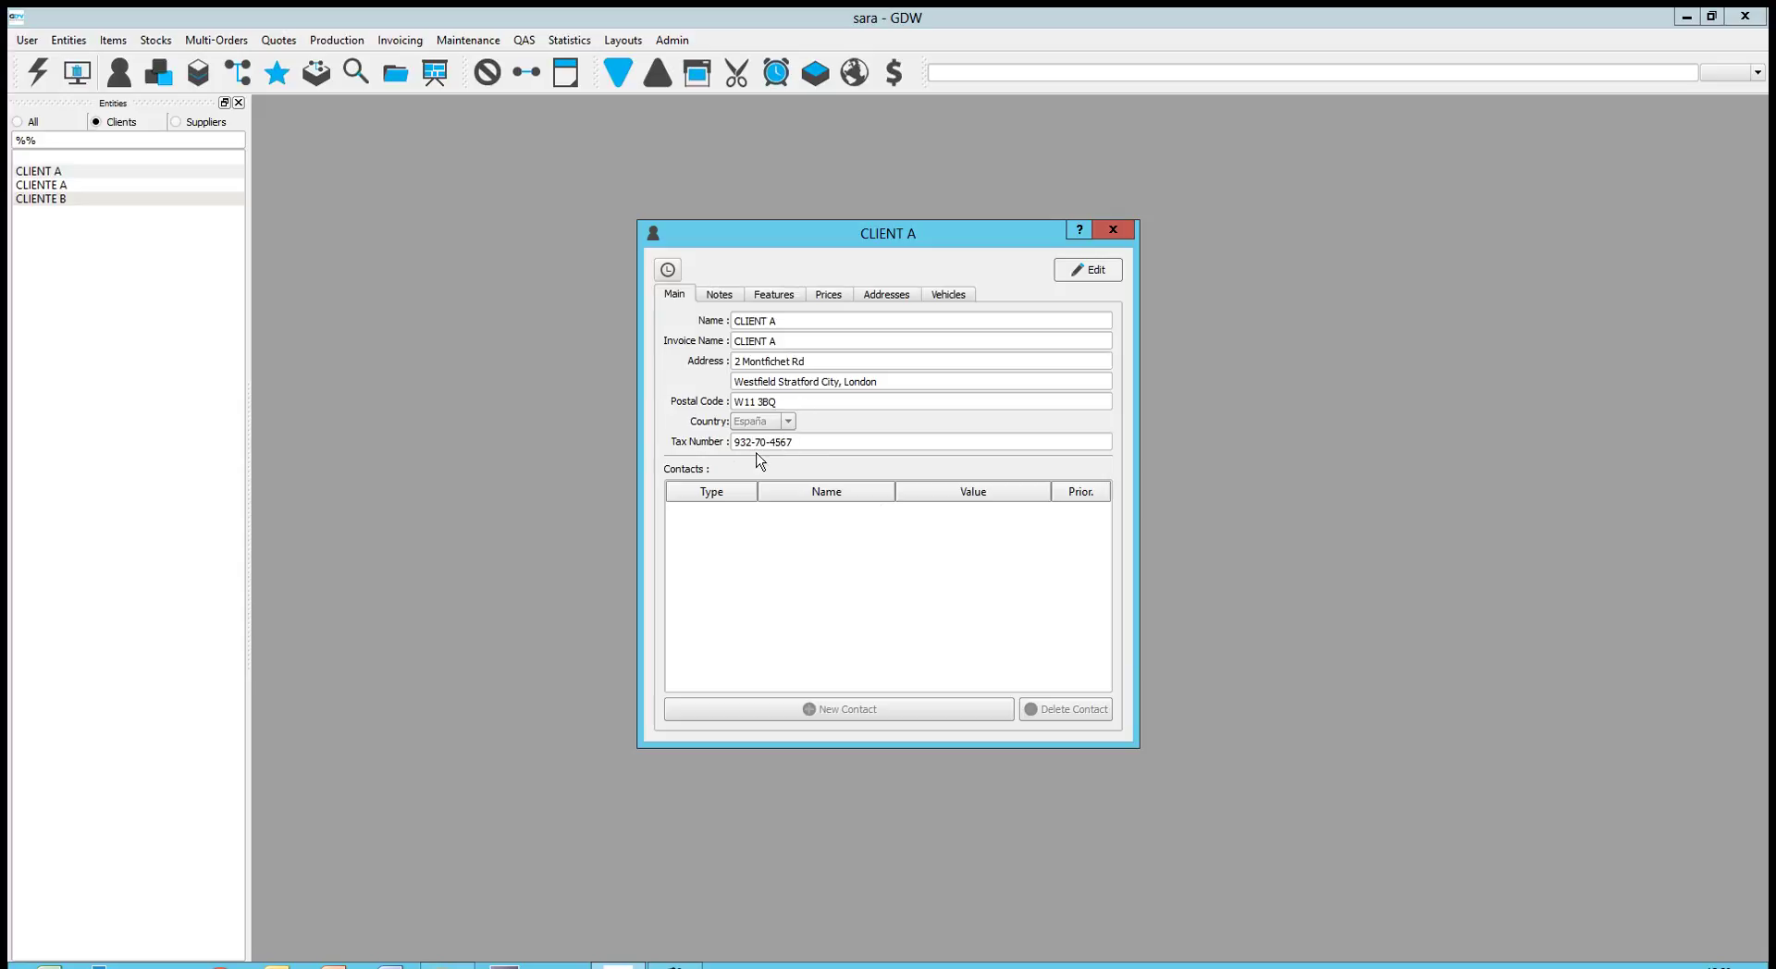
{"action": "left_click", "coordinate": [1089, 281]}
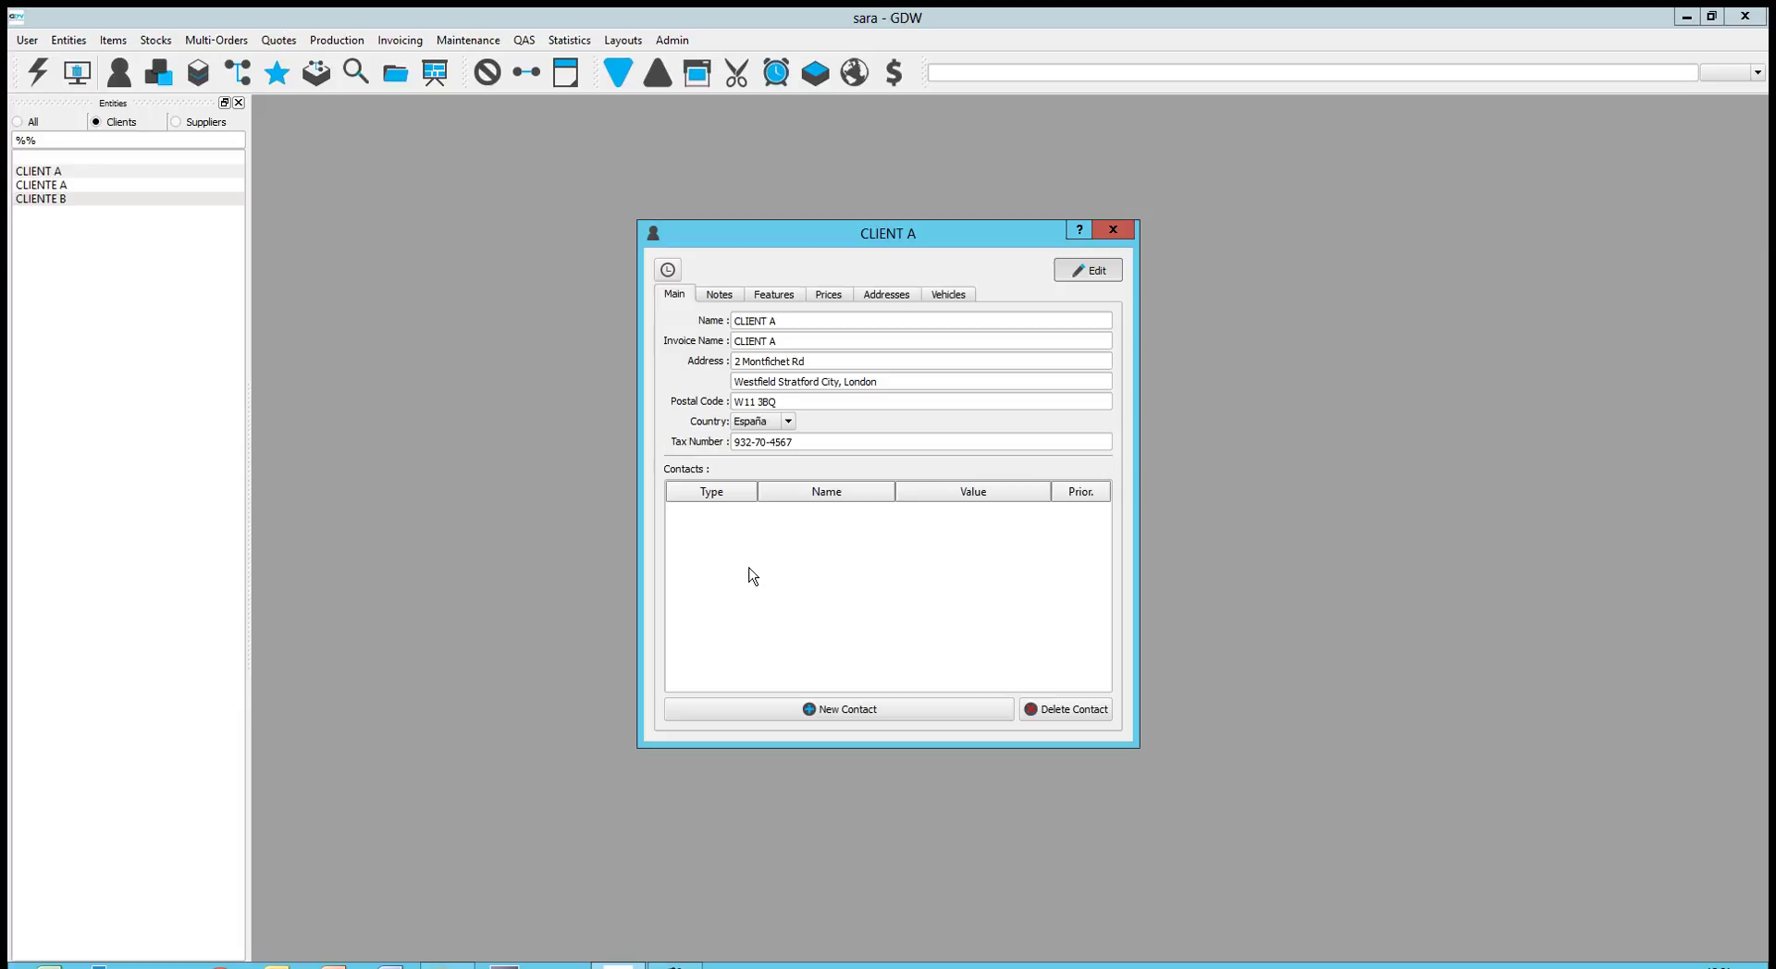
Add a new Teléfono contact with the contact person's name and phone number
{"action": "left_click", "coordinate": [777, 712]}
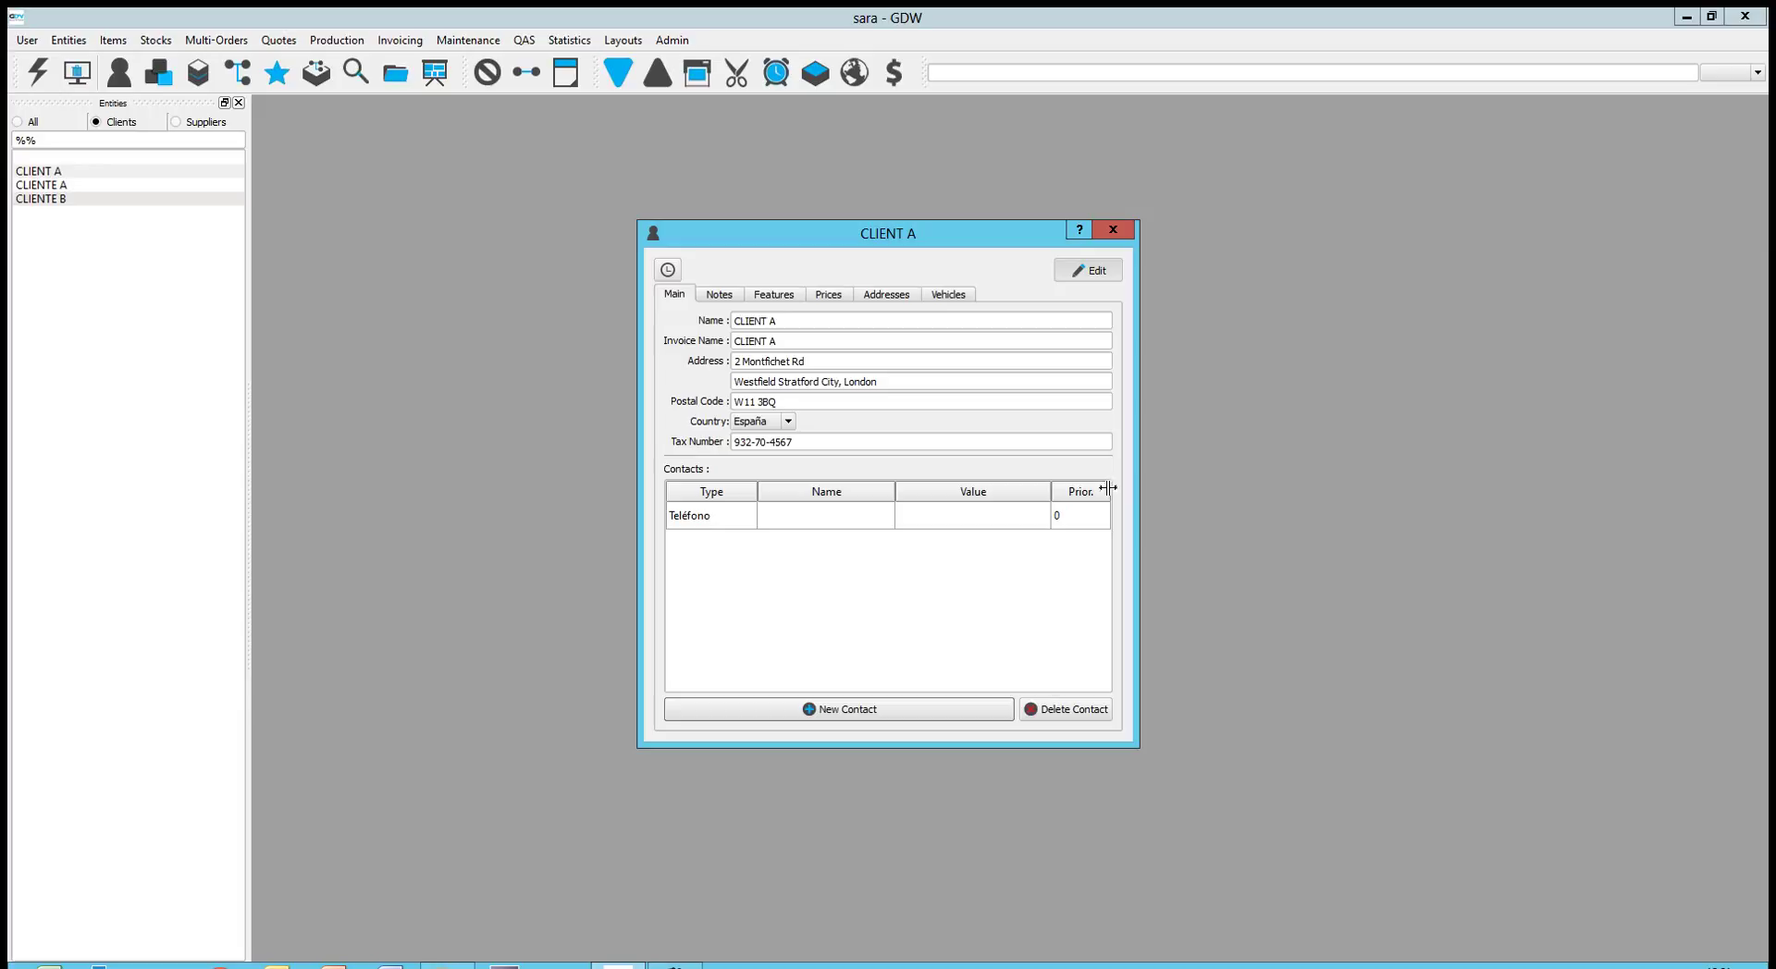
{"action": "double_click", "coordinate": [740, 523]}
{"action": "left_click", "coordinate": [748, 517]}
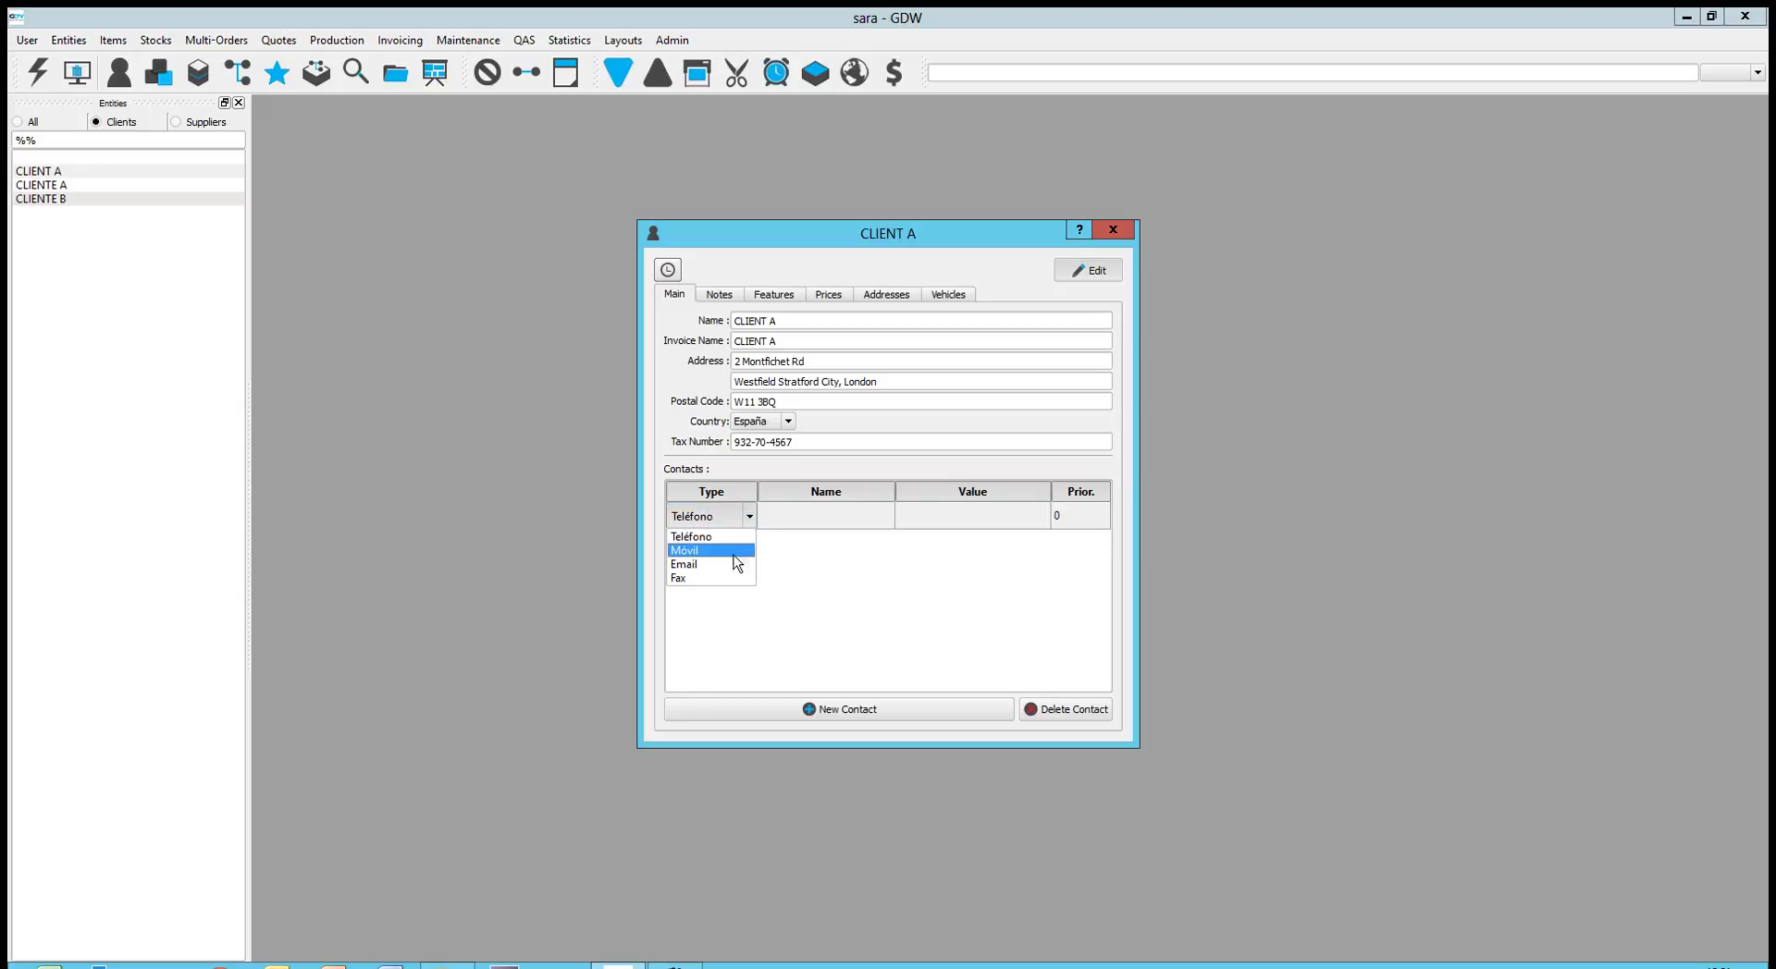
{"action": "left_click", "coordinate": [814, 515]}
{"action": "double_click", "coordinate": [814, 515]}
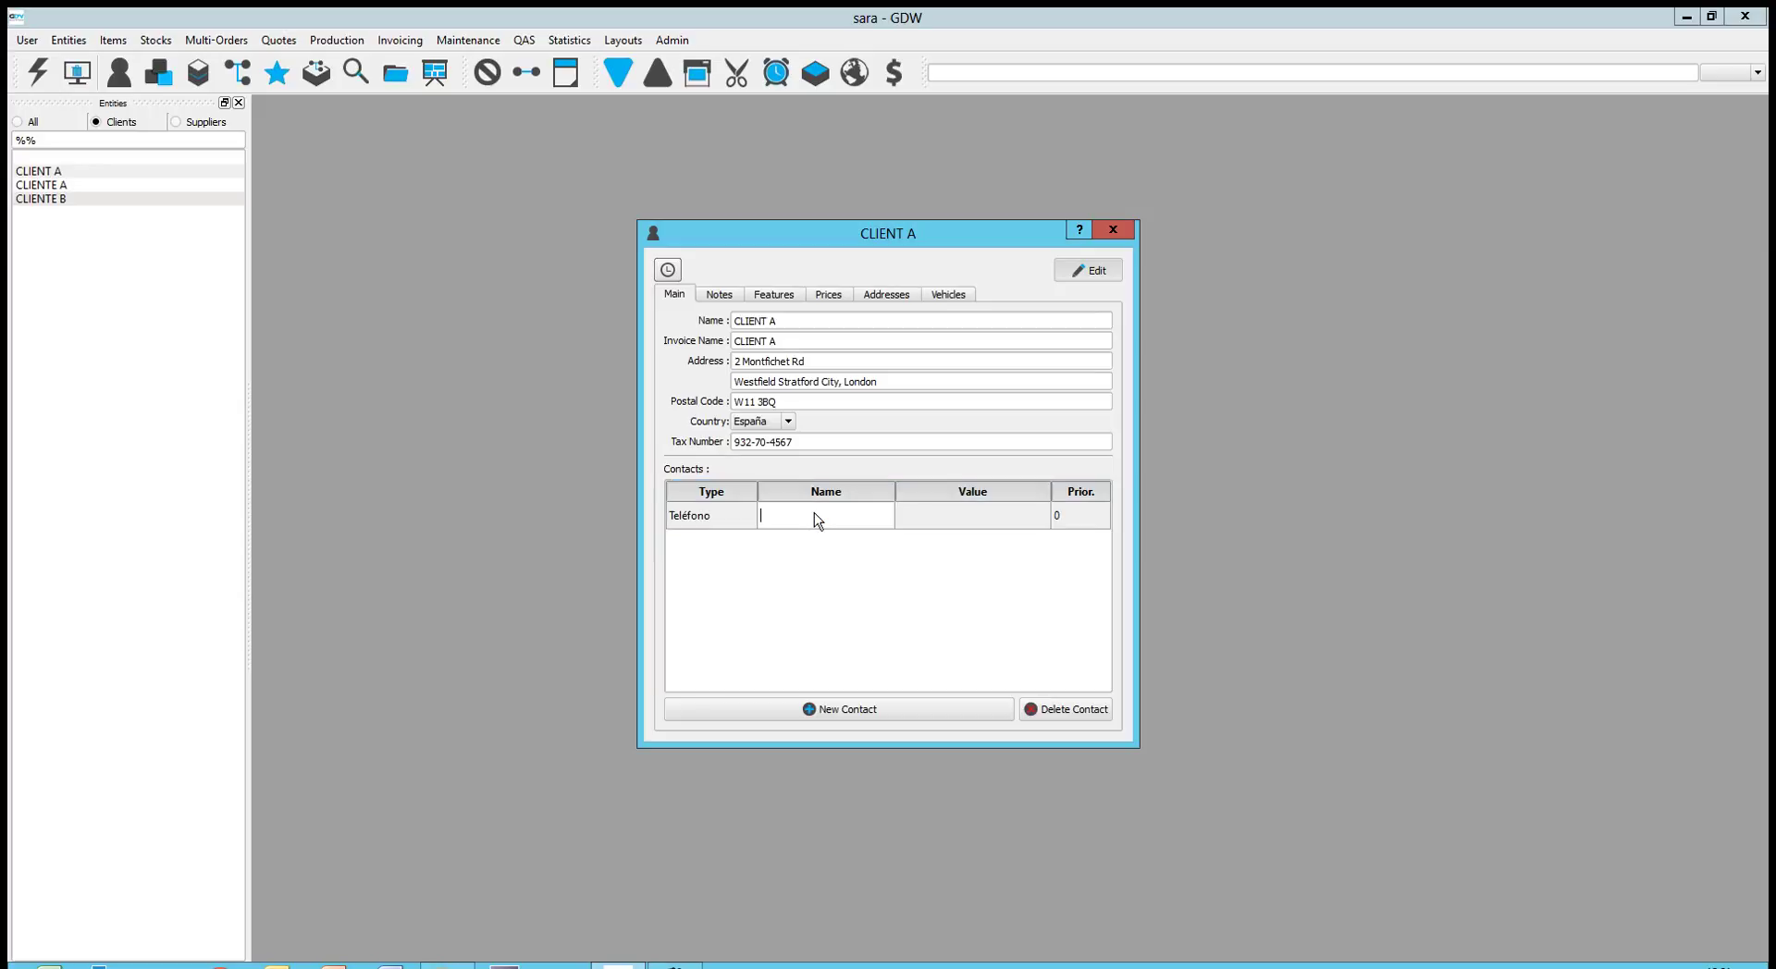
{"action": "double_click", "coordinate": [959, 523]}
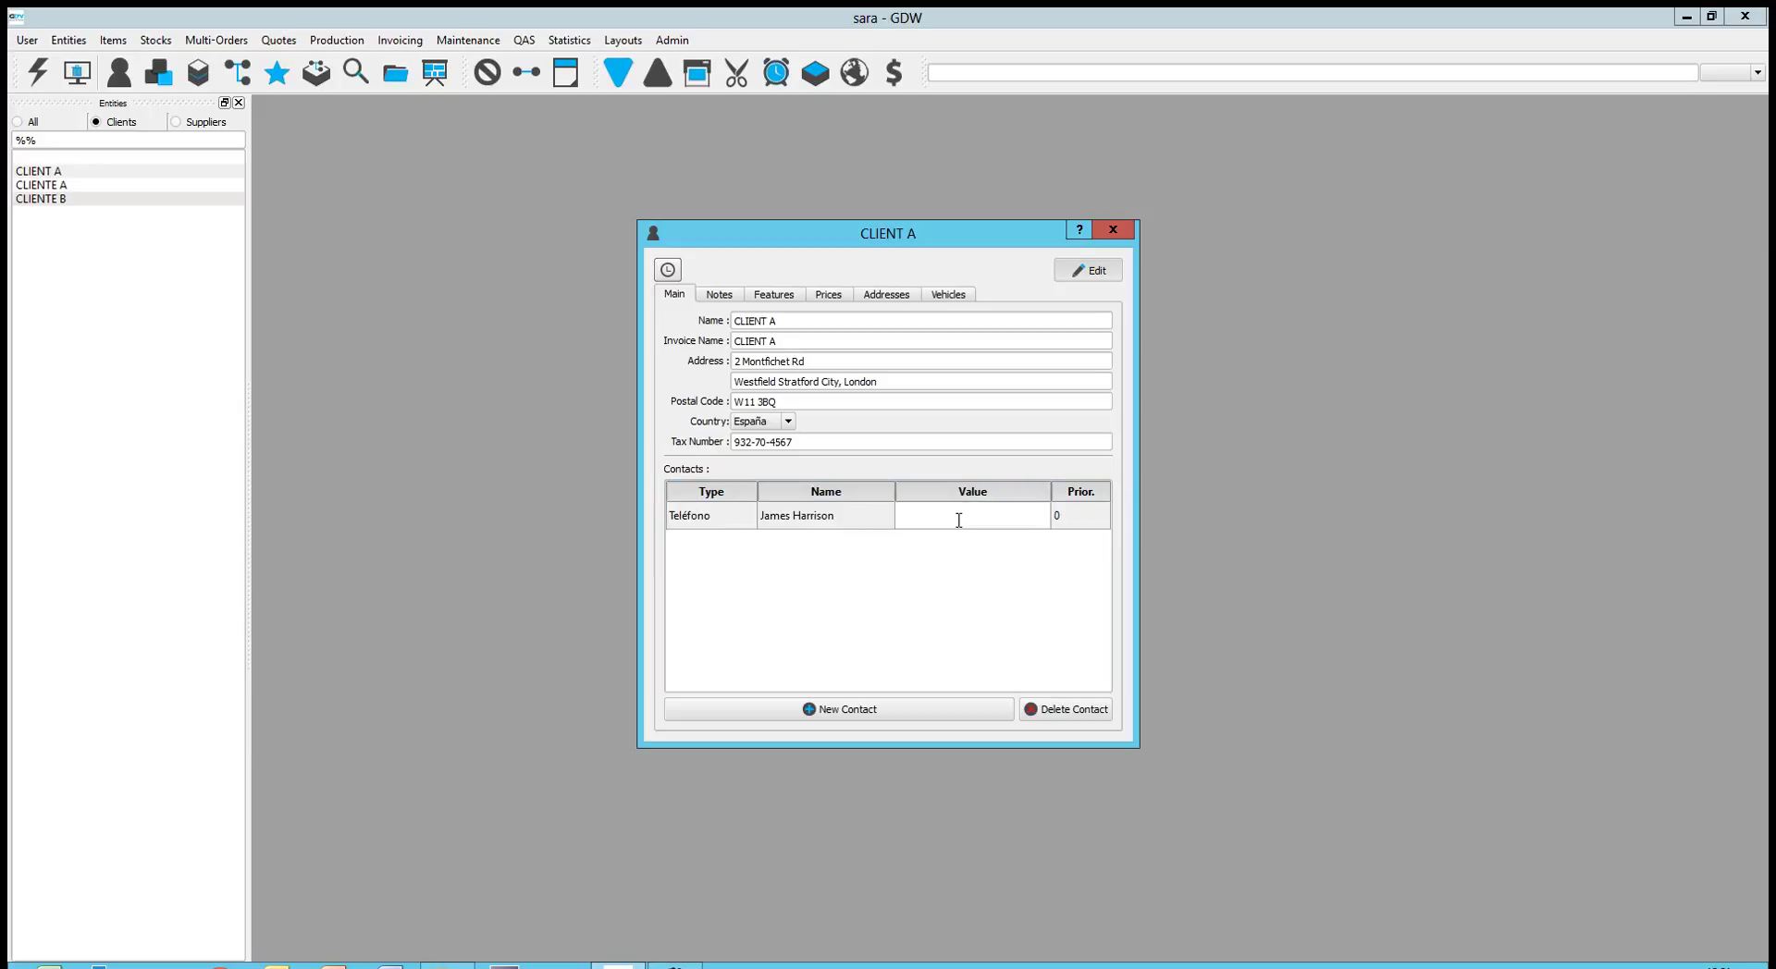
{"action": "left_click", "coordinate": [849, 566]}
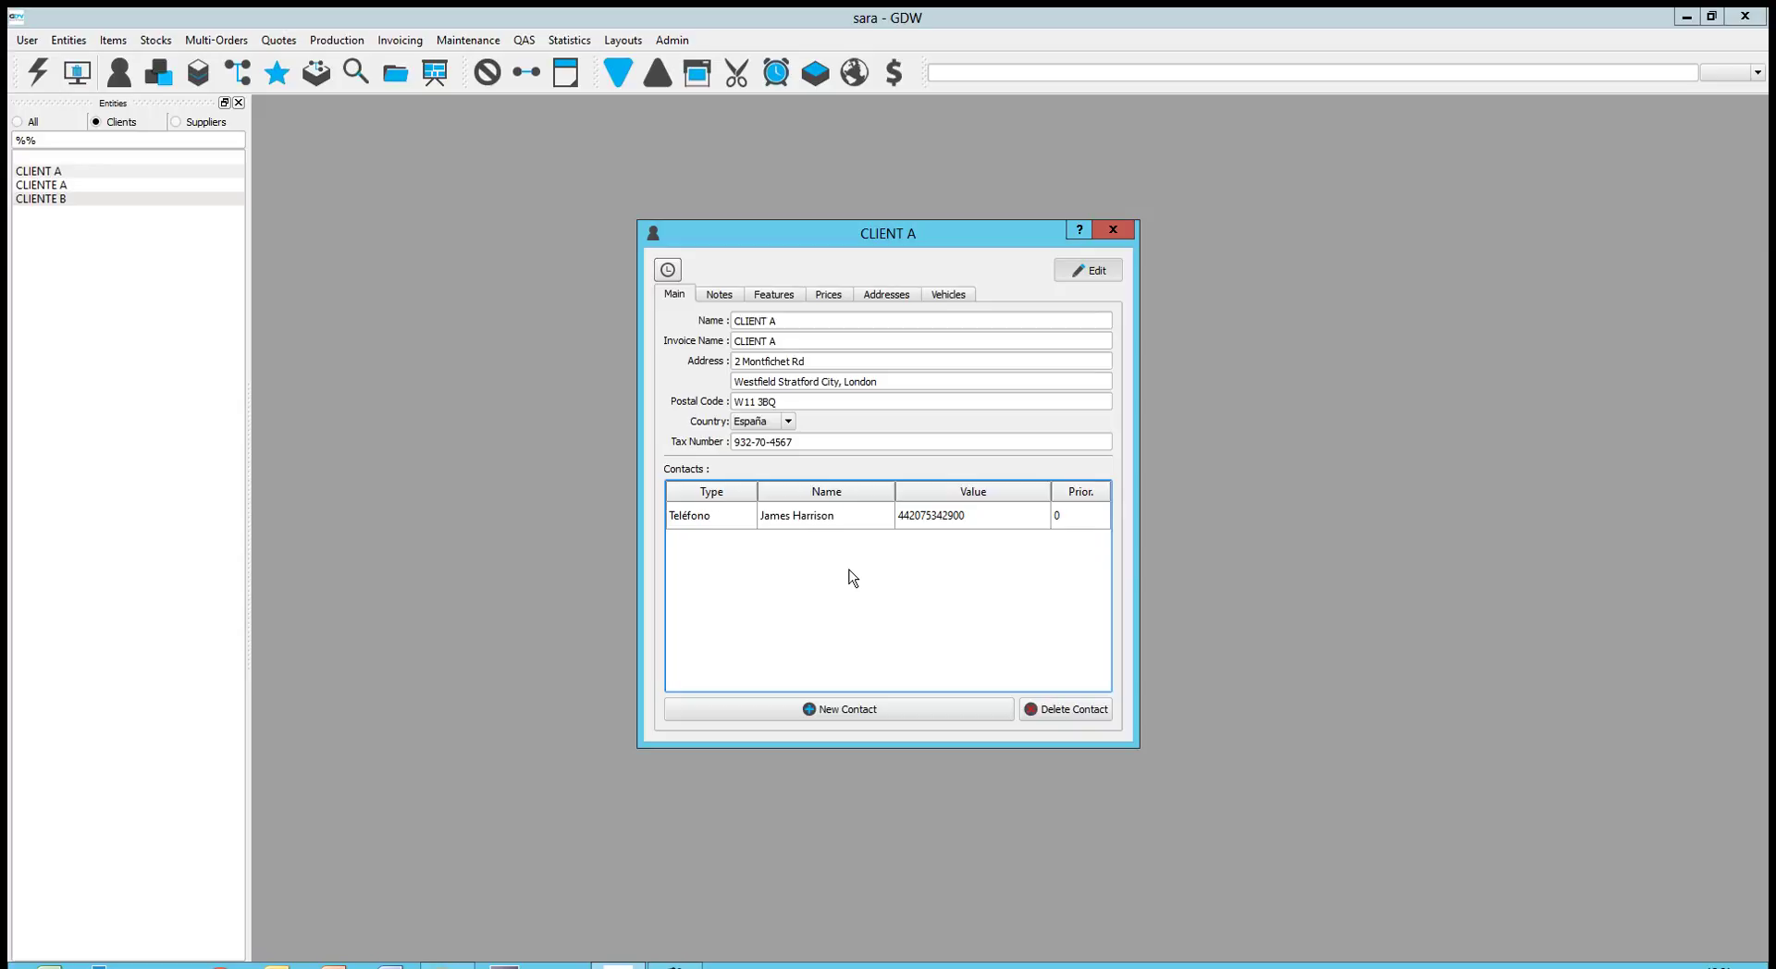
Add an Email contact with the same person's name and their e-mail address
{"action": "left_click", "coordinate": [871, 709]}
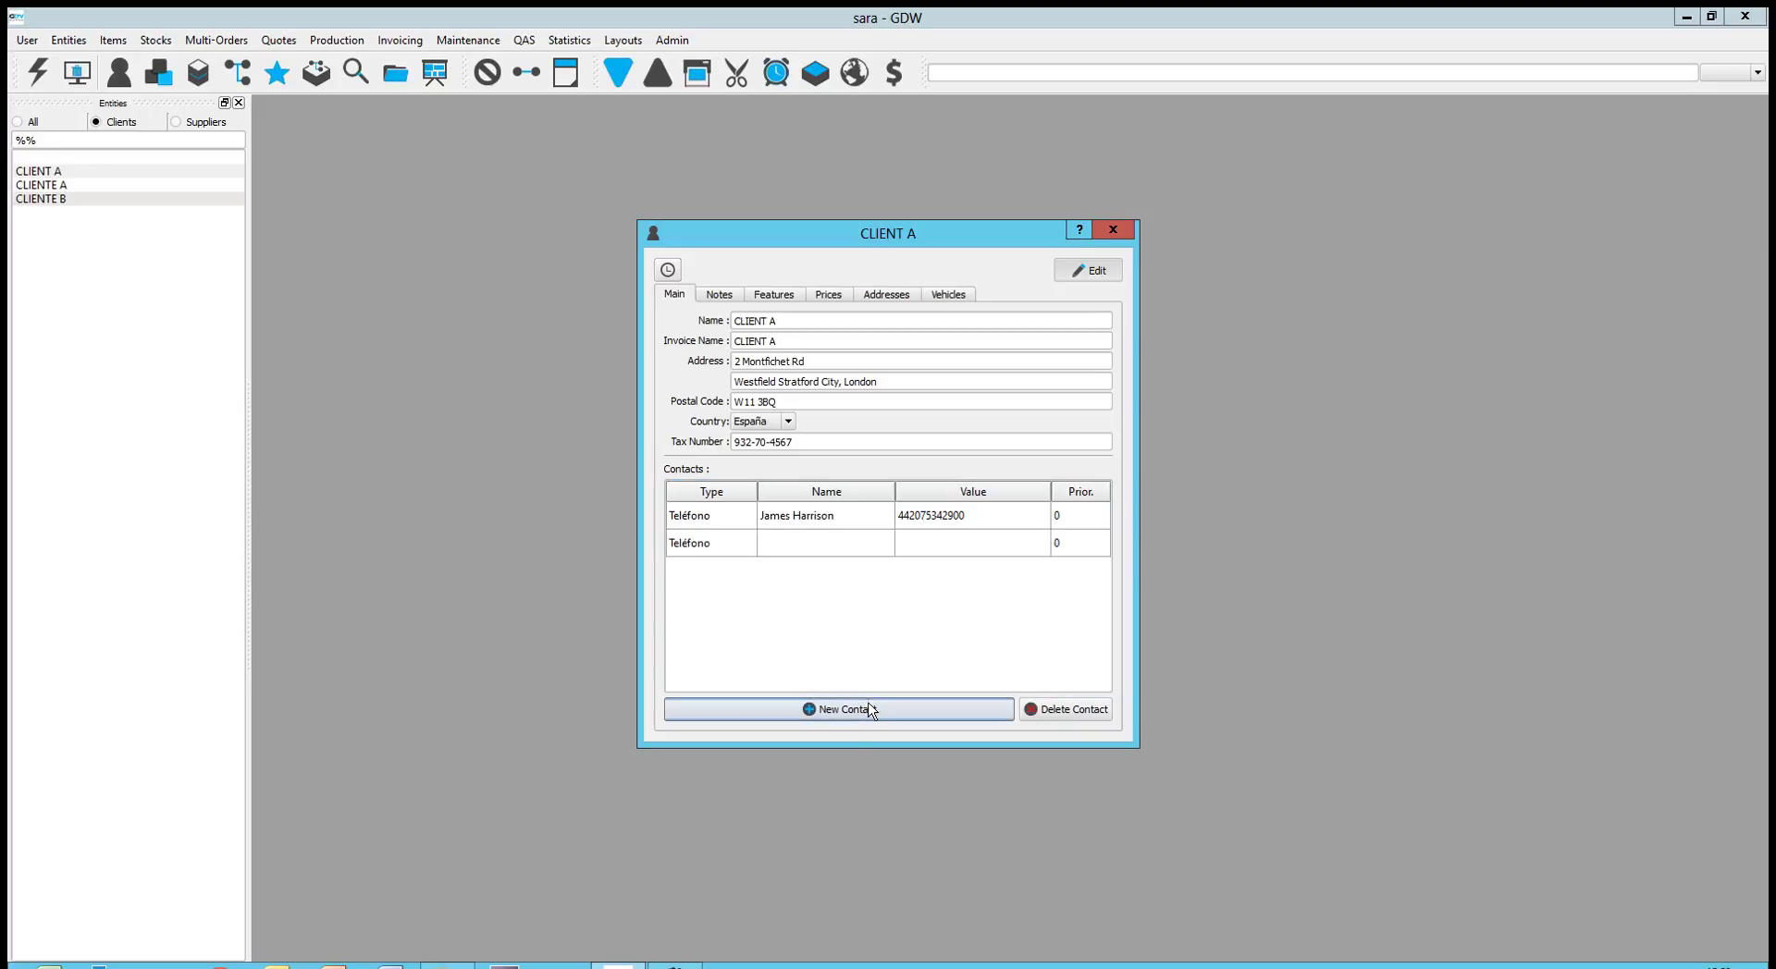
{"action": "left_click", "coordinate": [721, 546]}
{"action": "left_click", "coordinate": [720, 546]}
{"action": "left_click", "coordinate": [746, 547]}
{"action": "left_click", "coordinate": [745, 583]}
{"action": "left_click", "coordinate": [794, 545]}
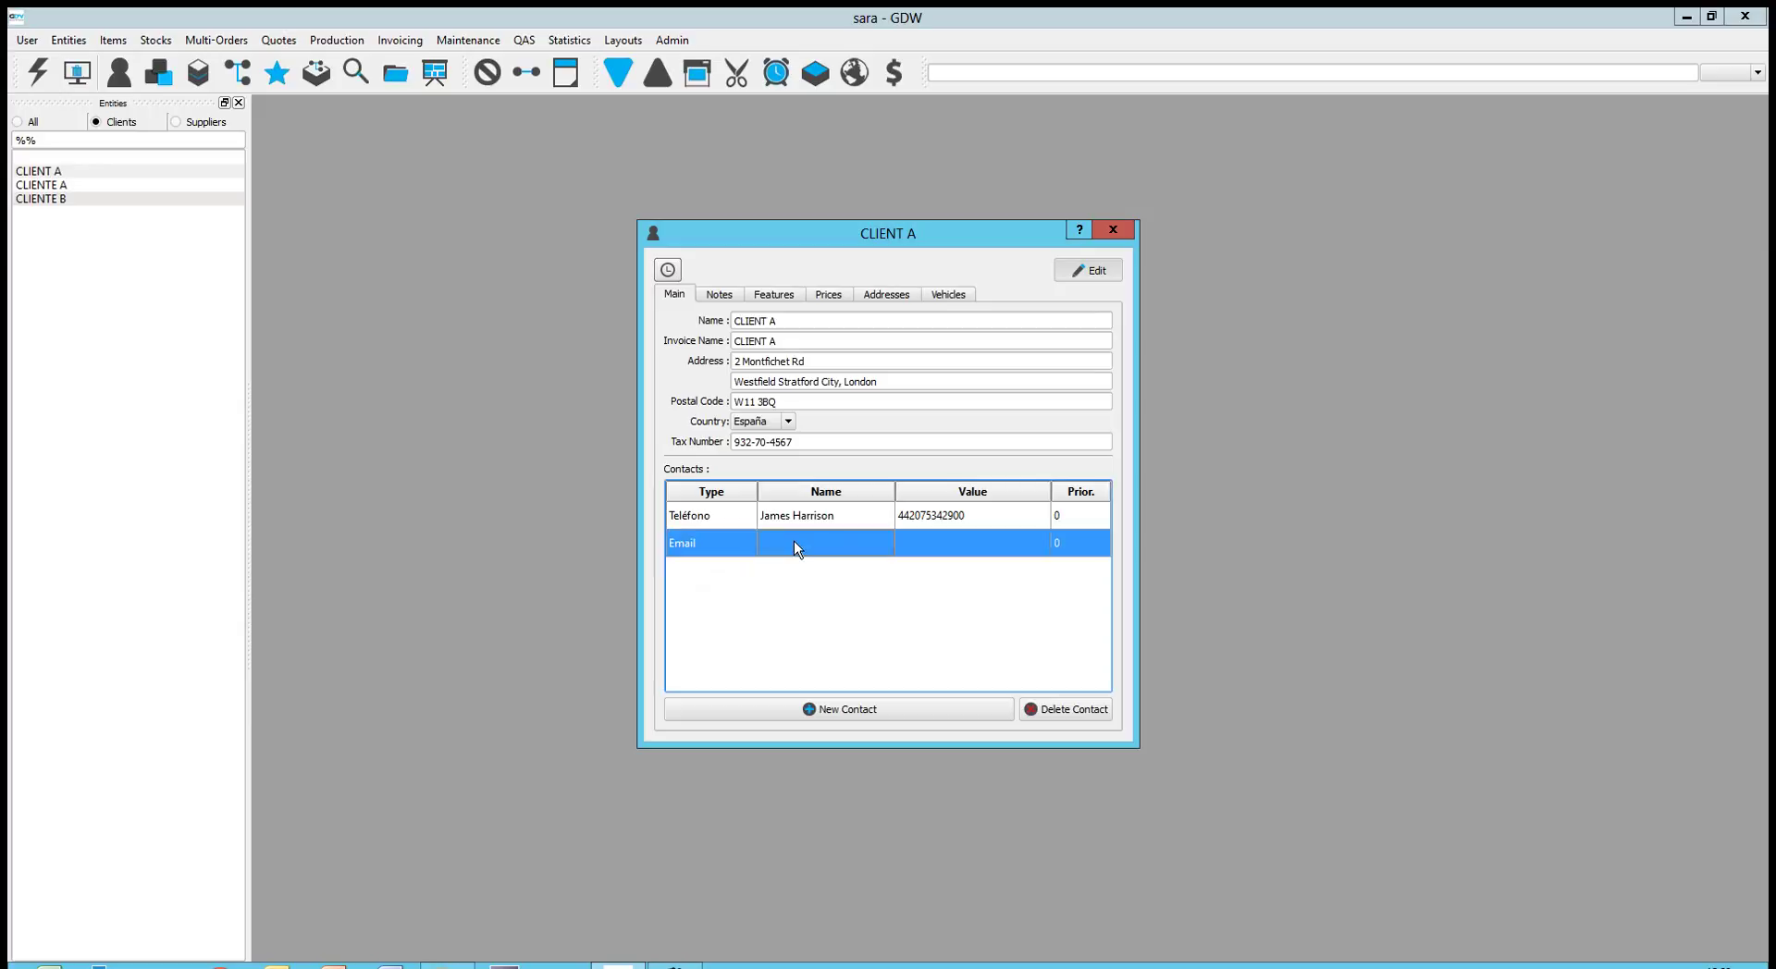
{"action": "left_click", "coordinate": [794, 543]}
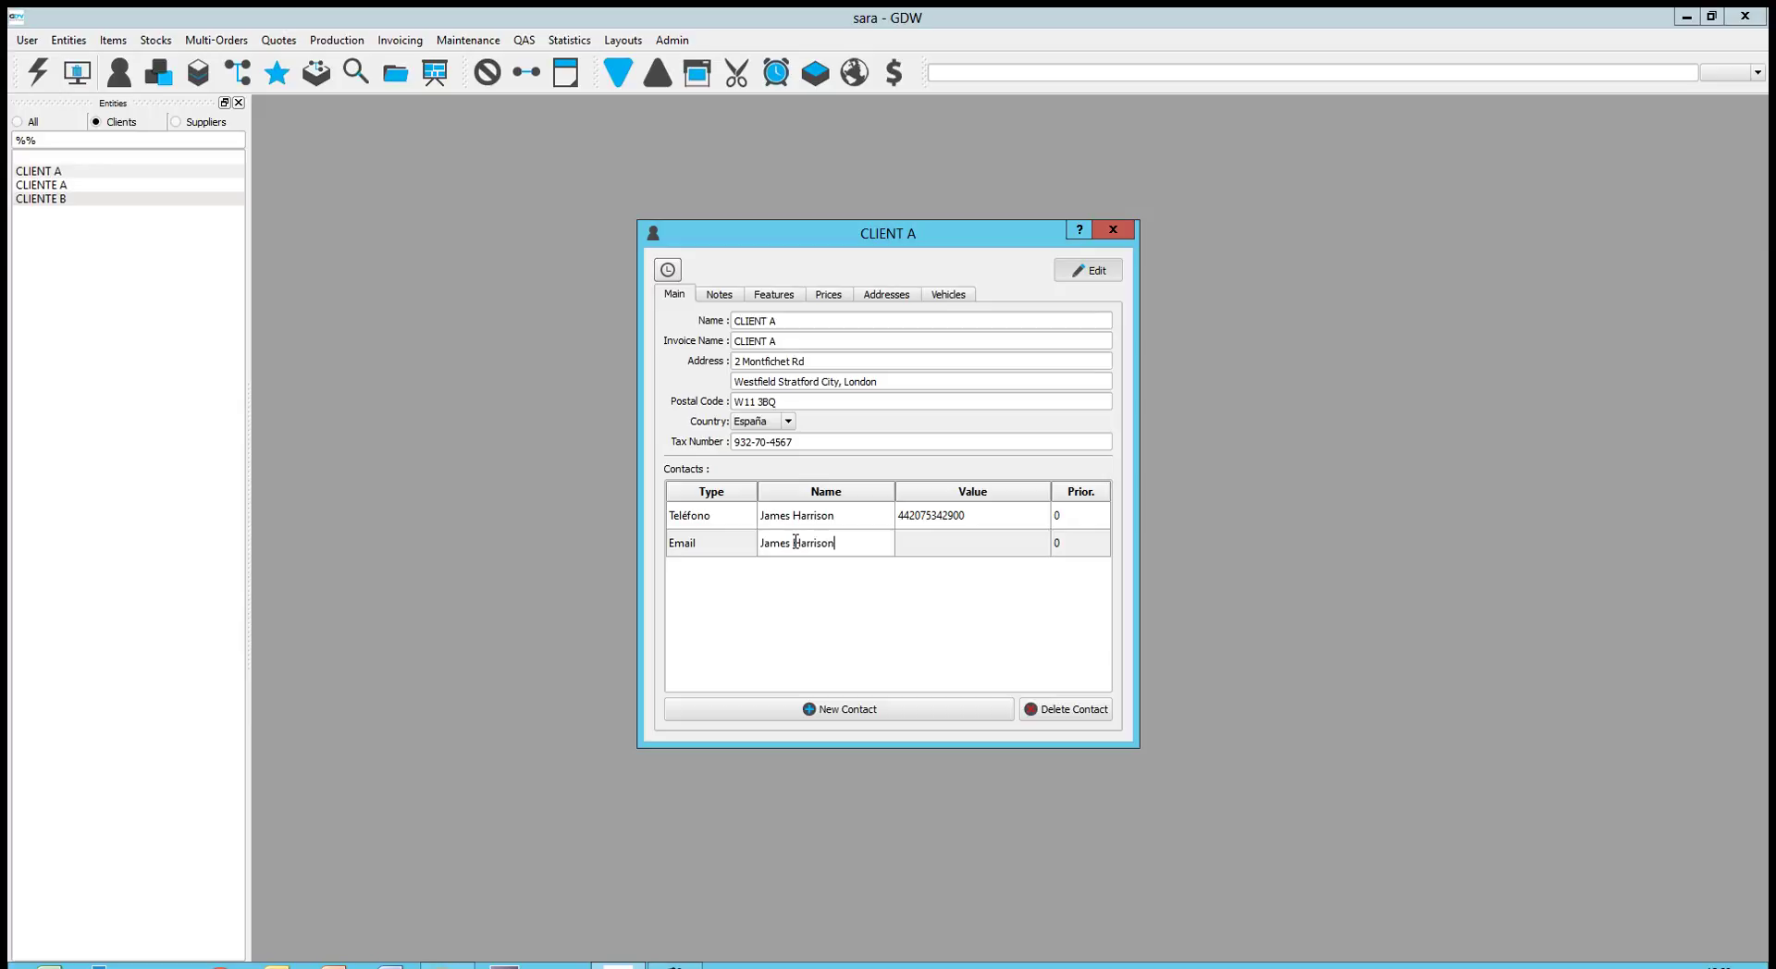
{"action": "left_click", "coordinate": [926, 545]}
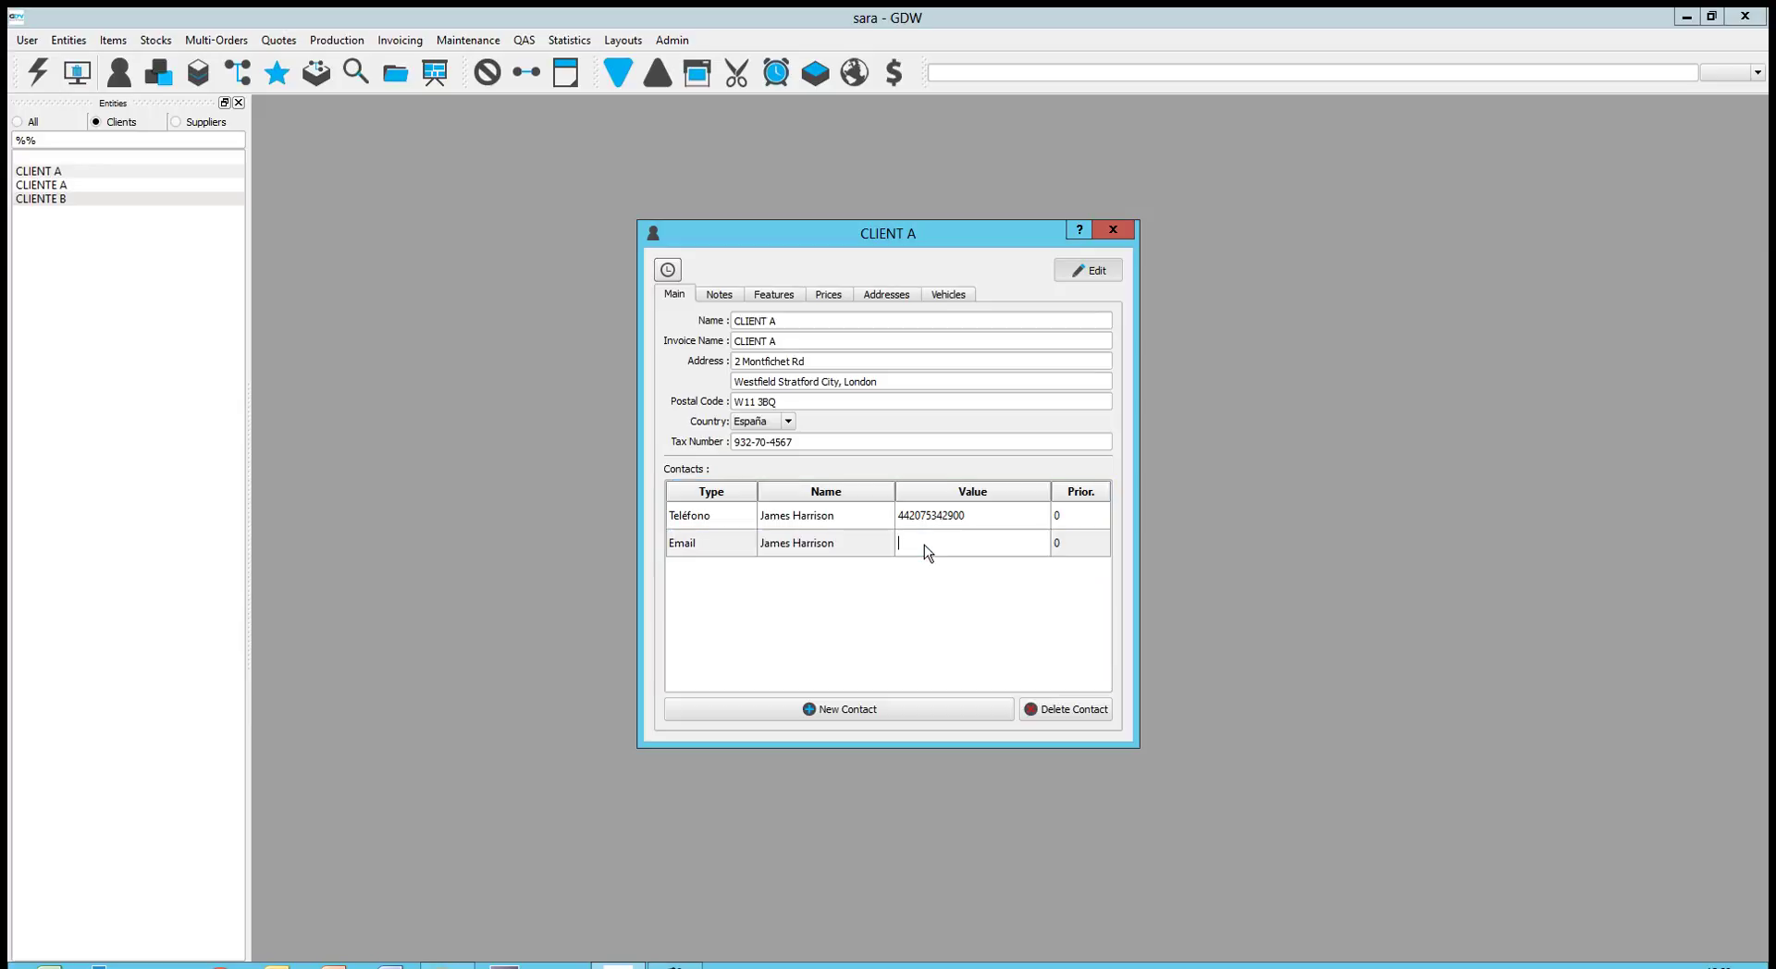
Set the Teléfono contact's priority to 1 and the Email contact's priority to 2
{"action": "double_click", "coordinate": [1069, 518]}
{"action": "left_click", "coordinate": [1102, 509]}
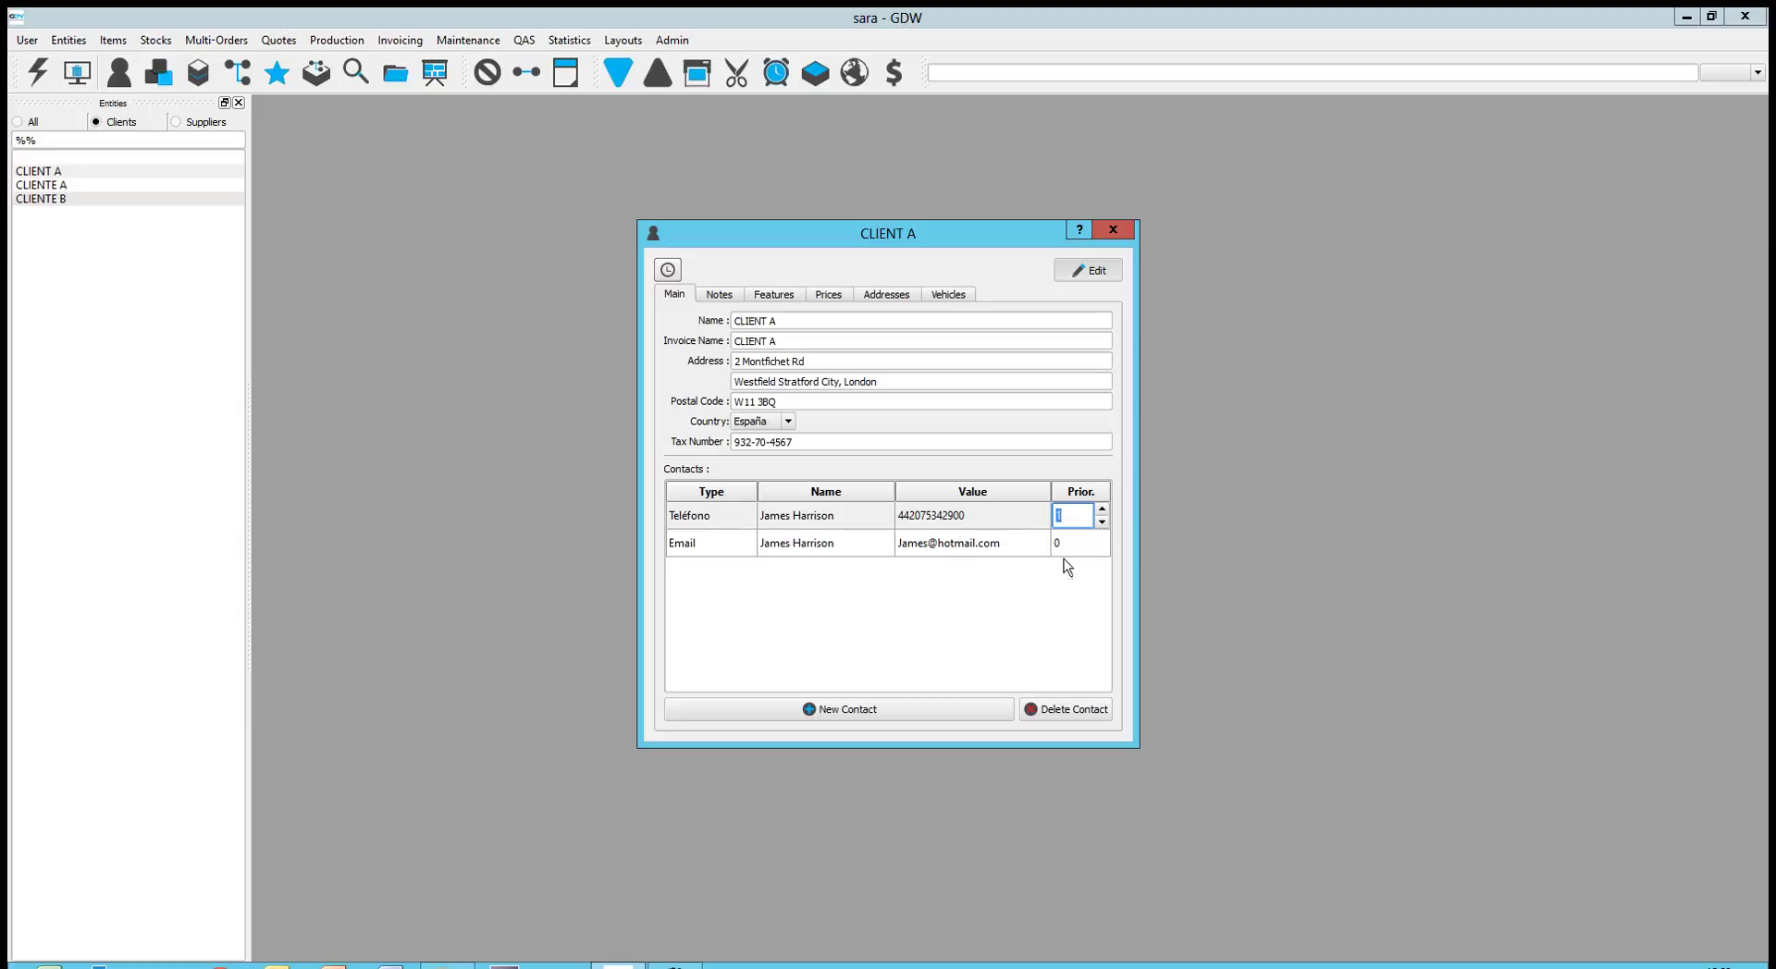
{"action": "left_click", "coordinate": [1091, 547]}
{"action": "left_click", "coordinate": [1093, 548]}
{"action": "left_click", "coordinate": [1102, 536]}
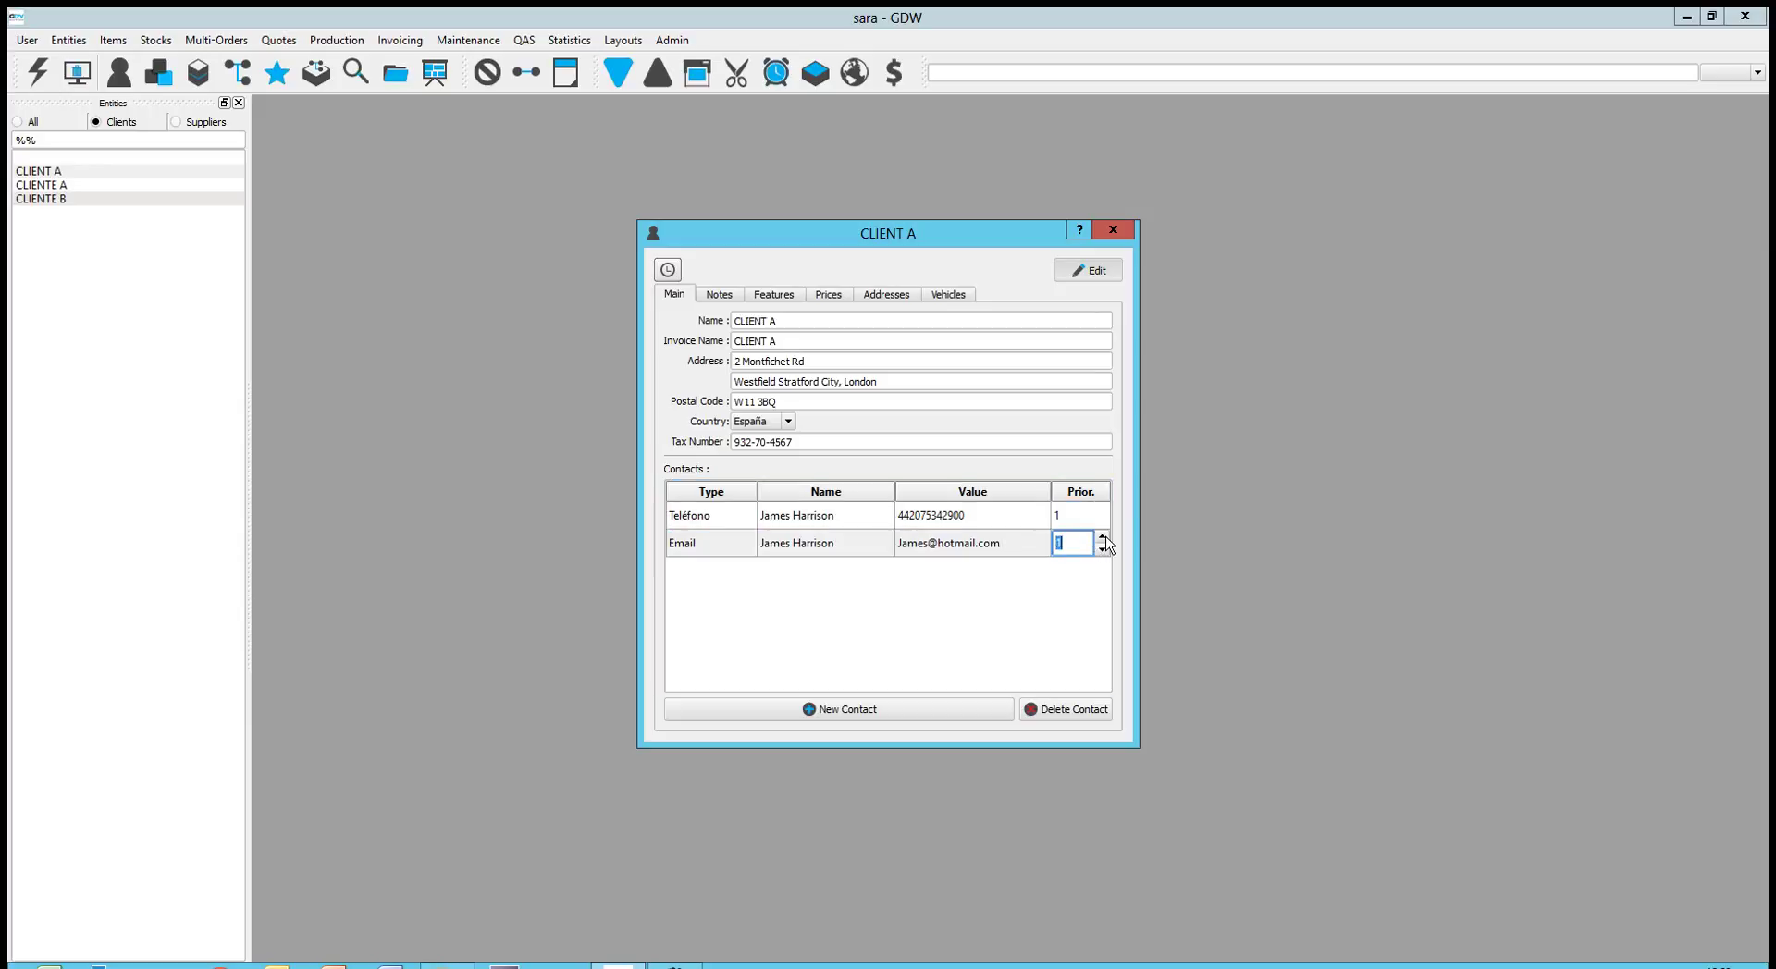
{"action": "left_click", "coordinate": [811, 629]}
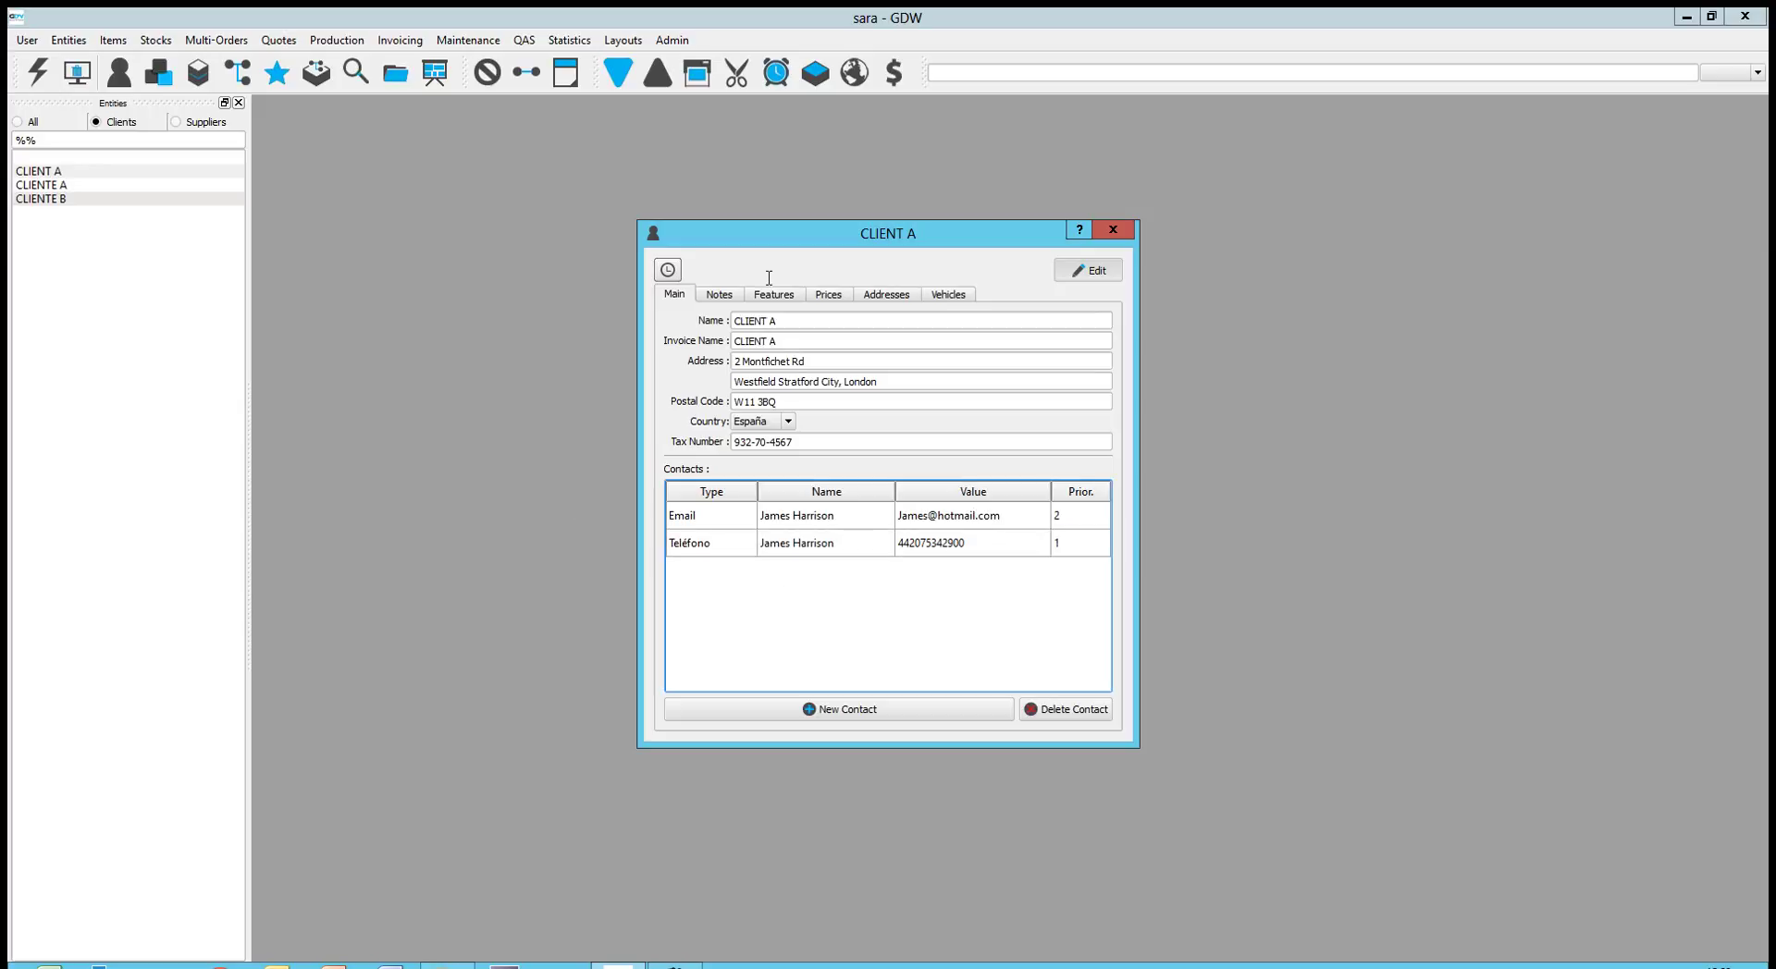
{"action": "left_click", "coordinate": [731, 301]}
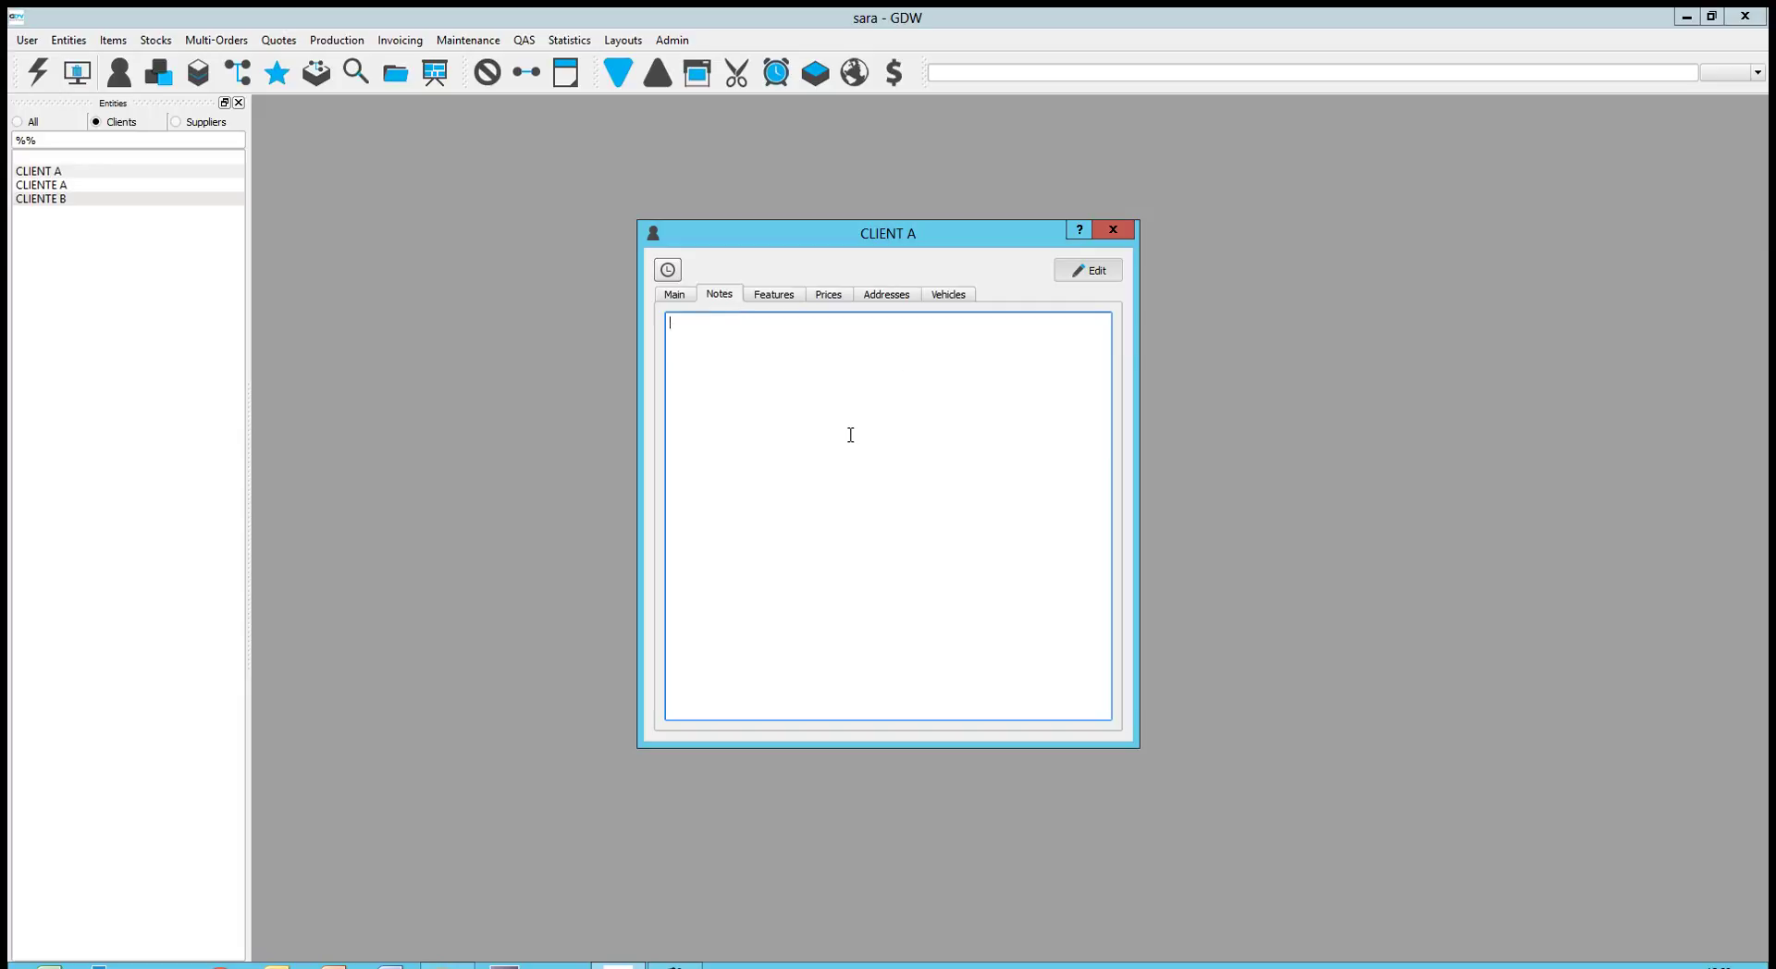
Show CLIENT A's Features tab with Bank Transfer payment and 2500,00 € maximum credit
{"action": "left_click", "coordinate": [776, 295]}
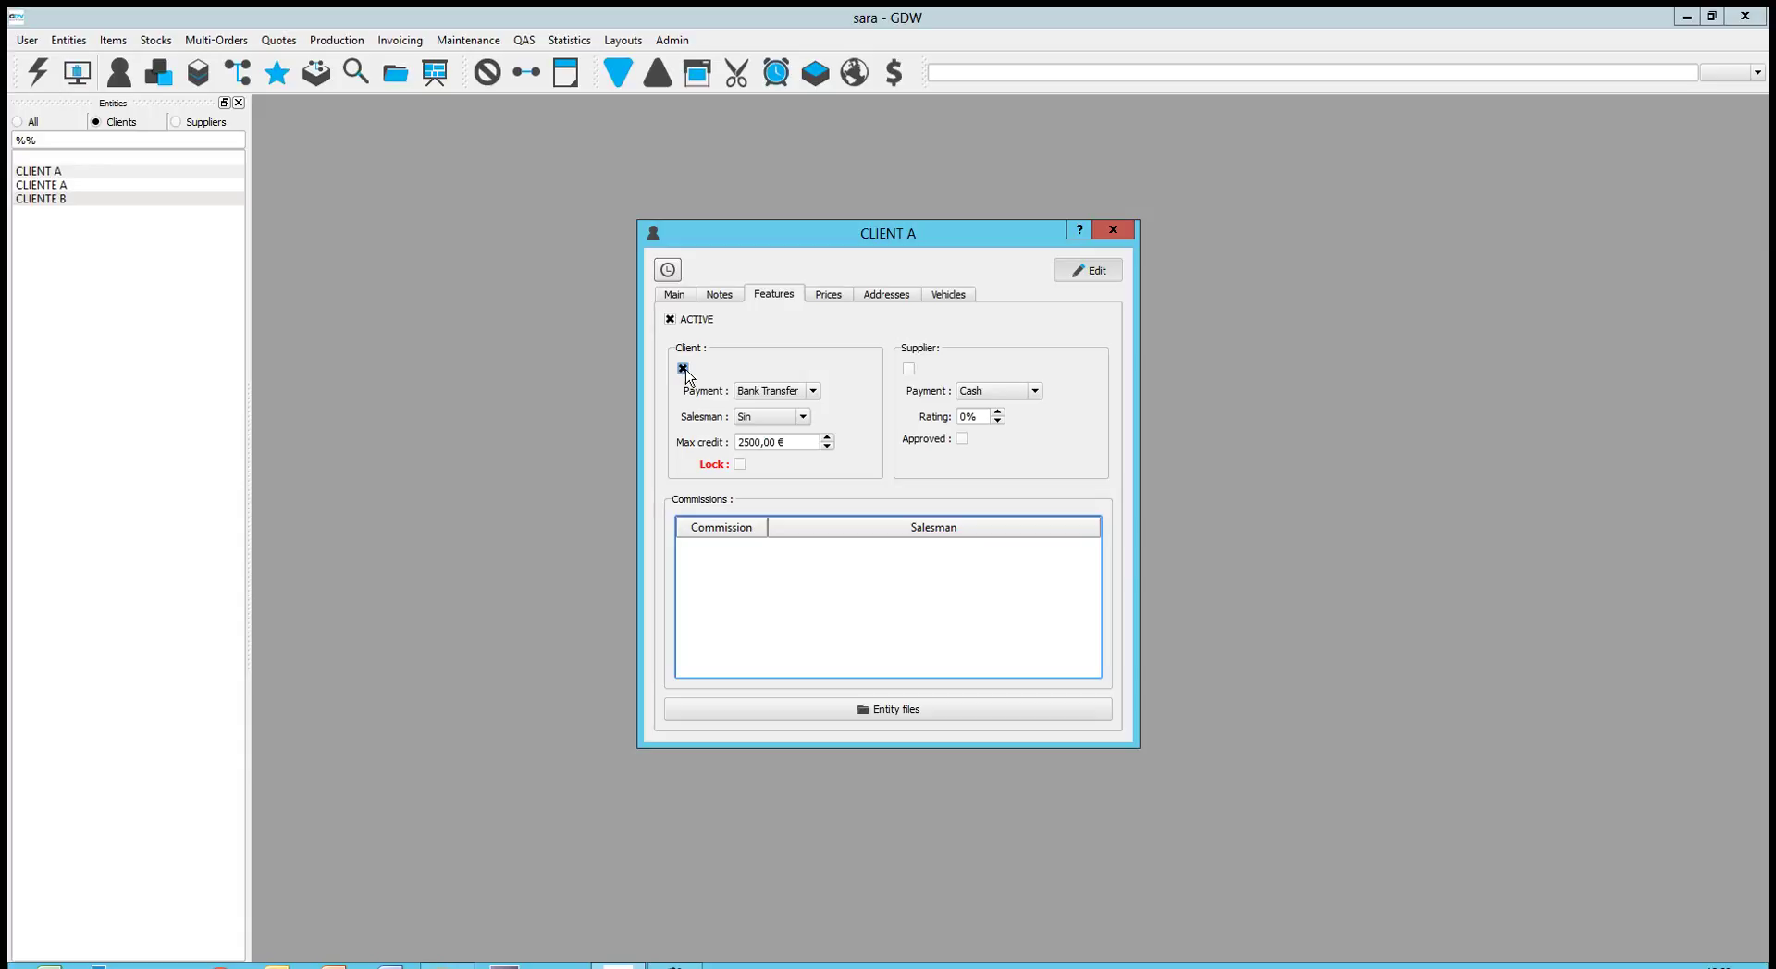
Change CLIENT A's client payment to Cash and its maximum credit to 3000,00 €
{"action": "left_click", "coordinate": [812, 392]}
{"action": "left_click", "coordinate": [801, 433]}
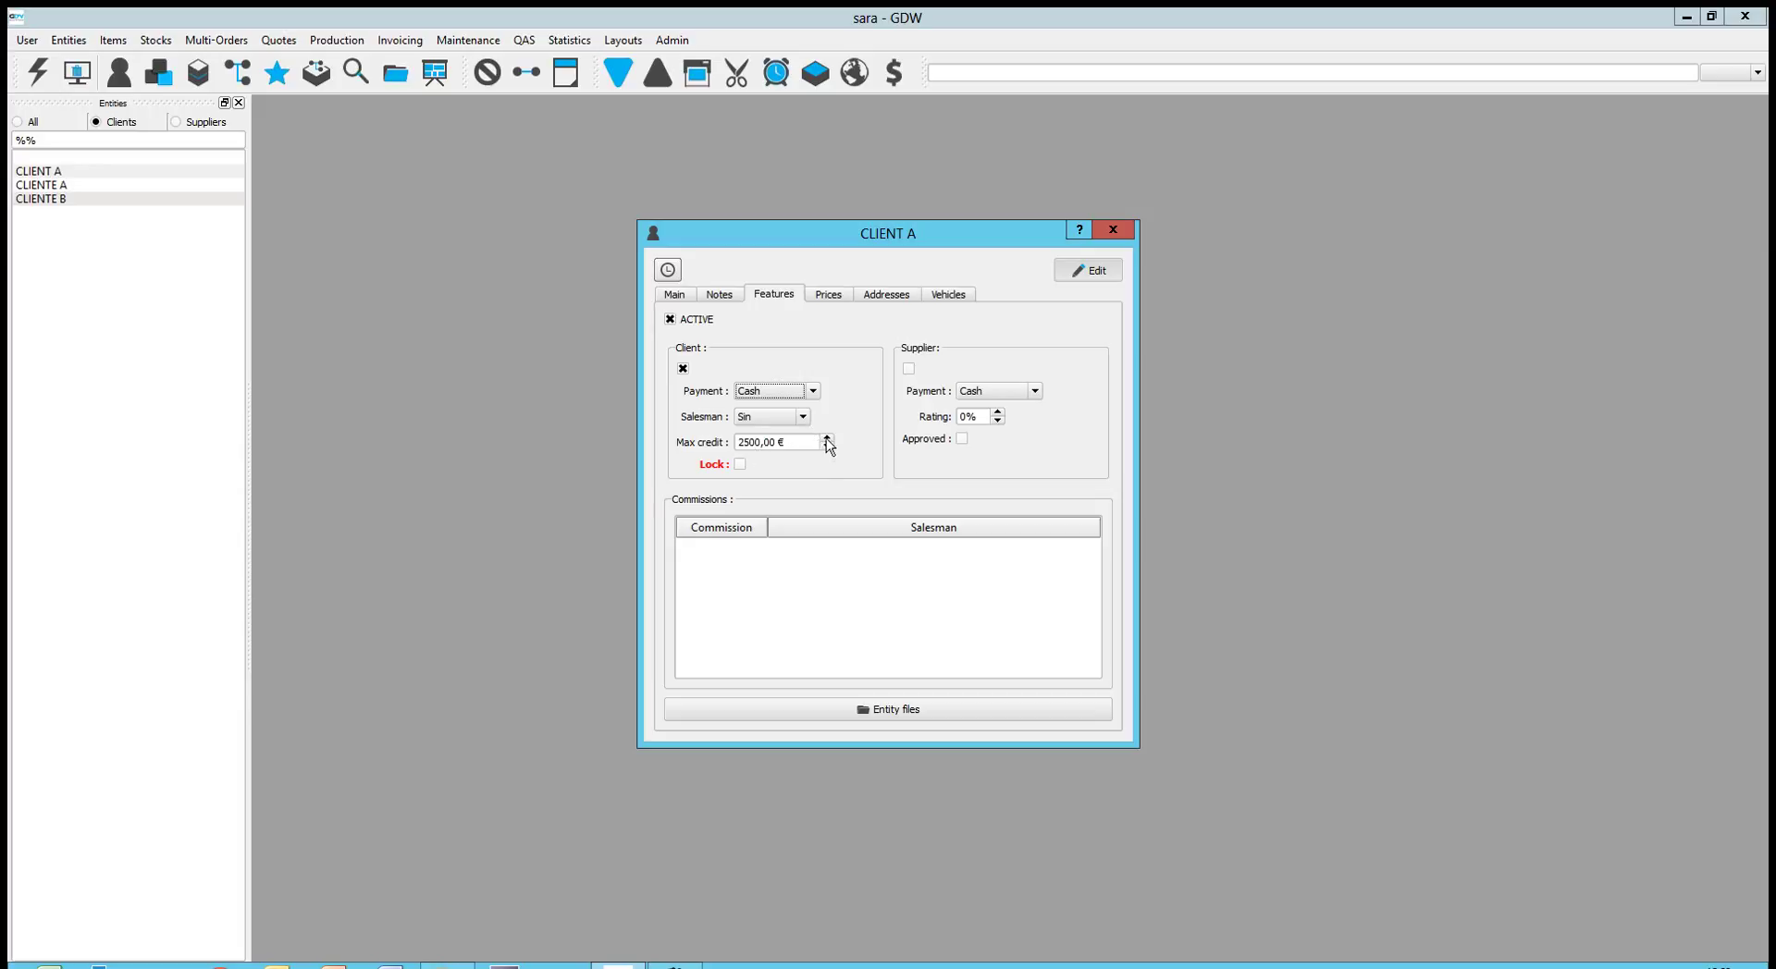
{"action": "left_click", "coordinate": [828, 438]}
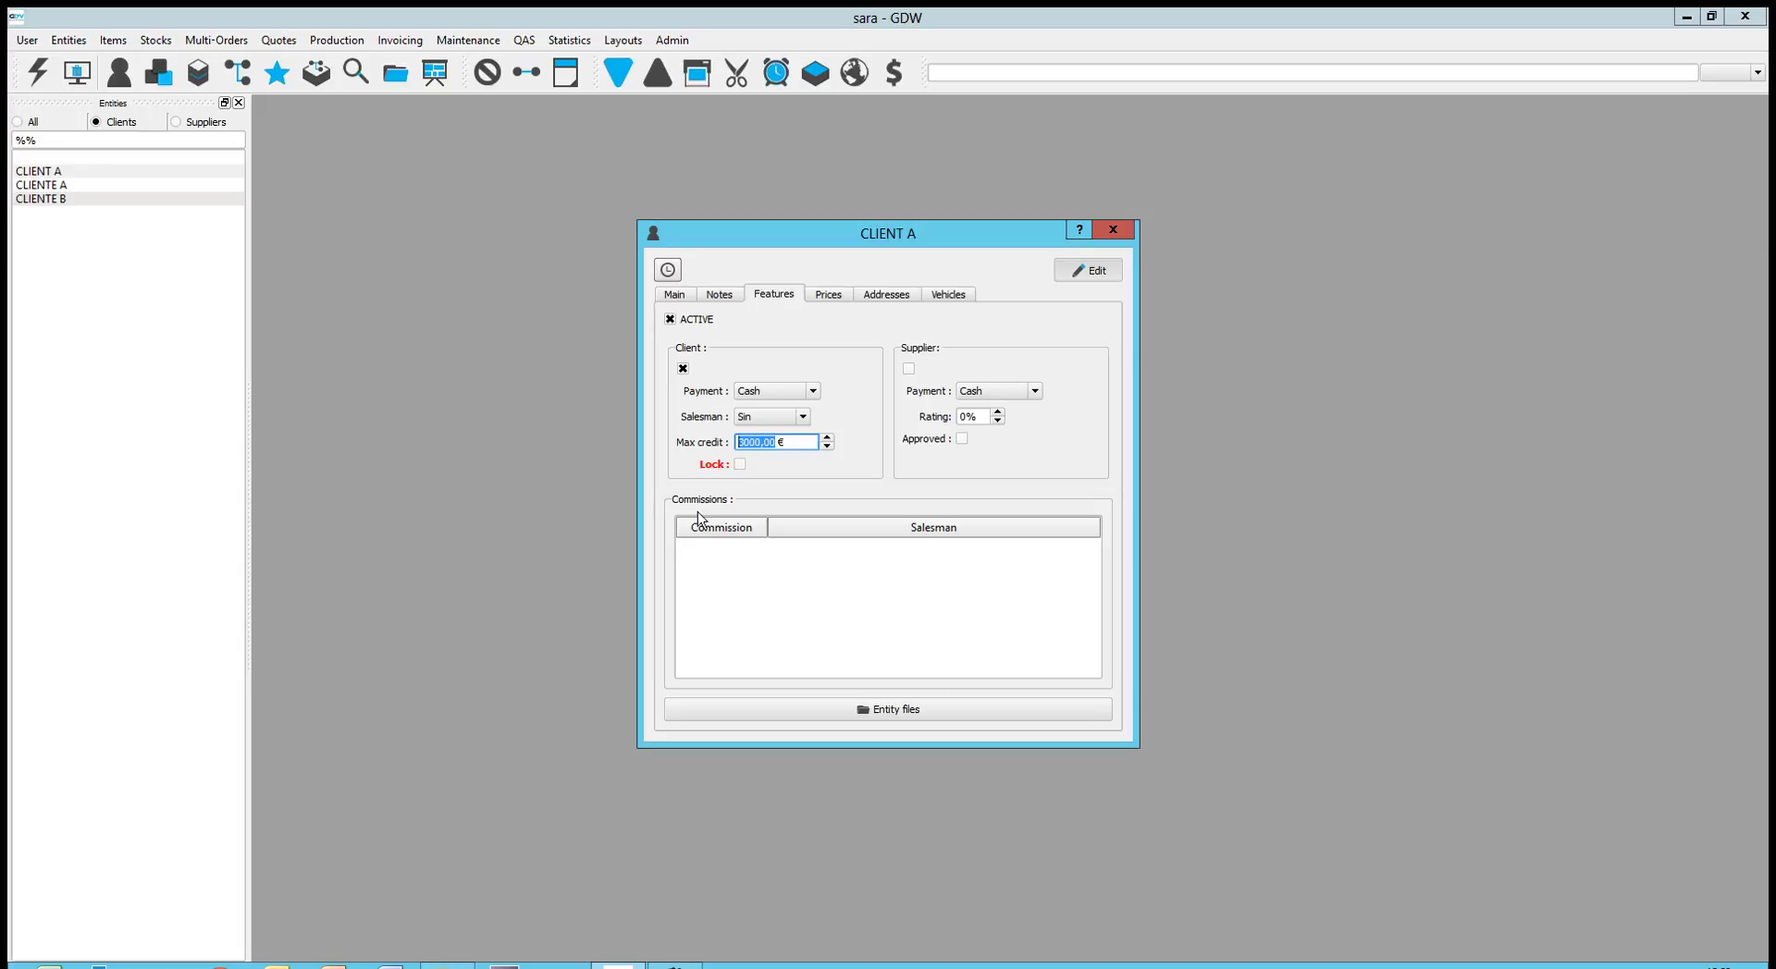
Add a commissions row assigning Salesman A a commission of 3
{"action": "right_click", "coordinate": [755, 585]}
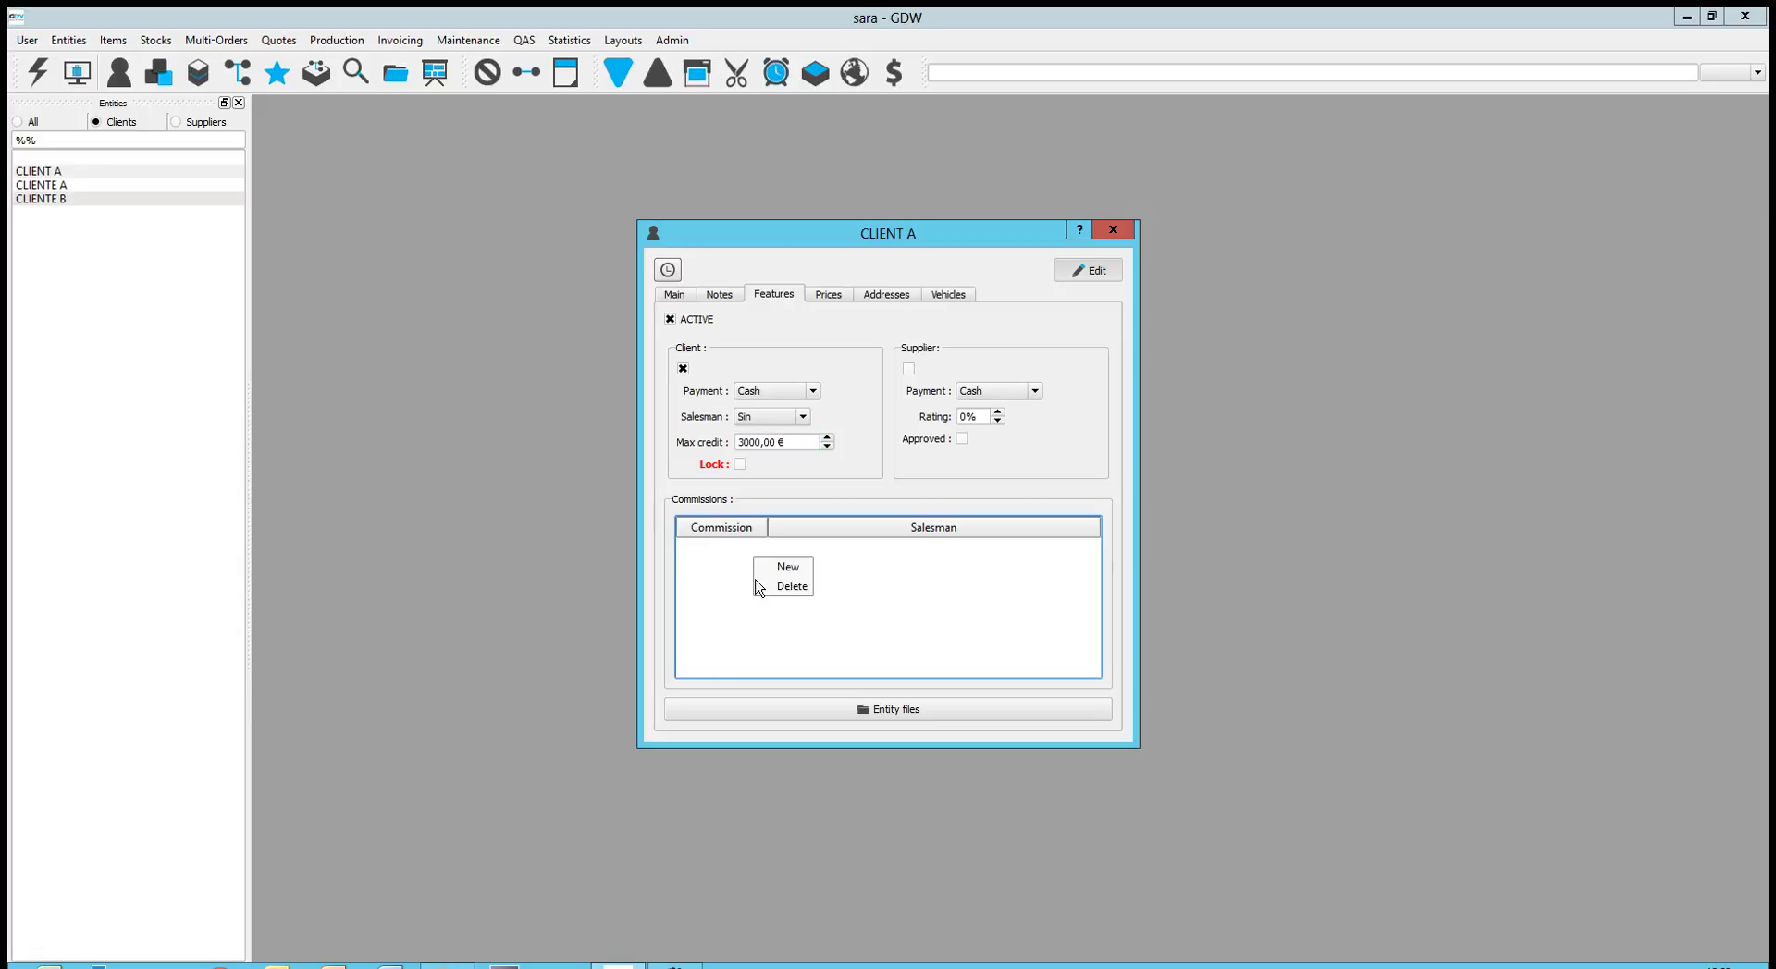
{"action": "left_click", "coordinate": [769, 572]}
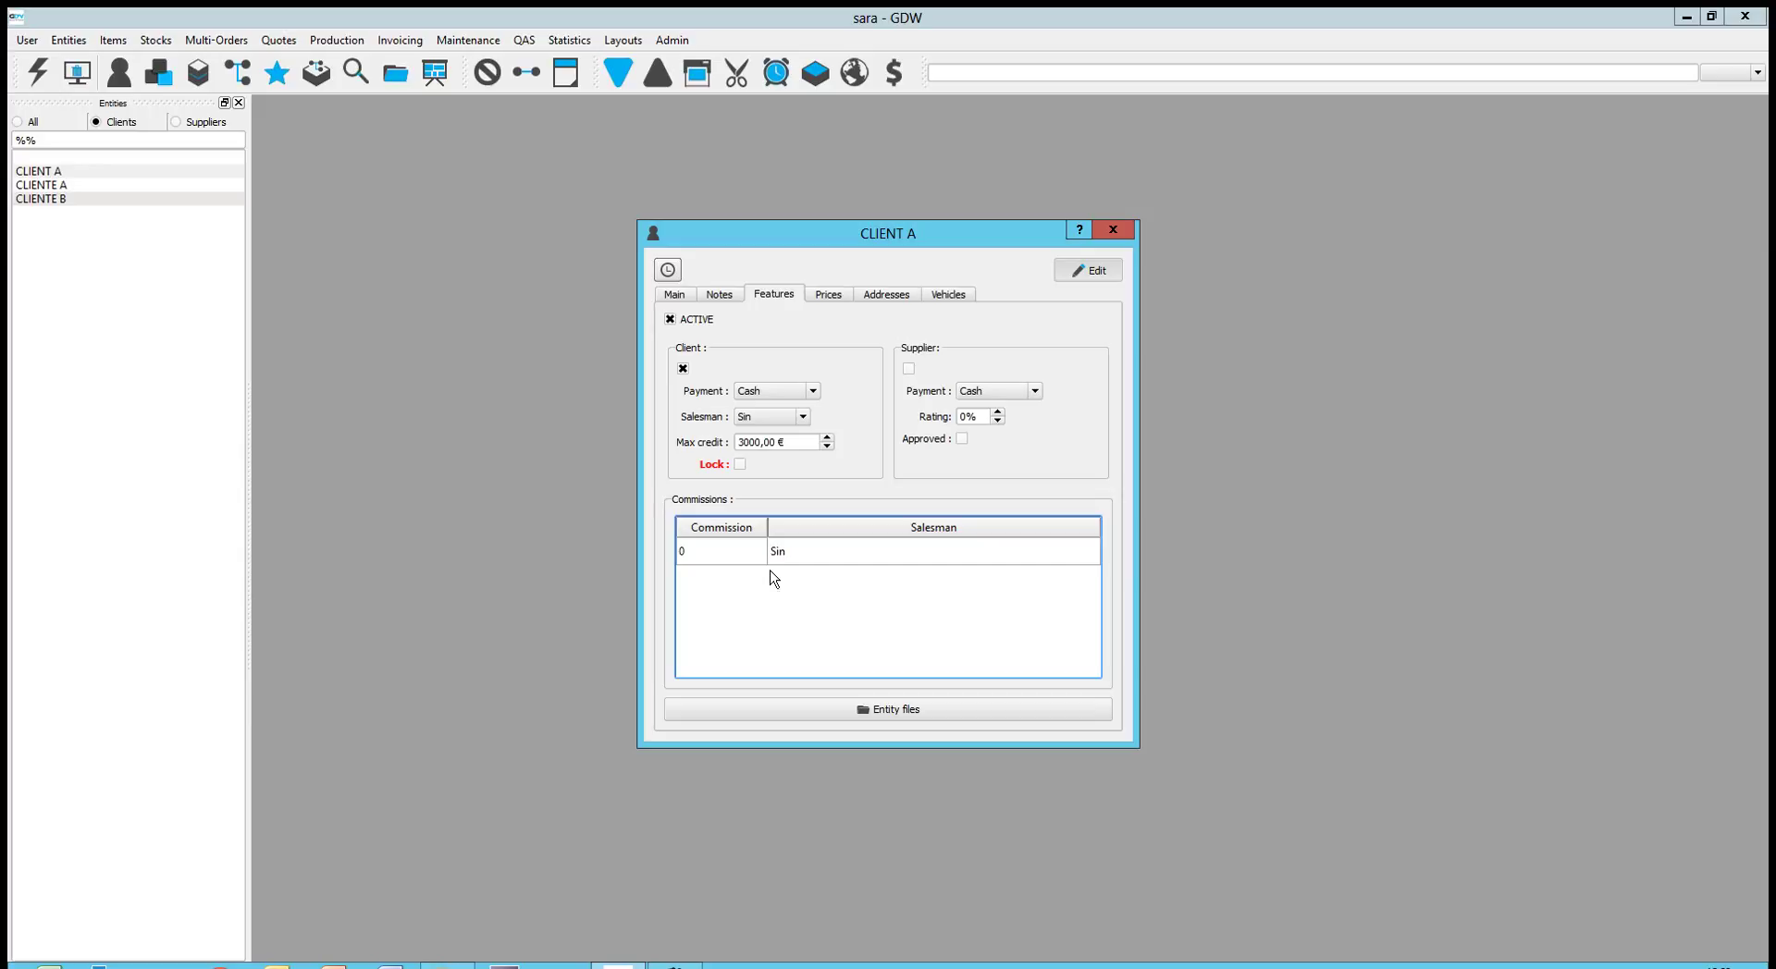
{"action": "double_click", "coordinate": [825, 555]}
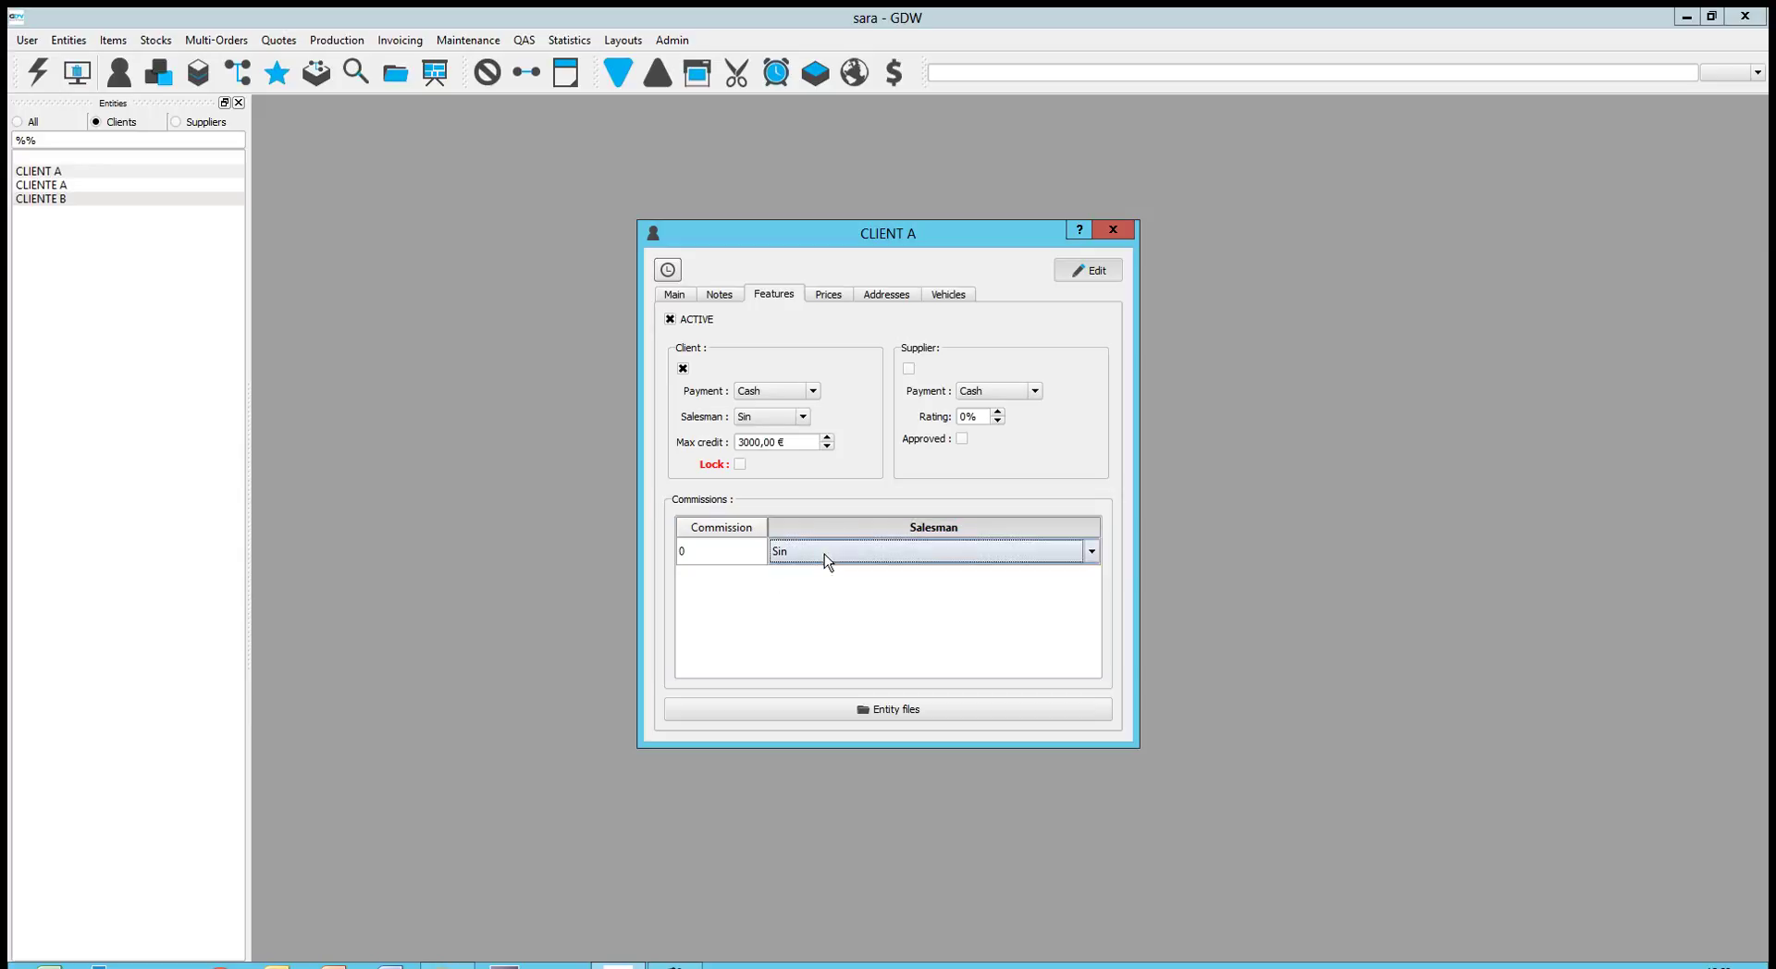
{"action": "left_click", "coordinate": [1090, 553]}
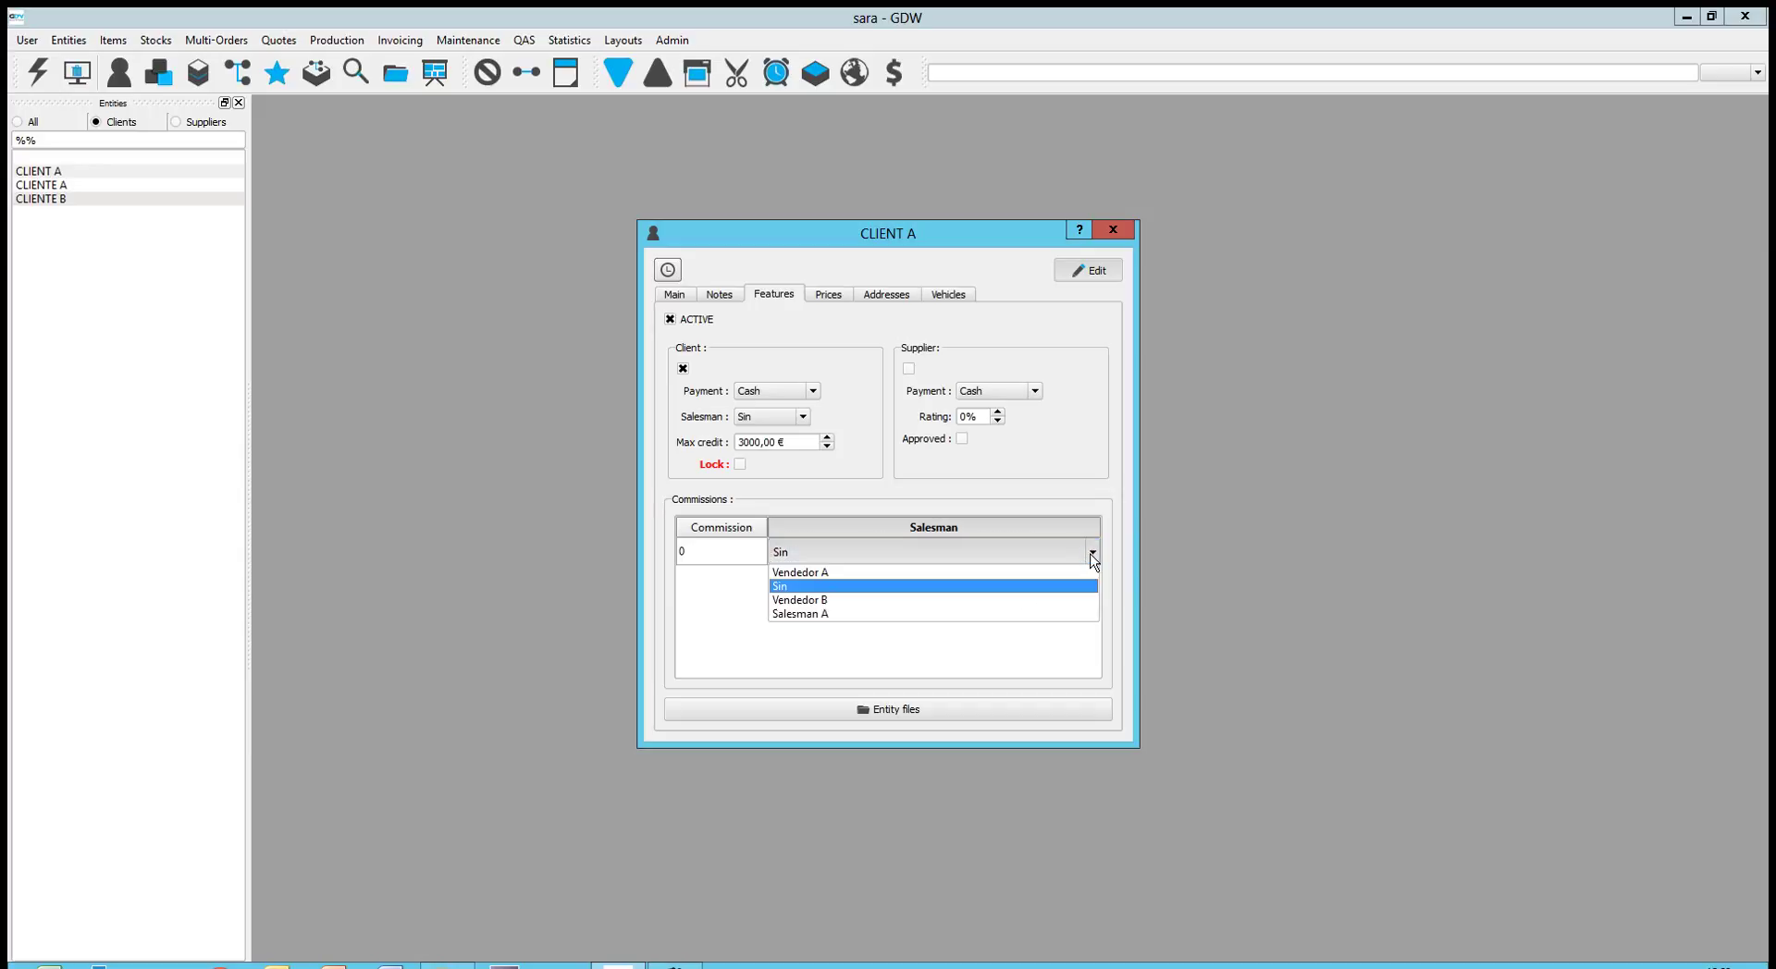
{"action": "left_click", "coordinate": [1014, 617]}
{"action": "double_click", "coordinate": [738, 555]}
{"action": "type", "text": "3"}
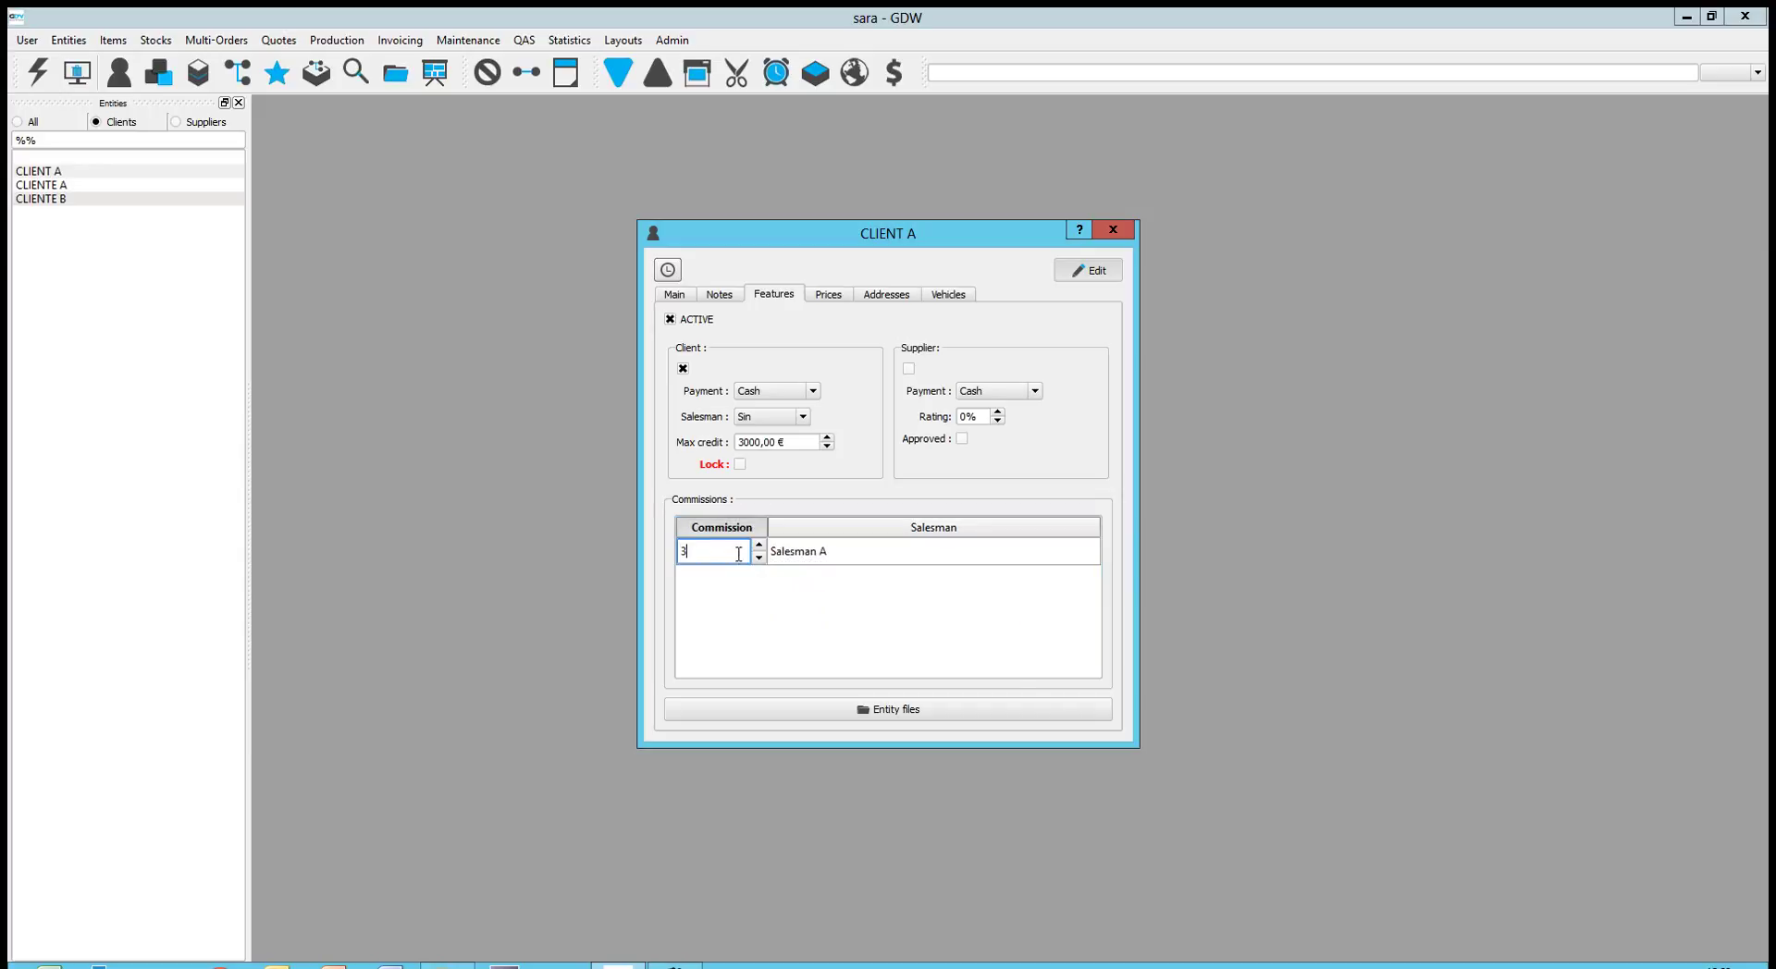
{"action": "left_click", "coordinate": [754, 583]}
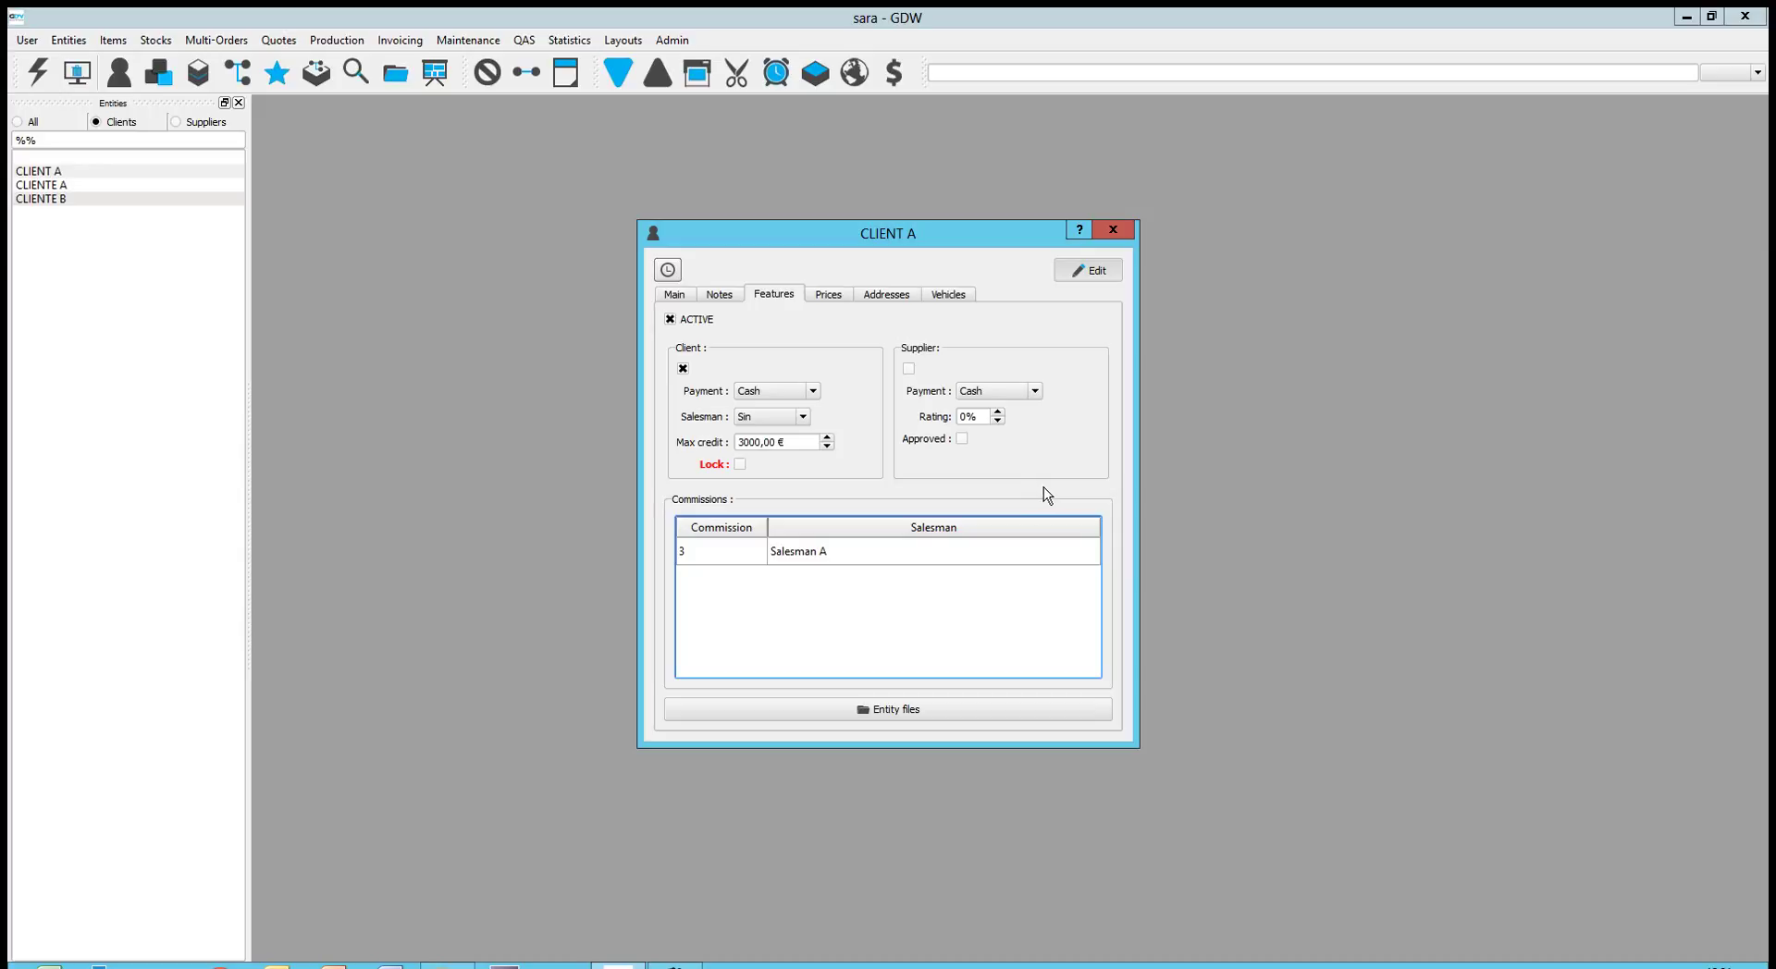
Set CLIENT A's supplier payment to Bank Transfer and open its entity files folder
{"action": "left_click", "coordinate": [1034, 390]}
{"action": "left_click", "coordinate": [1019, 444]}
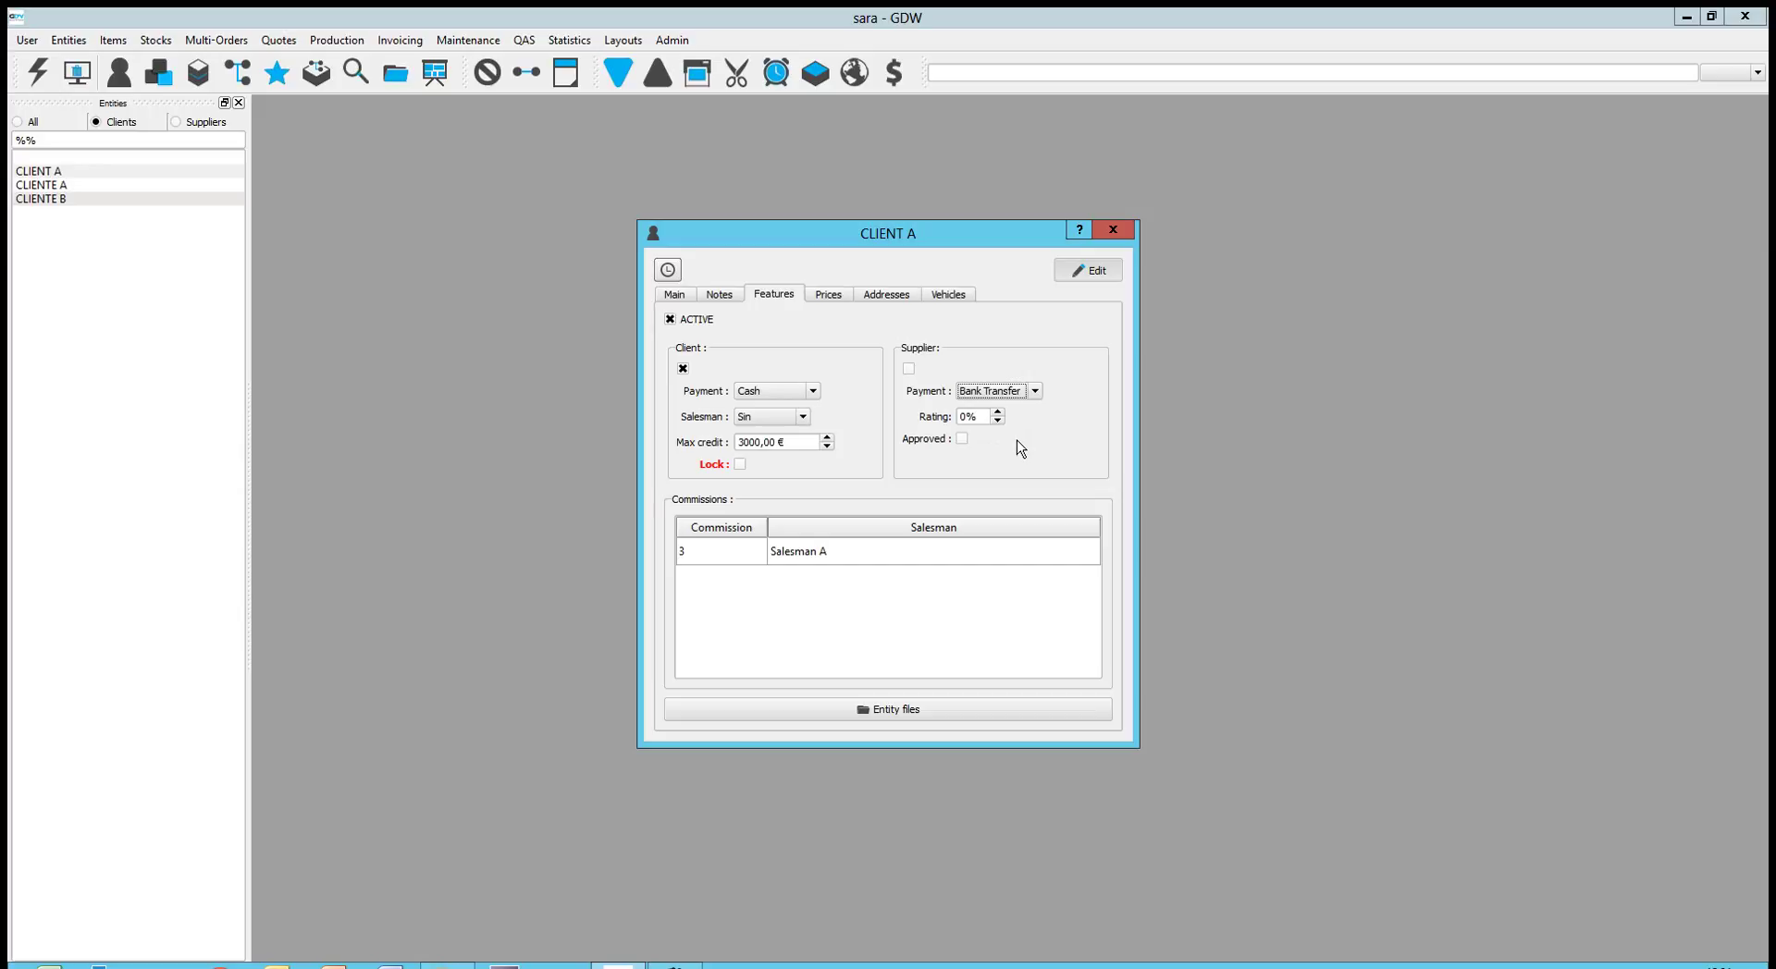
{"action": "left_click", "coordinate": [905, 720]}
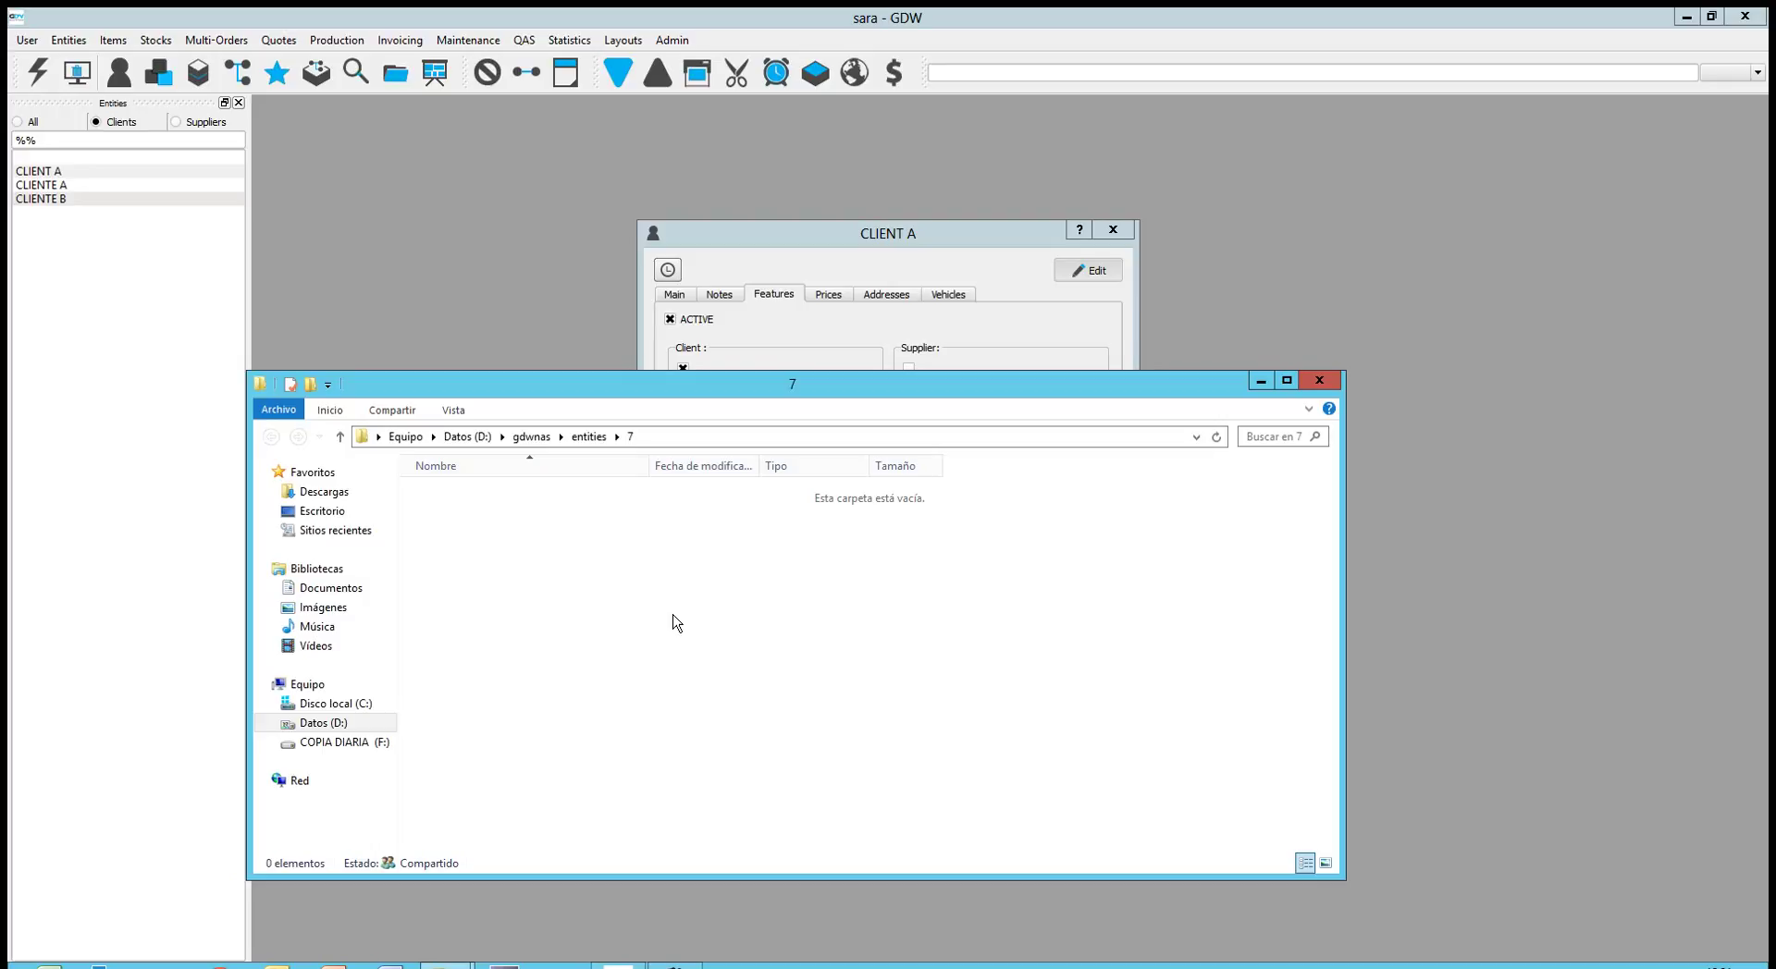
Close the empty entity files folder and show CLIENT A's Normal price table
{"action": "left_click", "coordinate": [1319, 380]}
{"action": "left_click", "coordinate": [833, 298]}
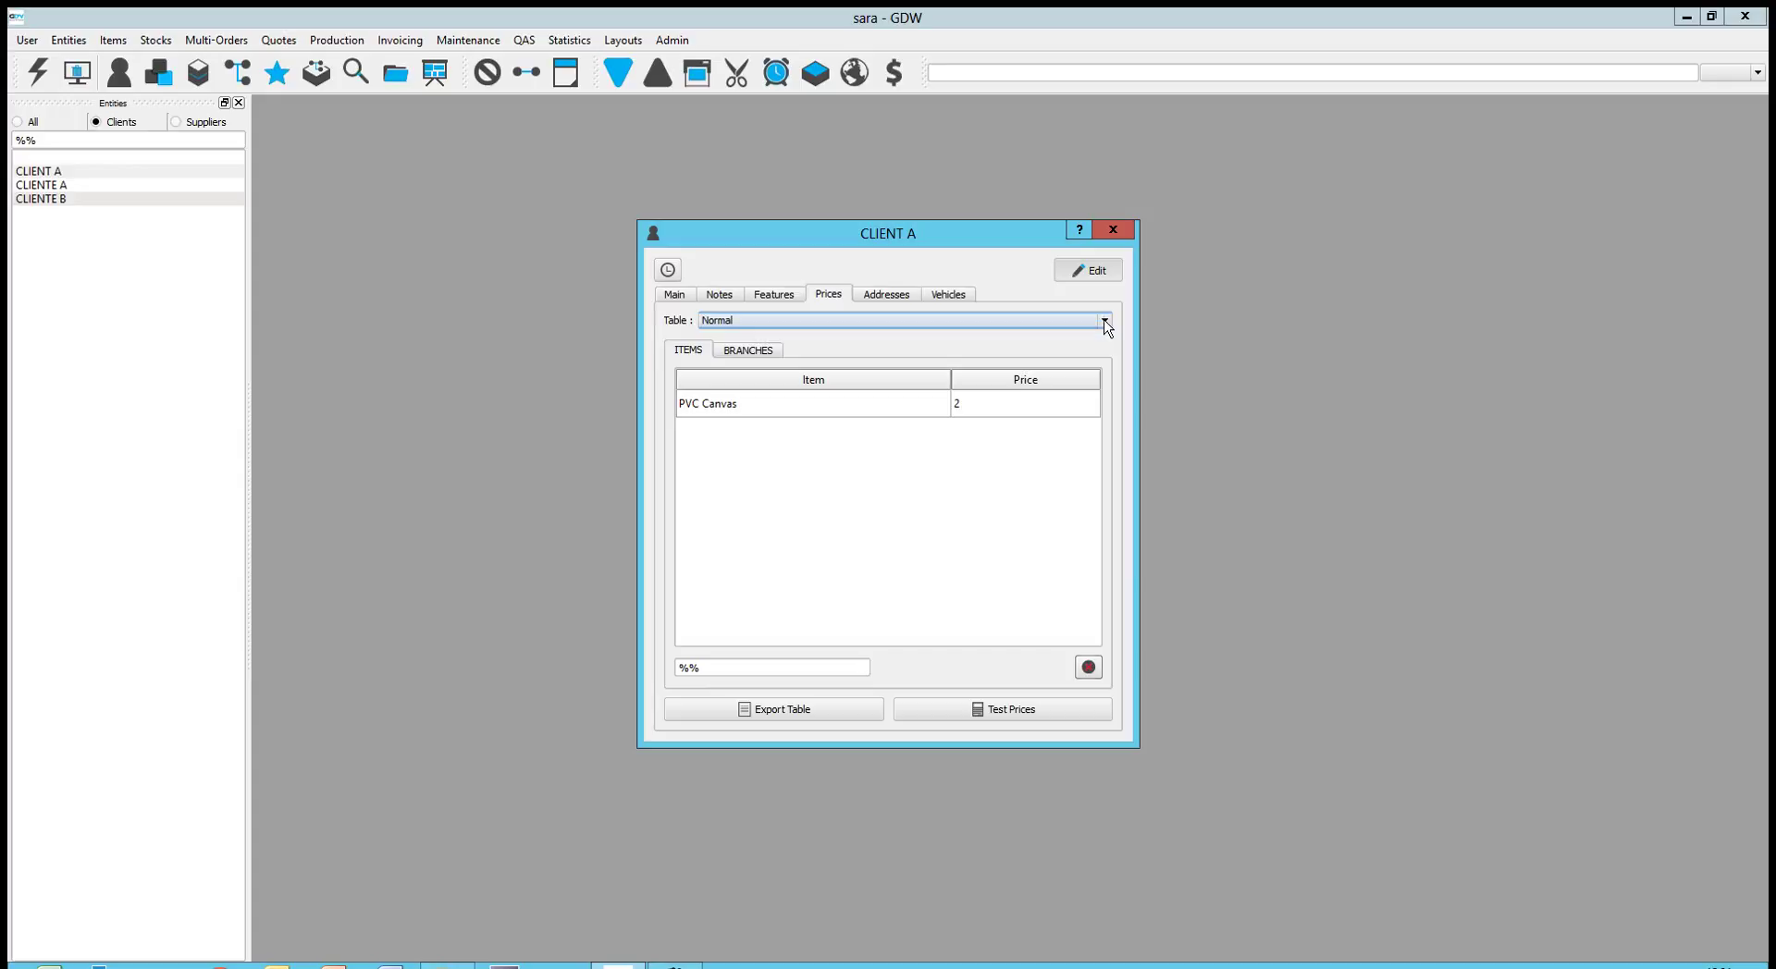
{"action": "left_click", "coordinate": [1105, 321]}
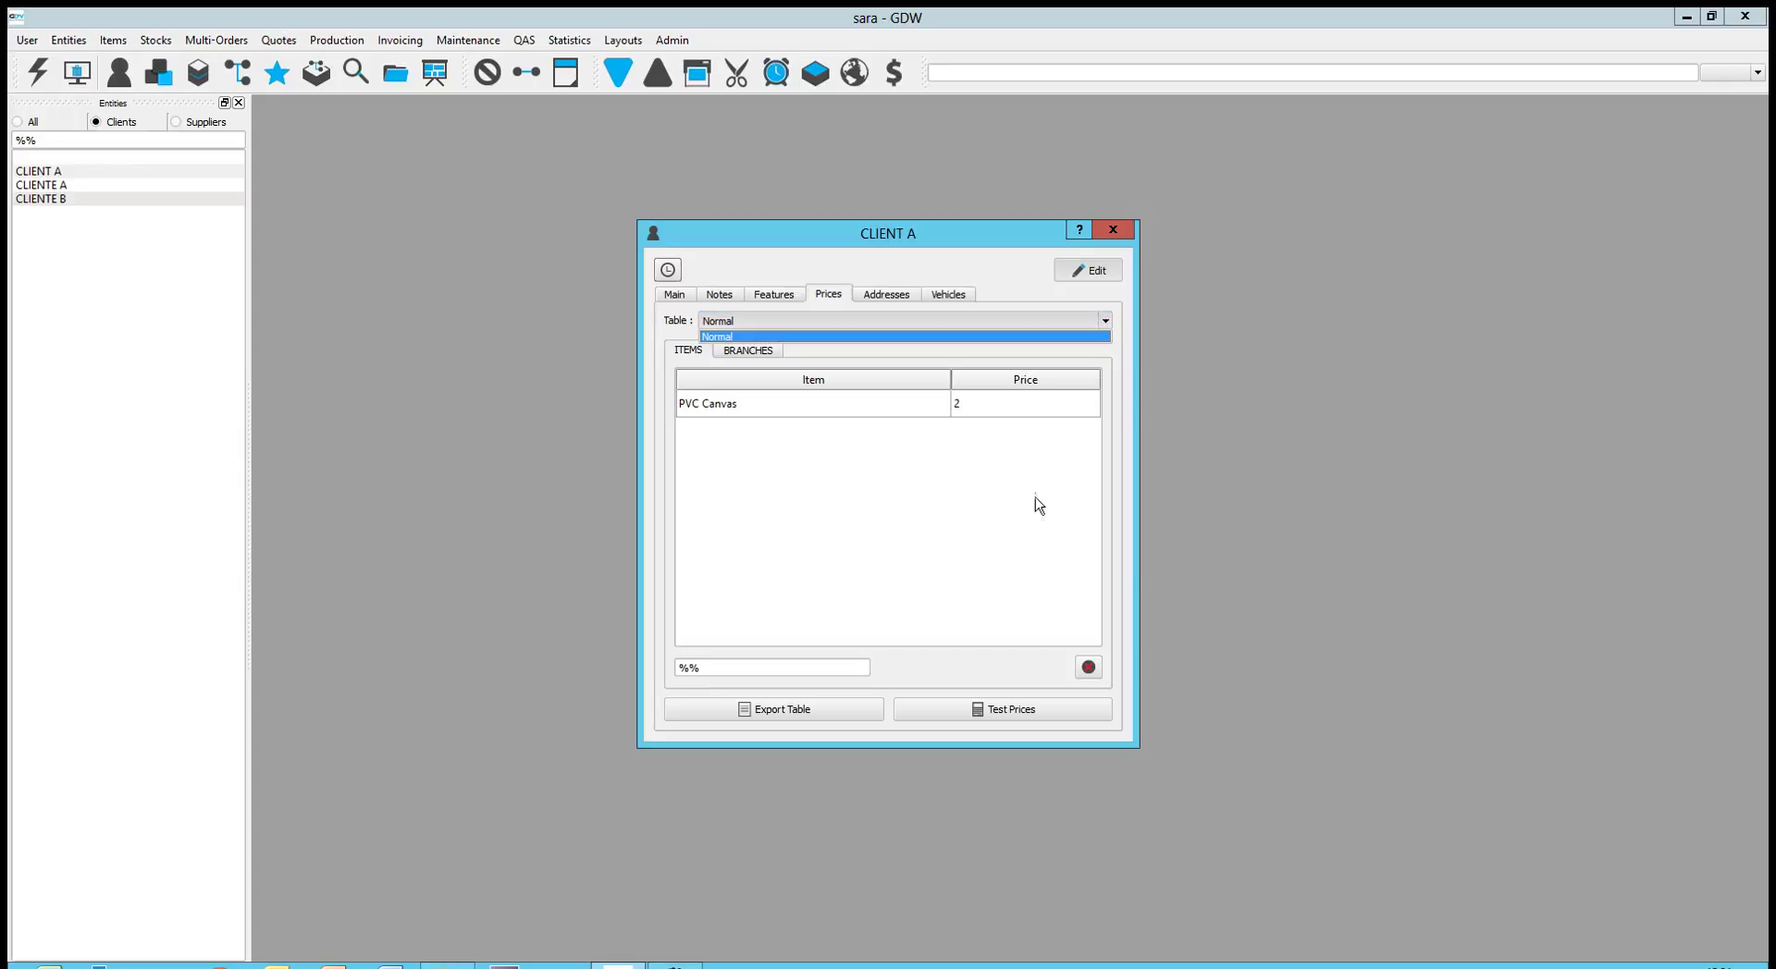
{"action": "left_click", "coordinate": [1019, 523]}
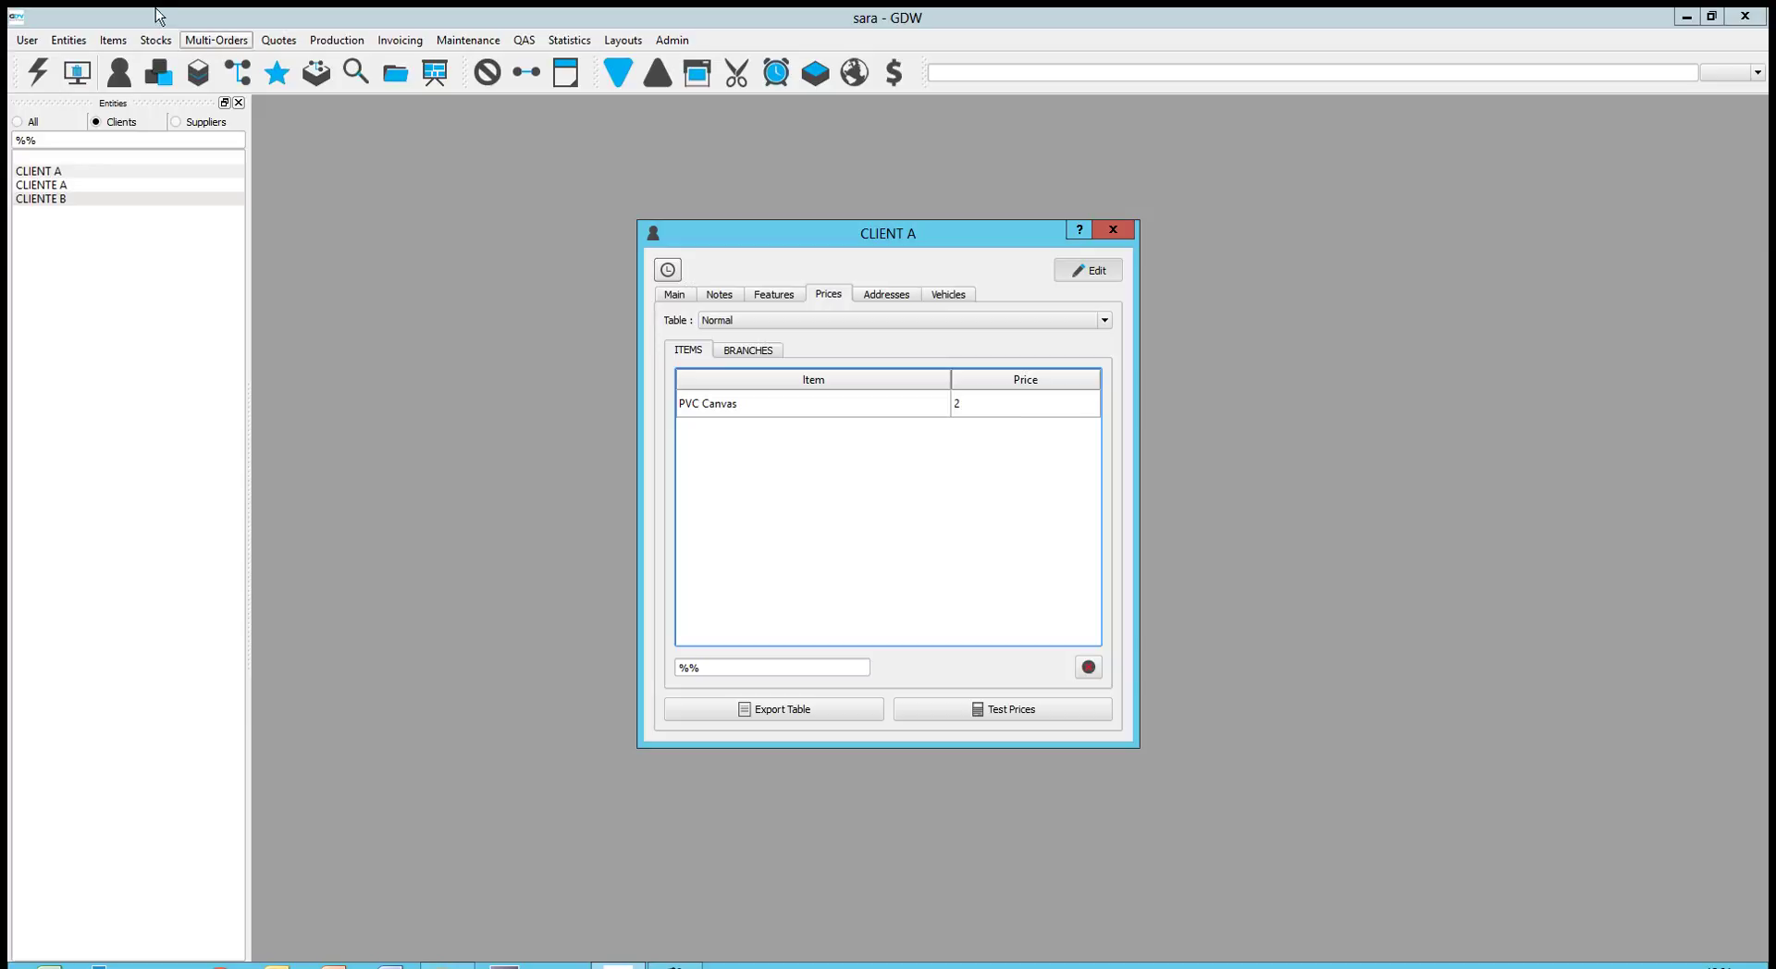
{"action": "left_click", "coordinate": [129, 41]}
Drag Lamination Film from the Items list into CLIENT A's Normal price table at price 3
{"action": "left_click", "coordinate": [130, 61]}
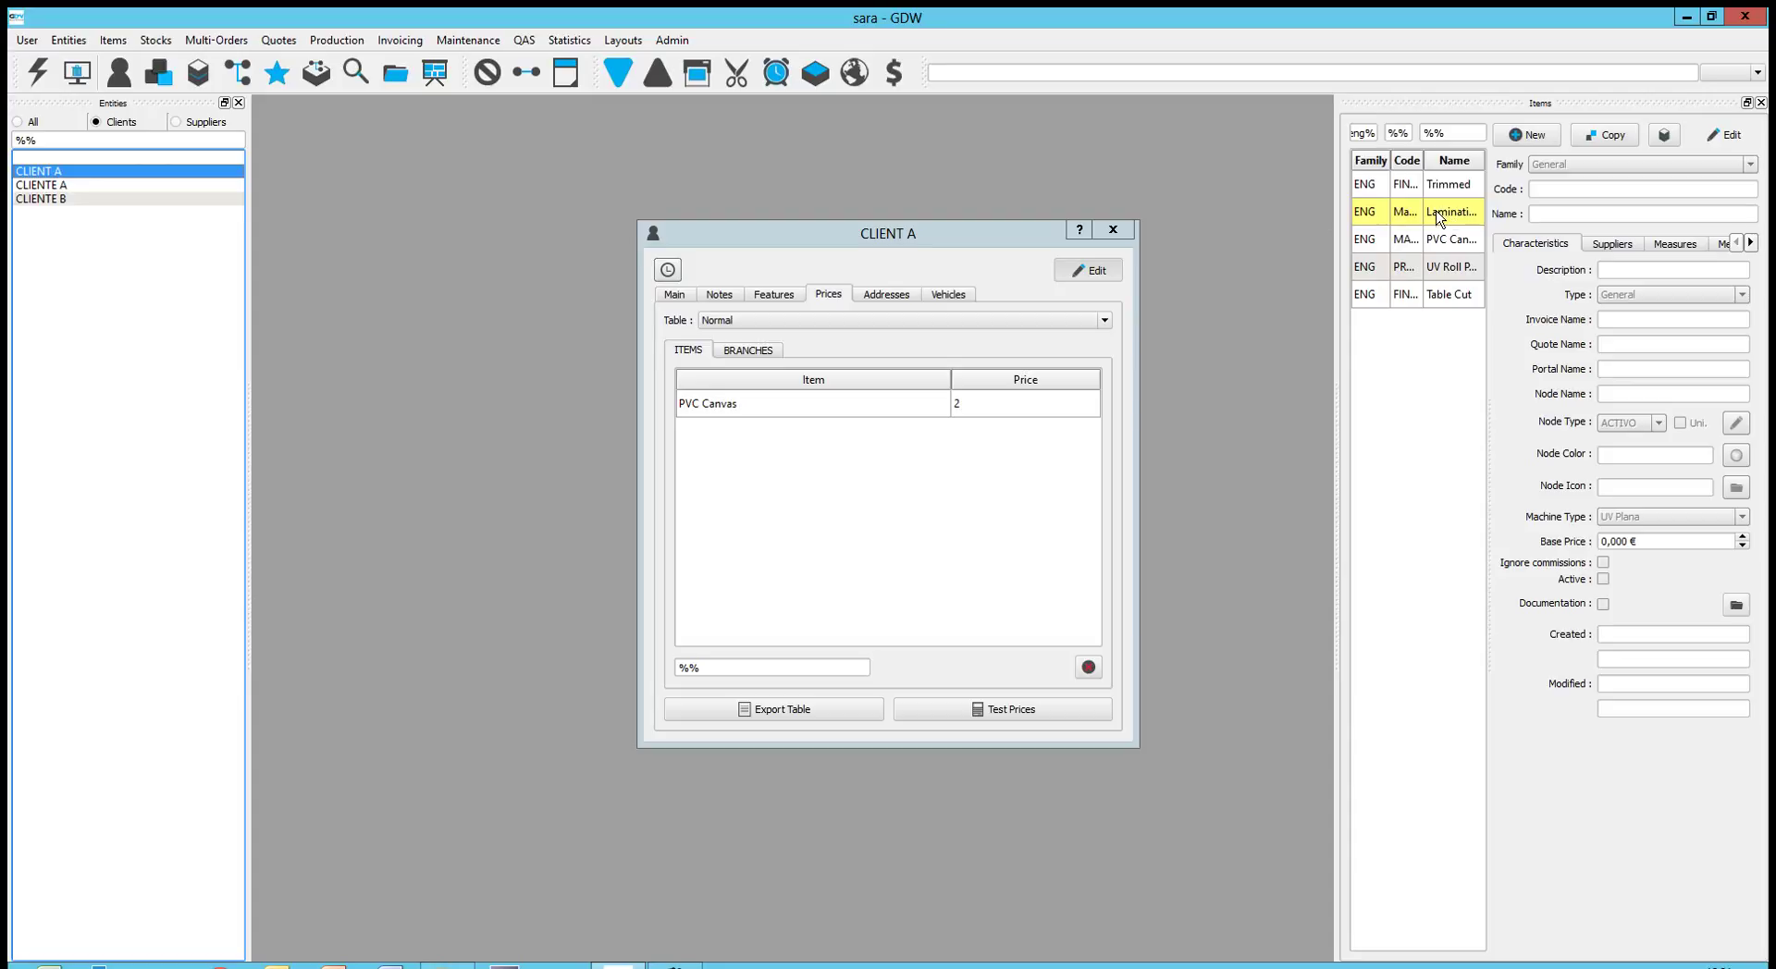
{"action": "left_click_drag", "start_coordinate": [1432, 220], "coordinate": [897, 464]}
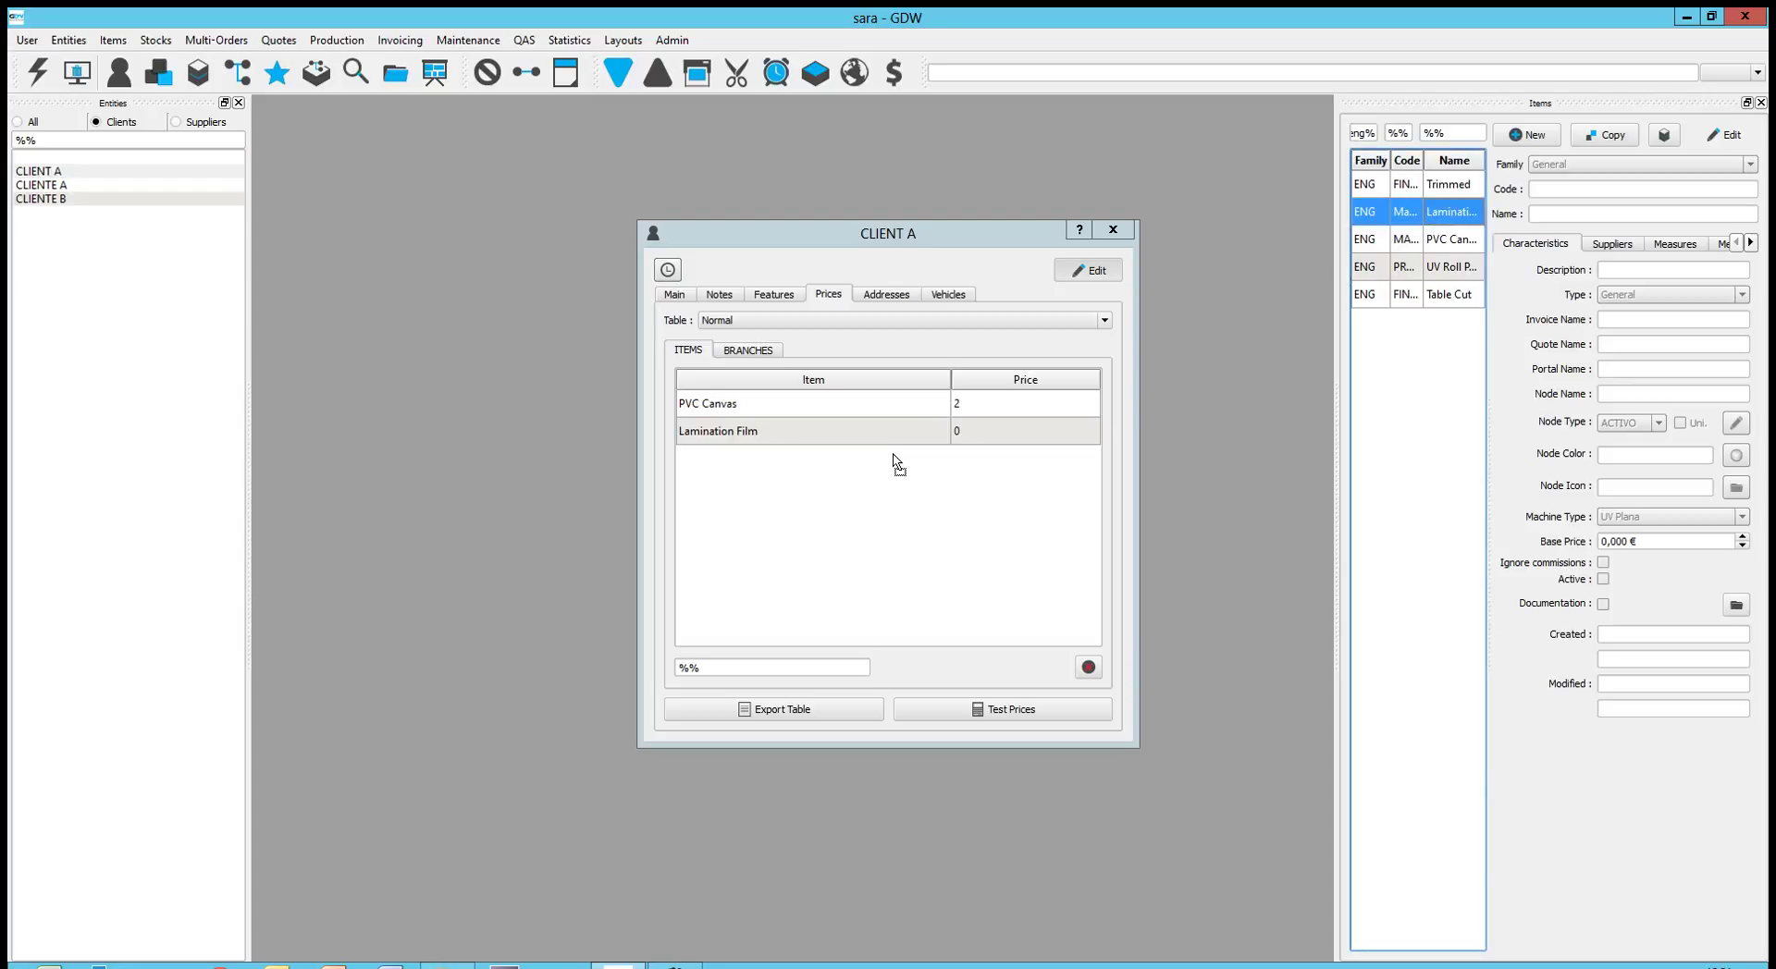
{"action": "double_click", "coordinate": [1001, 433]}
{"action": "left_click", "coordinate": [1003, 434]}
{"action": "key", "text": "BackSpace"}
{"action": "key", "text": "BackSpace"}
{"action": "key", "text": "BackSpace"}
{"action": "key", "text": "BackSpace"}
{"action": "type", "text": "3"}
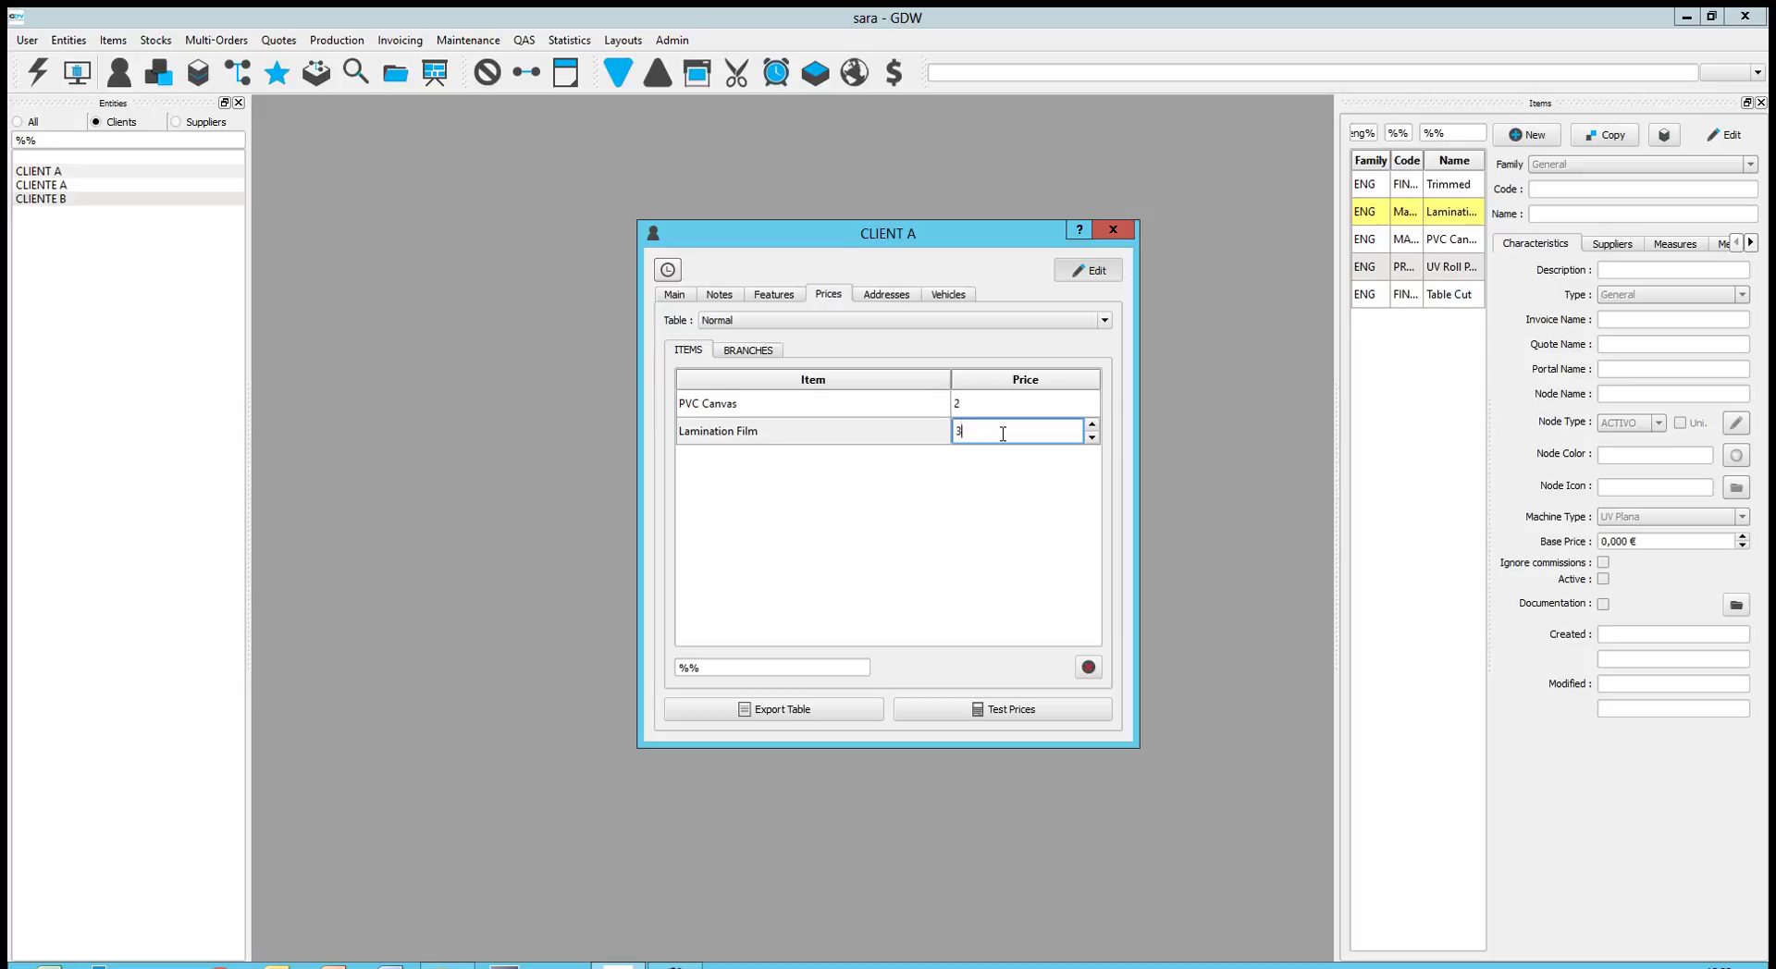
{"action": "left_click", "coordinate": [967, 468]}
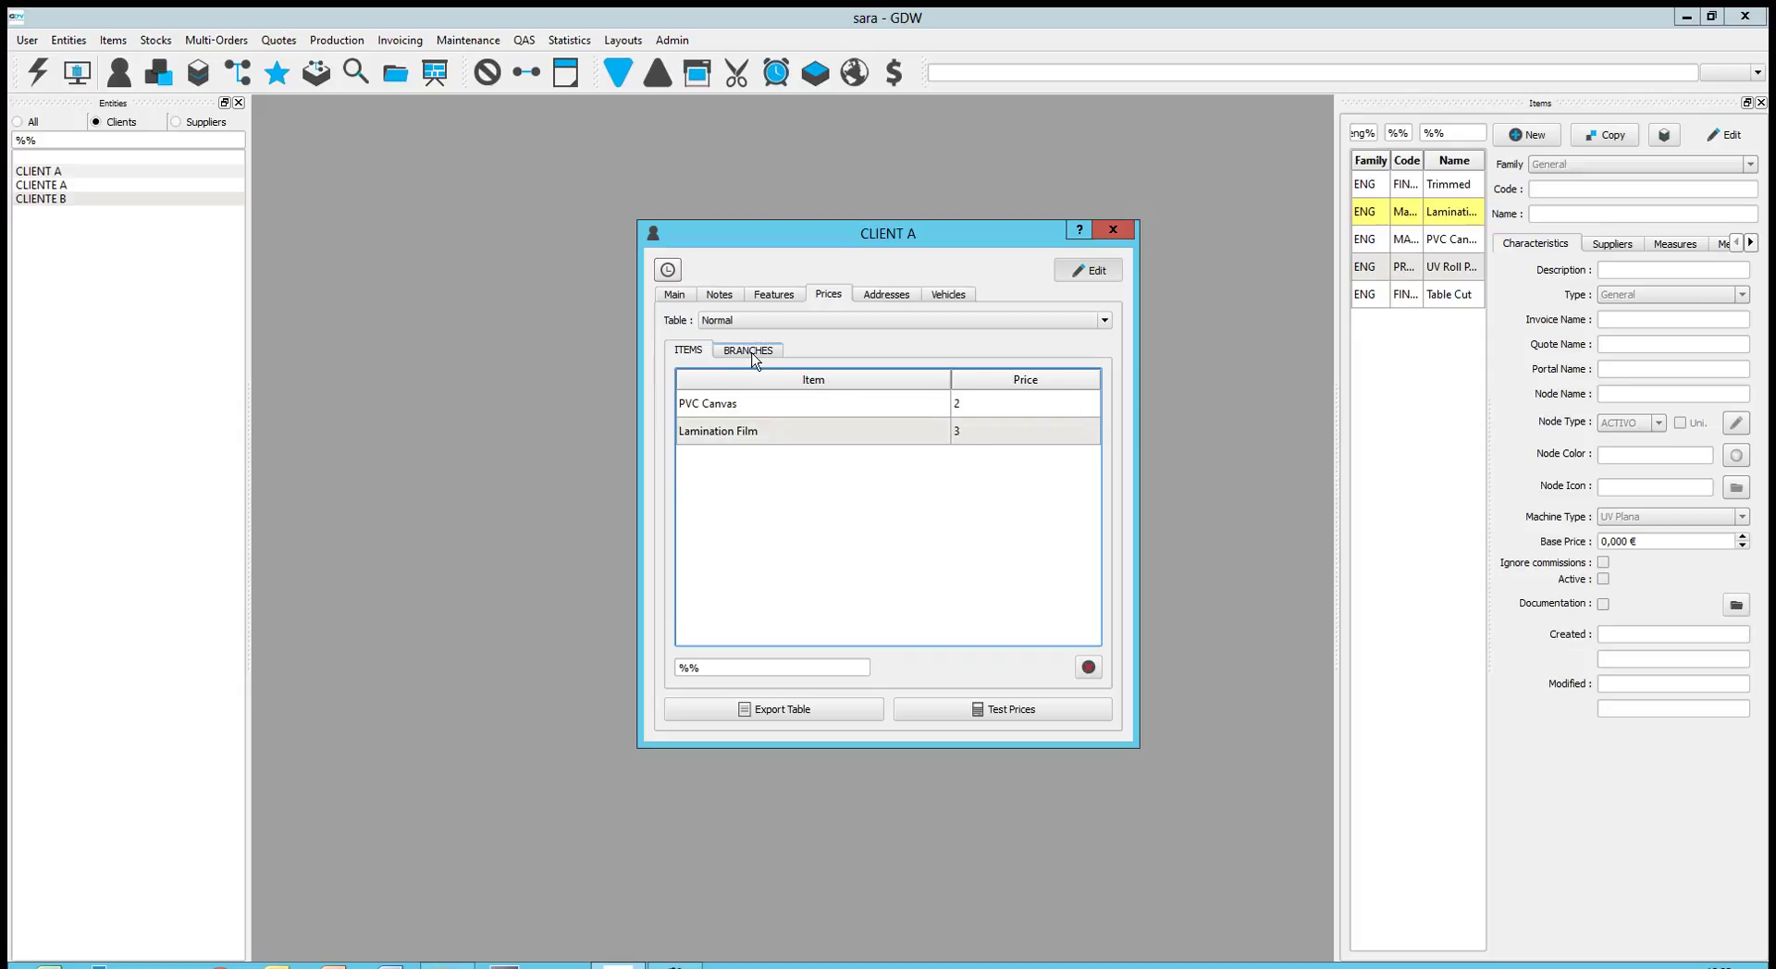
Add the UV Roll Print on PVC Canvas Trimmed branch to CLIENT A's branch prices, then view Addresses
{"action": "left_click", "coordinate": [751, 352]}
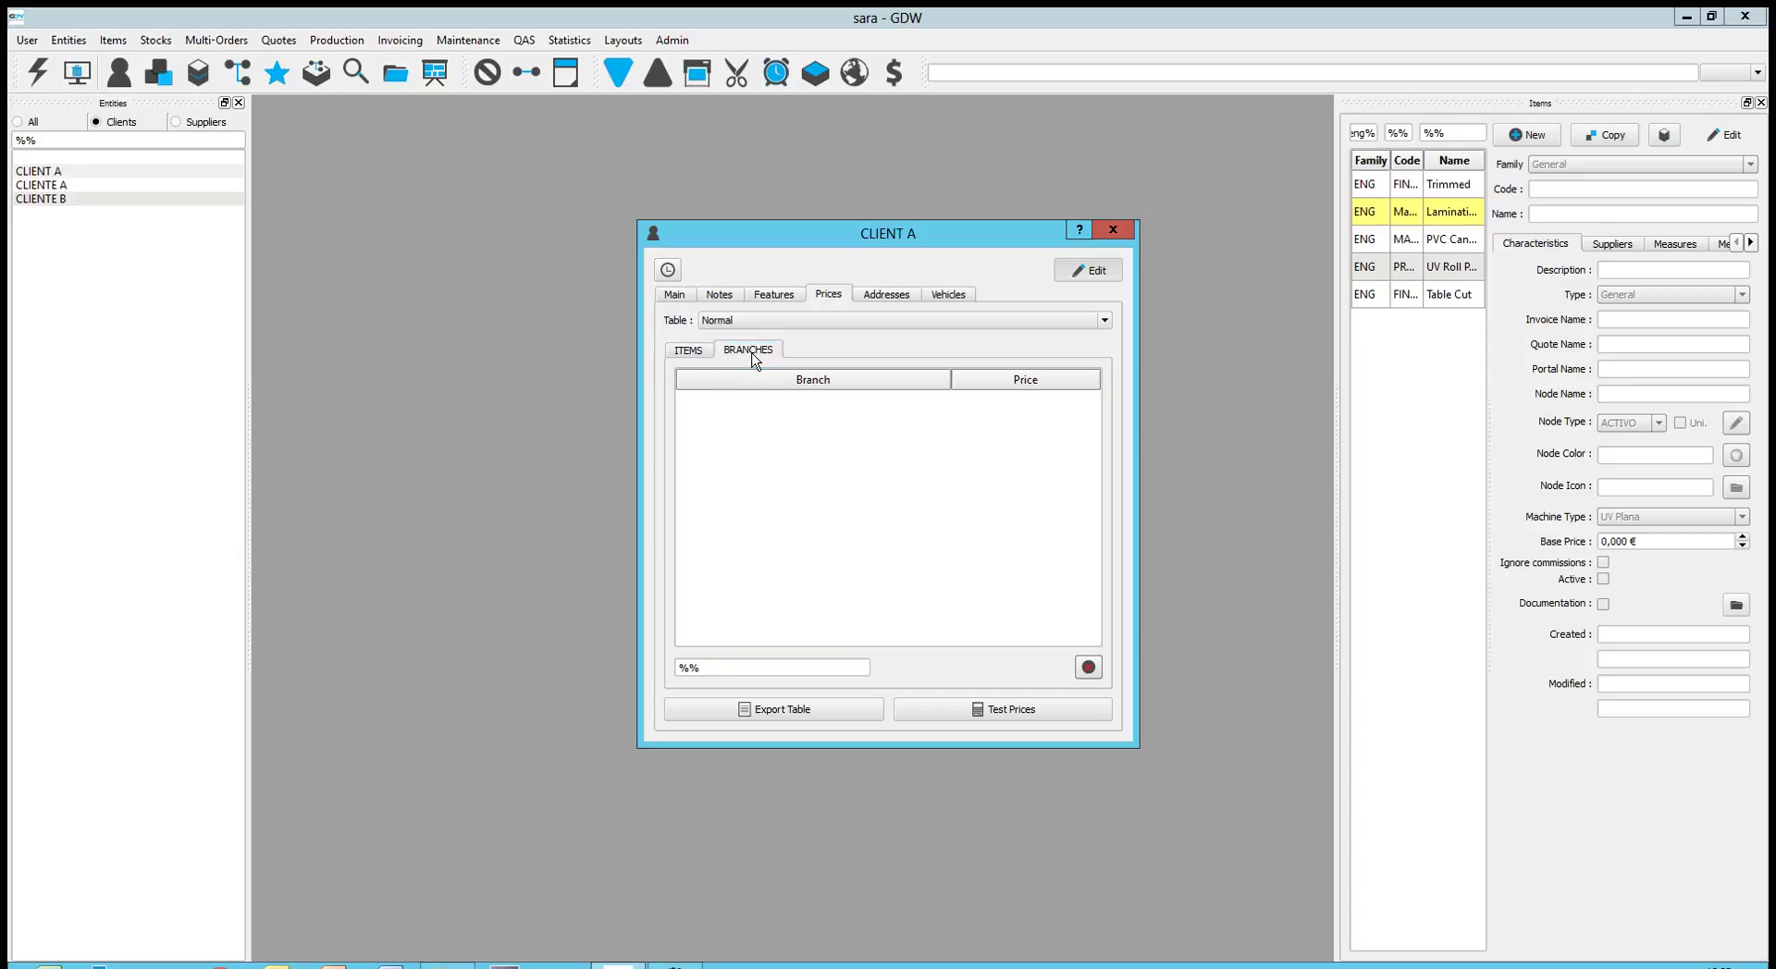
{"action": "left_click", "coordinate": [159, 72]}
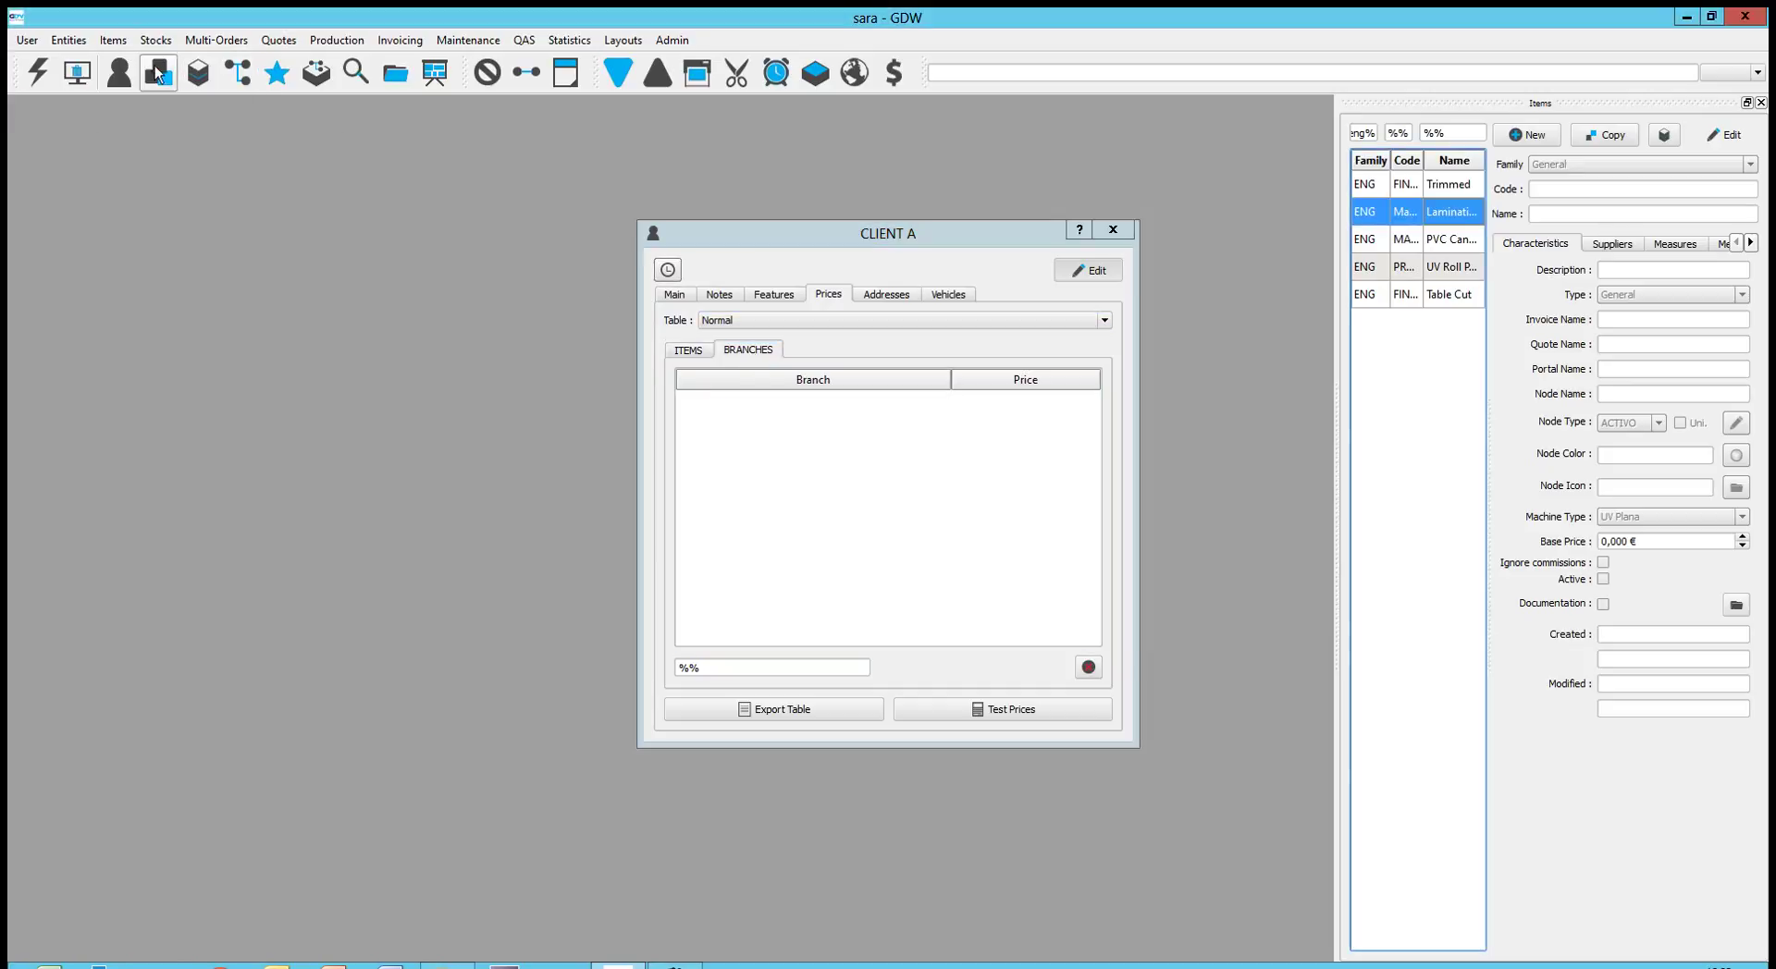
{"action": "left_click", "coordinate": [113, 39]}
{"action": "left_click", "coordinate": [144, 104]}
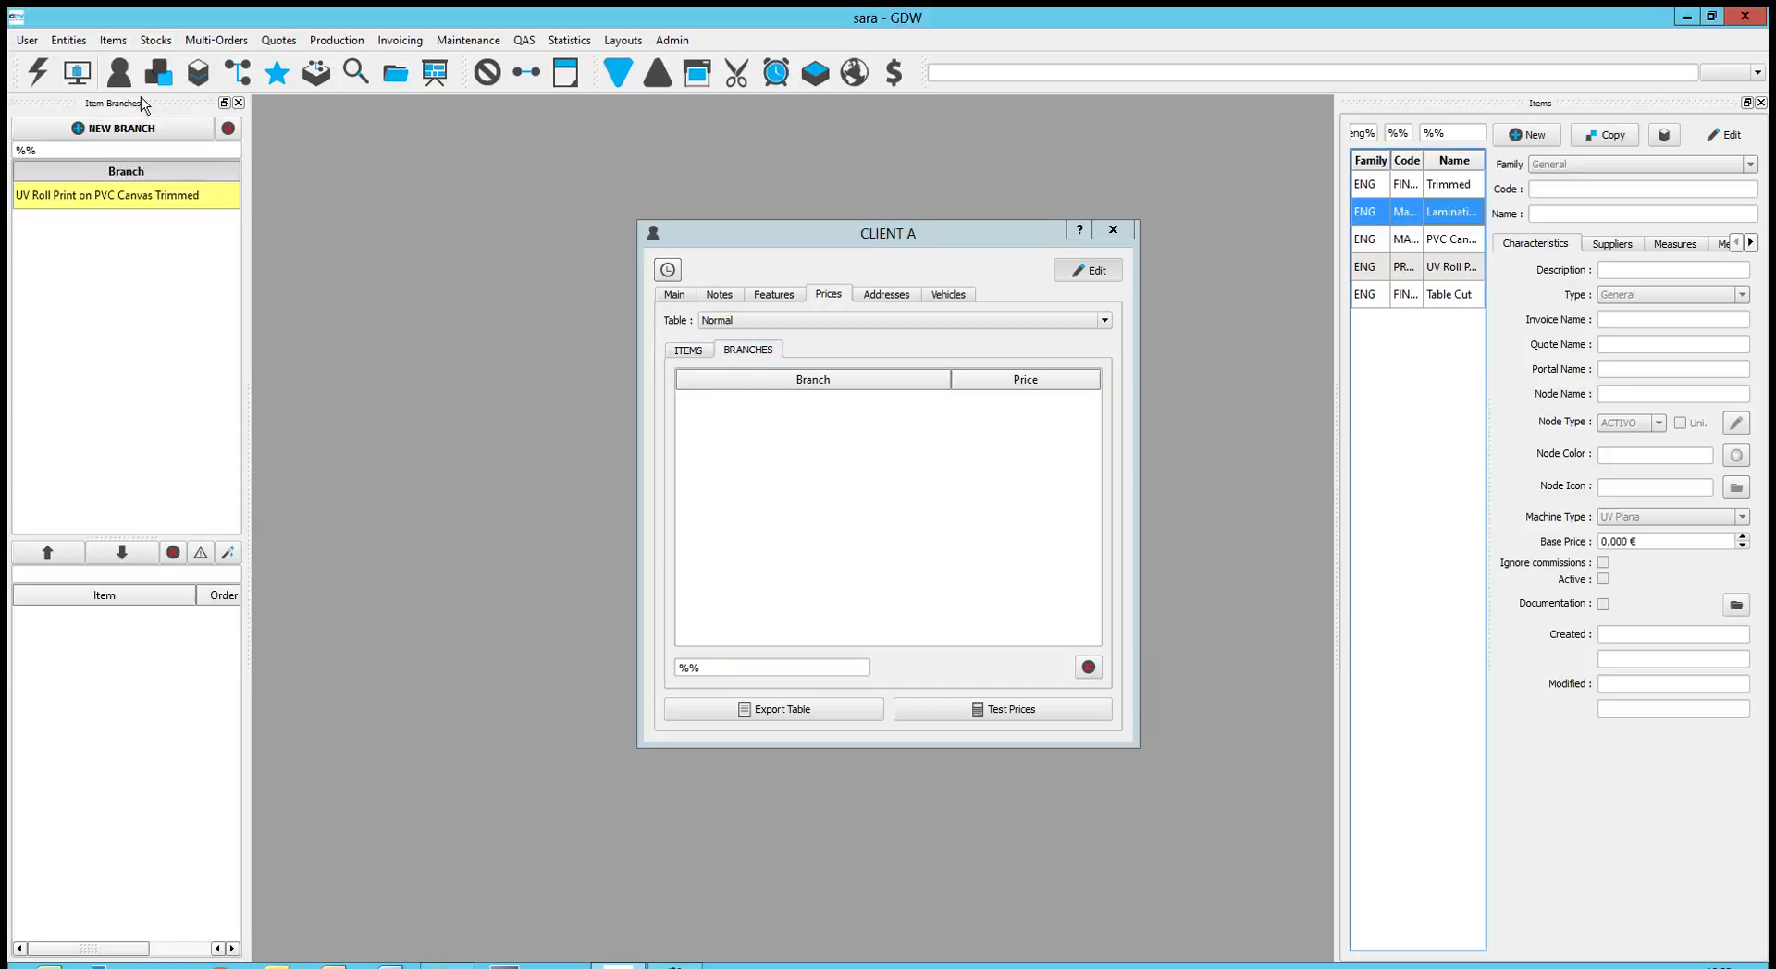
{"action": "left_click", "coordinate": [119, 195]}
{"action": "left_click_drag", "start_coordinate": [837, 435], "coordinate": [839, 437]}
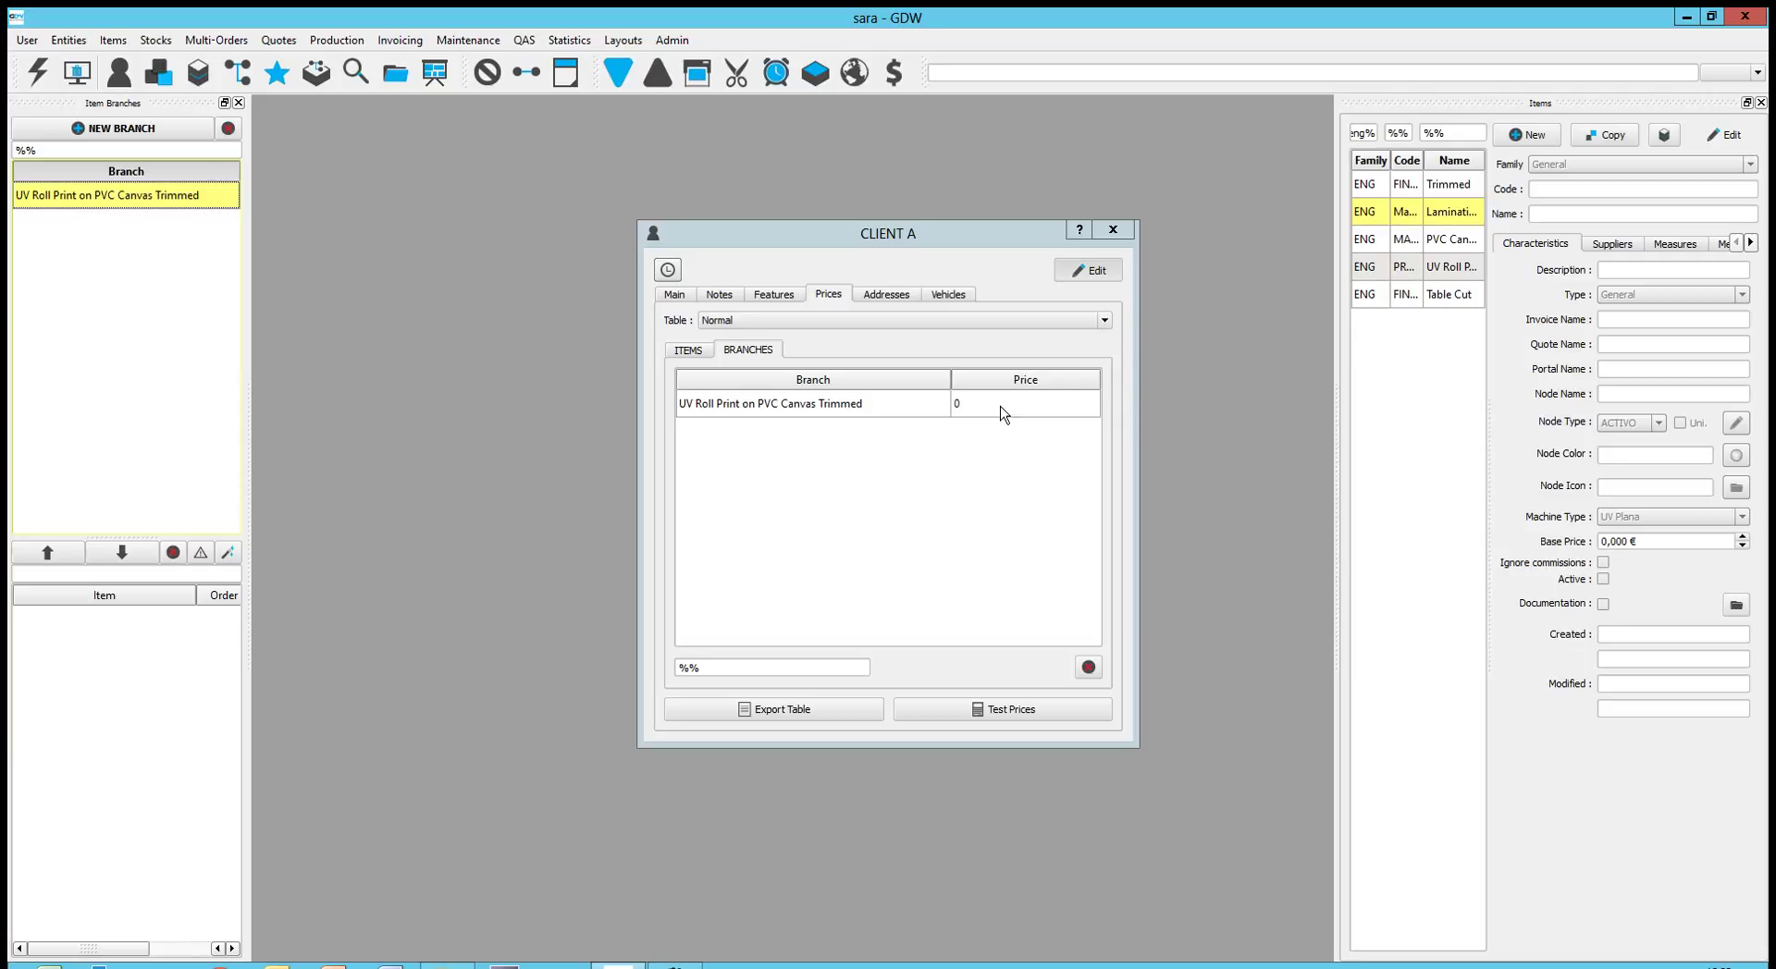
{"action": "left_click", "coordinate": [885, 298]}
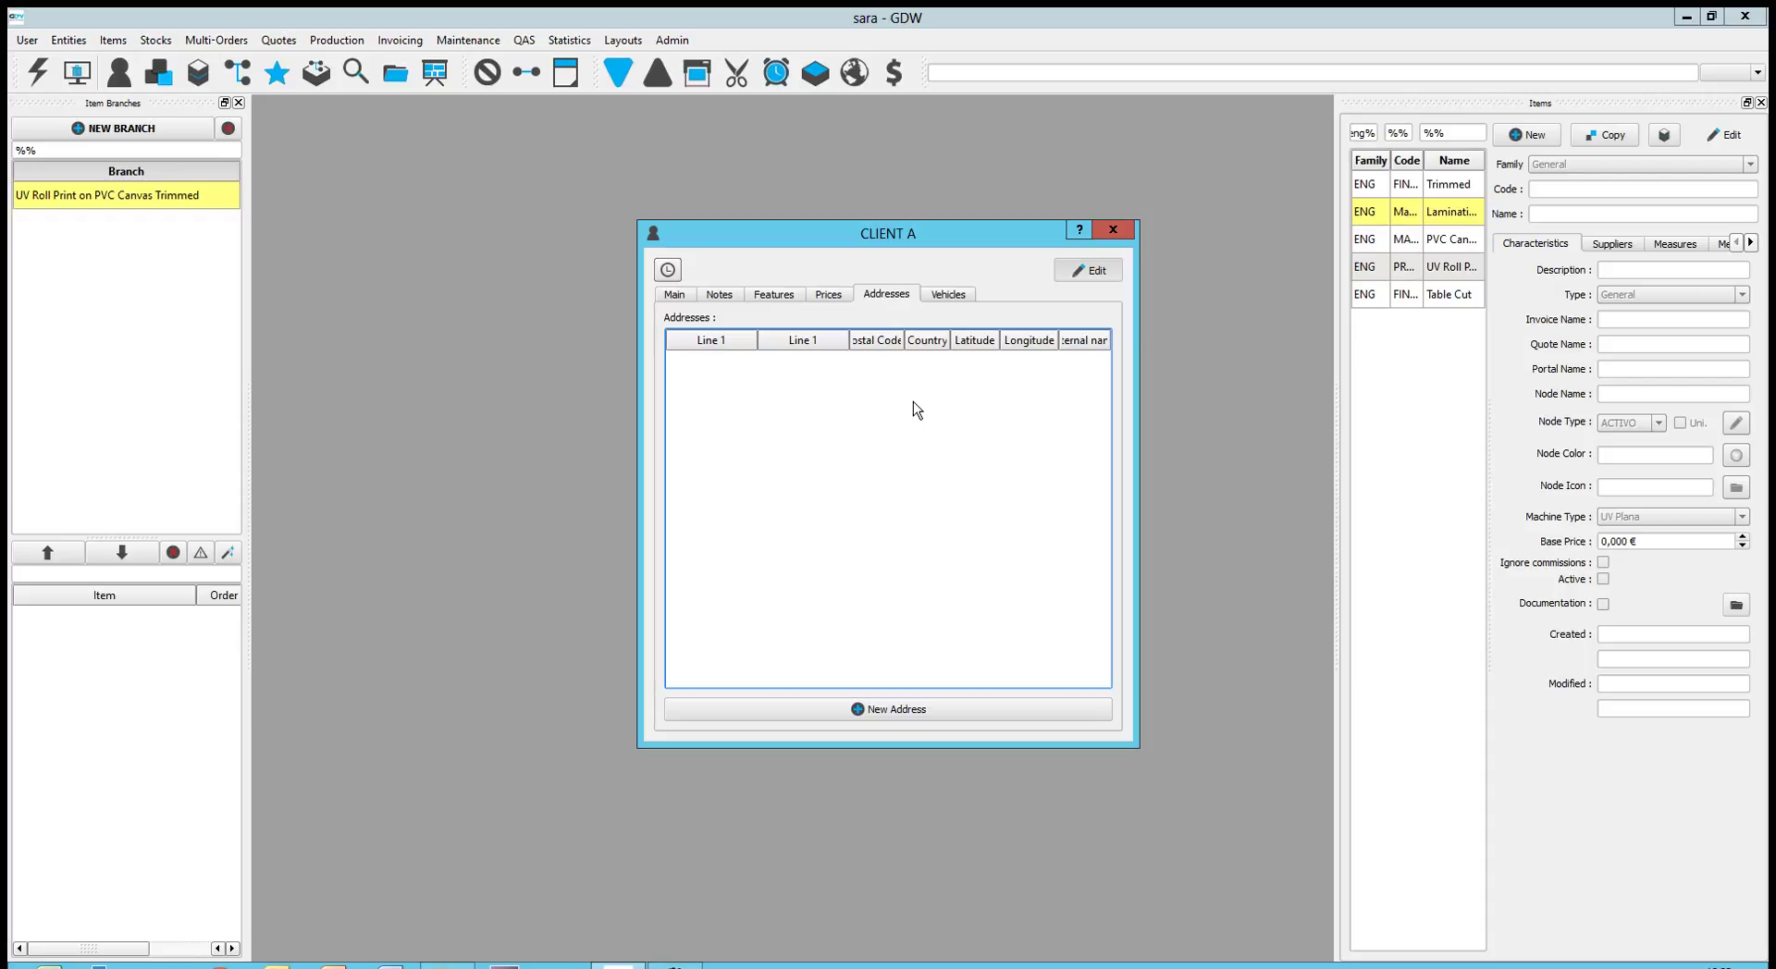
Save CLIENT A's edits and review its manufacturing orders in Verify MO's
{"action": "left_click", "coordinate": [1080, 277]}
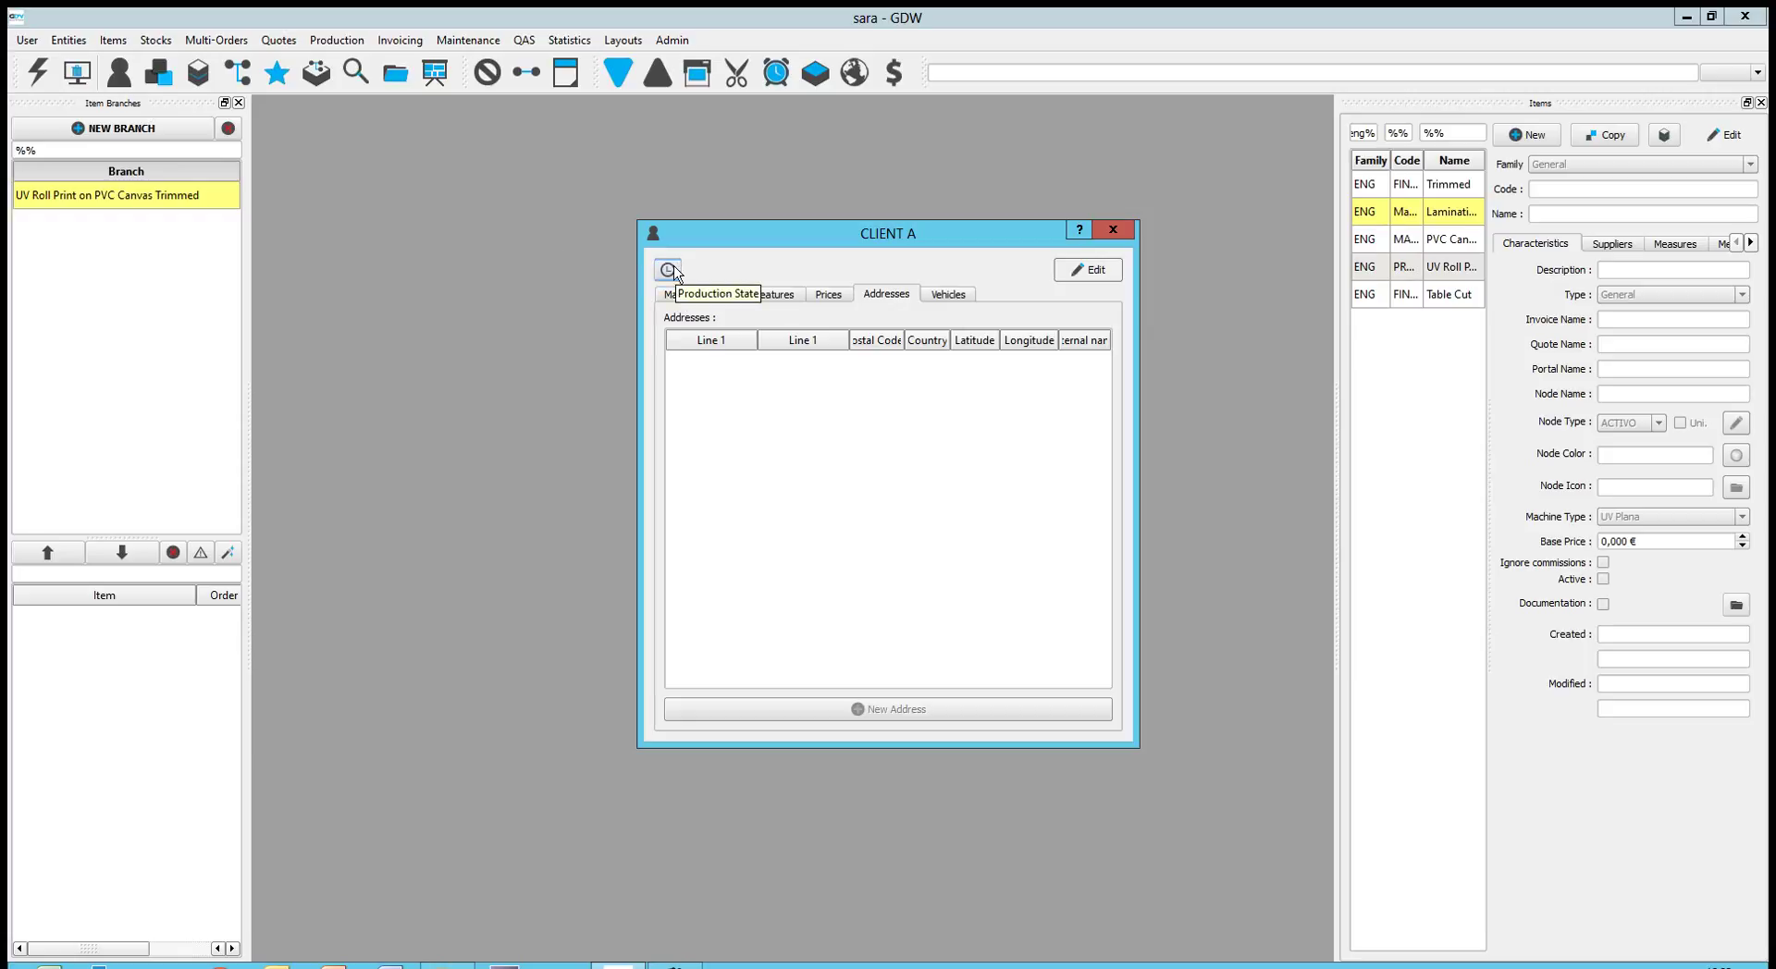
{"action": "left_click", "coordinate": [669, 270]}
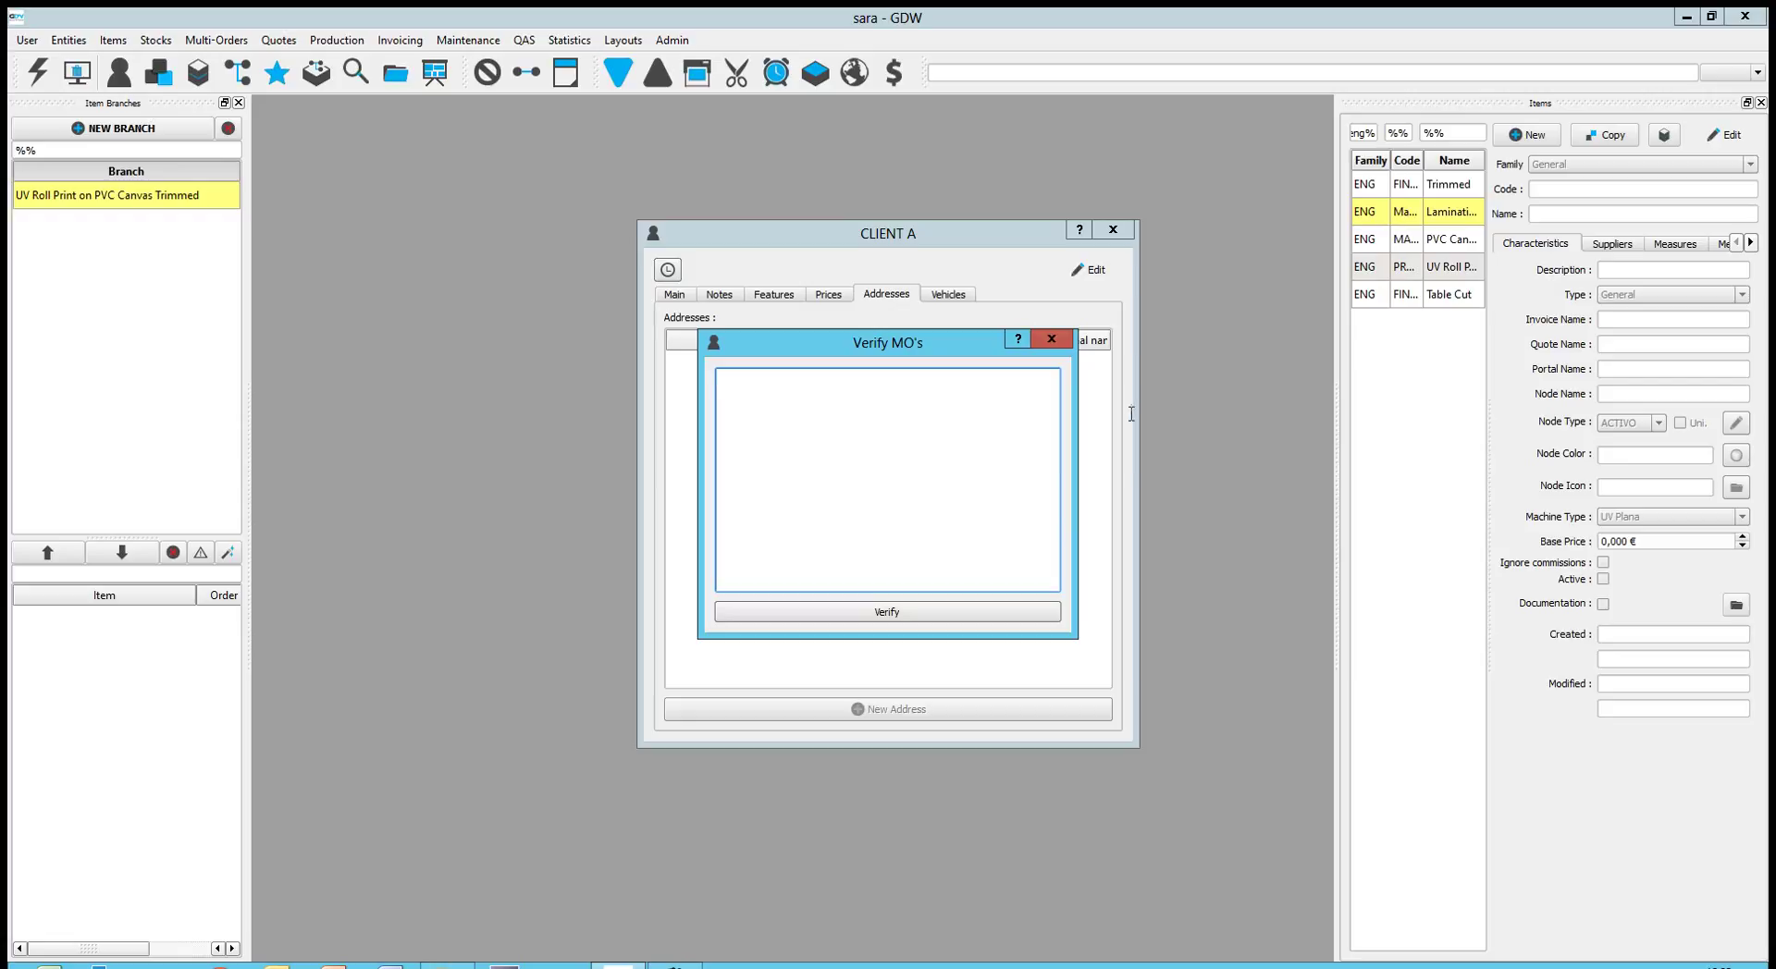
{"action": "left_click", "coordinate": [1059, 340]}
Close the CLIENT A record and the Items and Item Branches panels
{"action": "left_click", "coordinate": [1112, 229]}
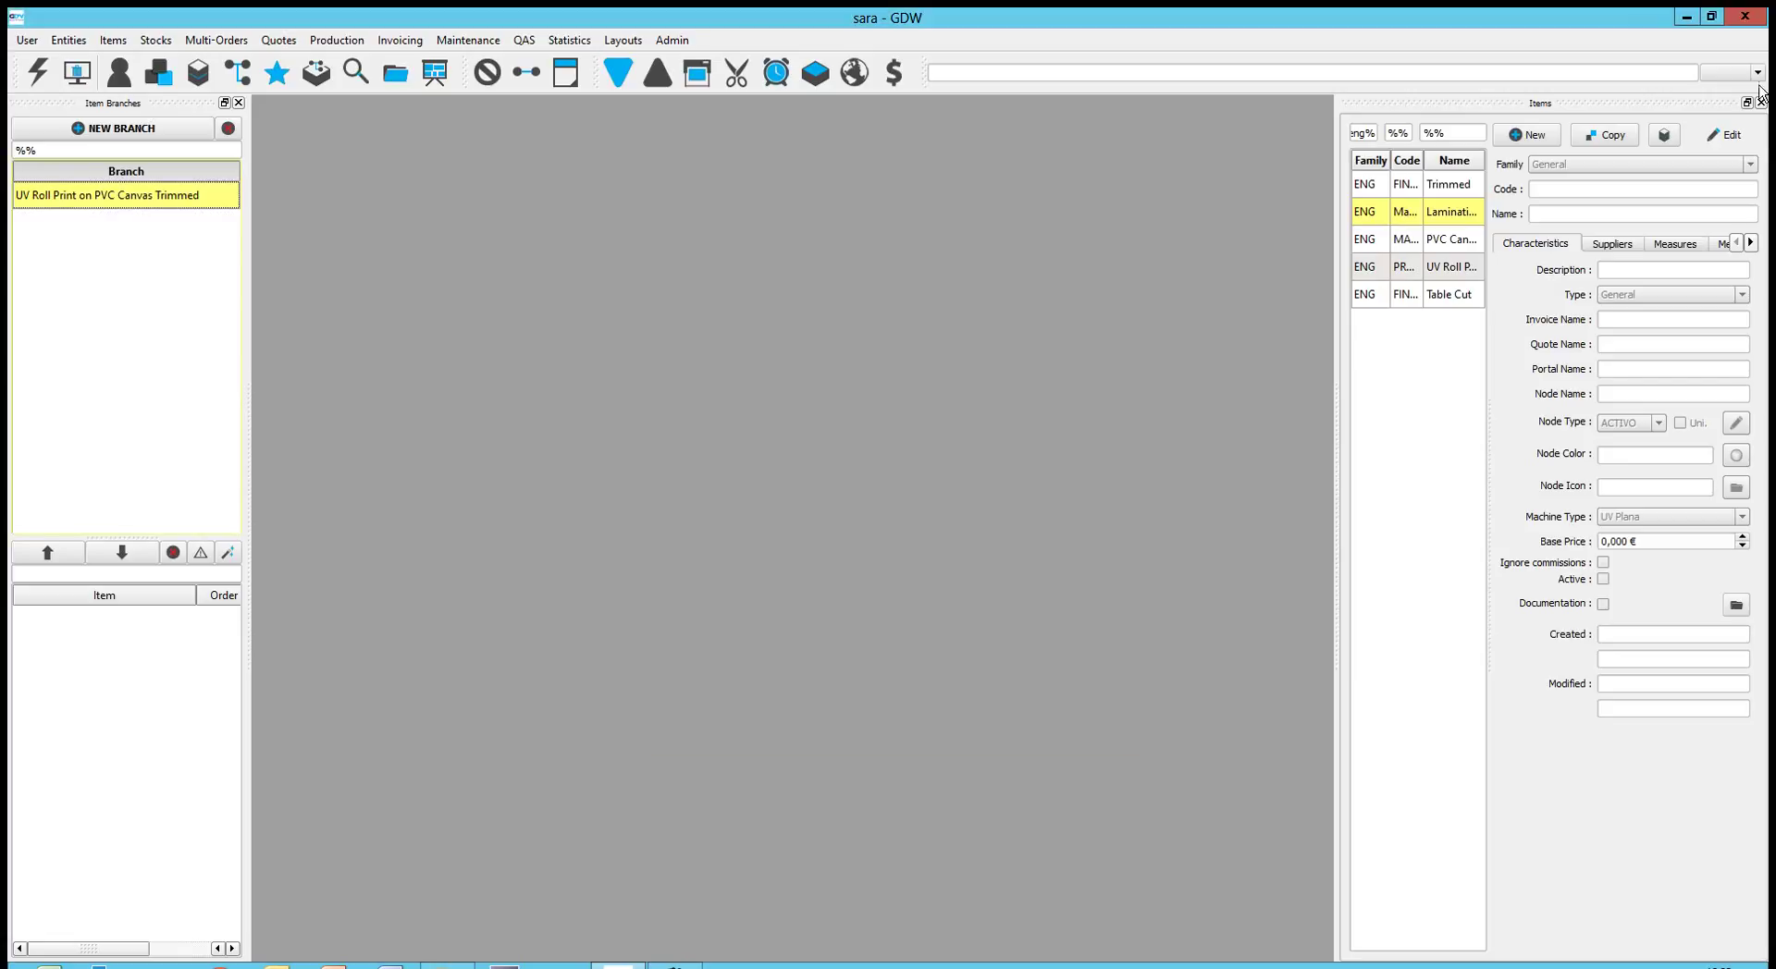
{"action": "left_click", "coordinate": [1760, 102]}
{"action": "left_click", "coordinate": [238, 102]}
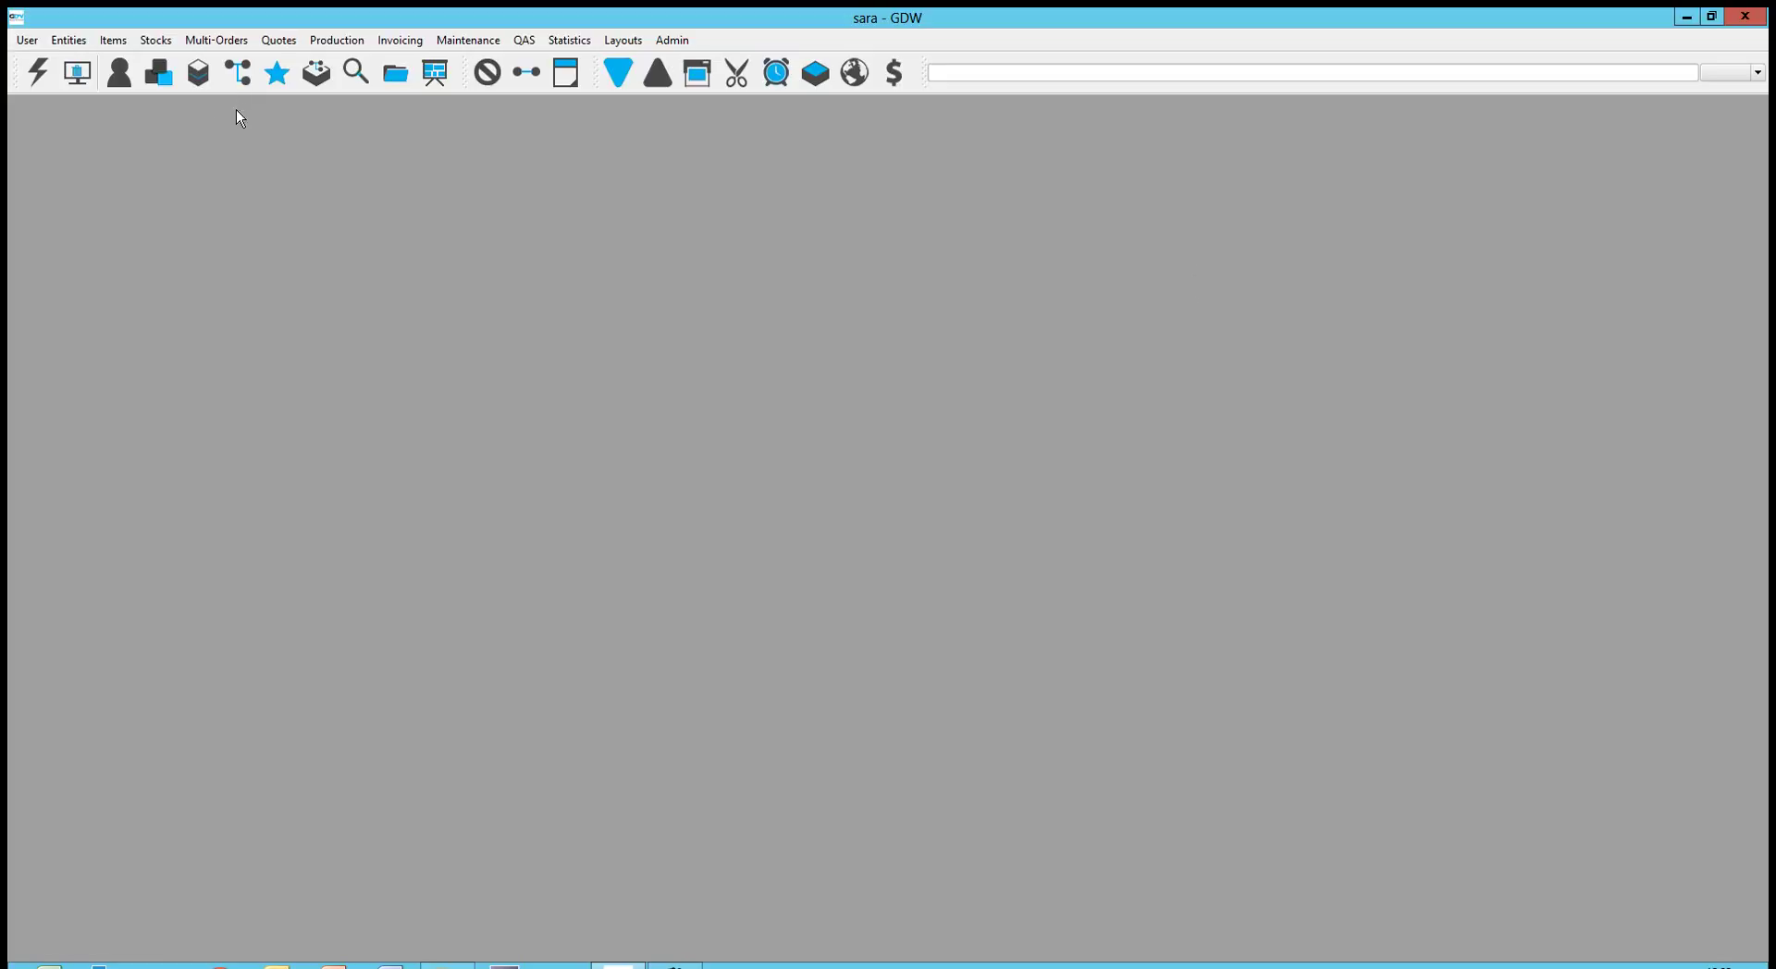
Filter the Entities list to suppliers and open SUPPLIER A's record
{"action": "left_click", "coordinate": [81, 42]}
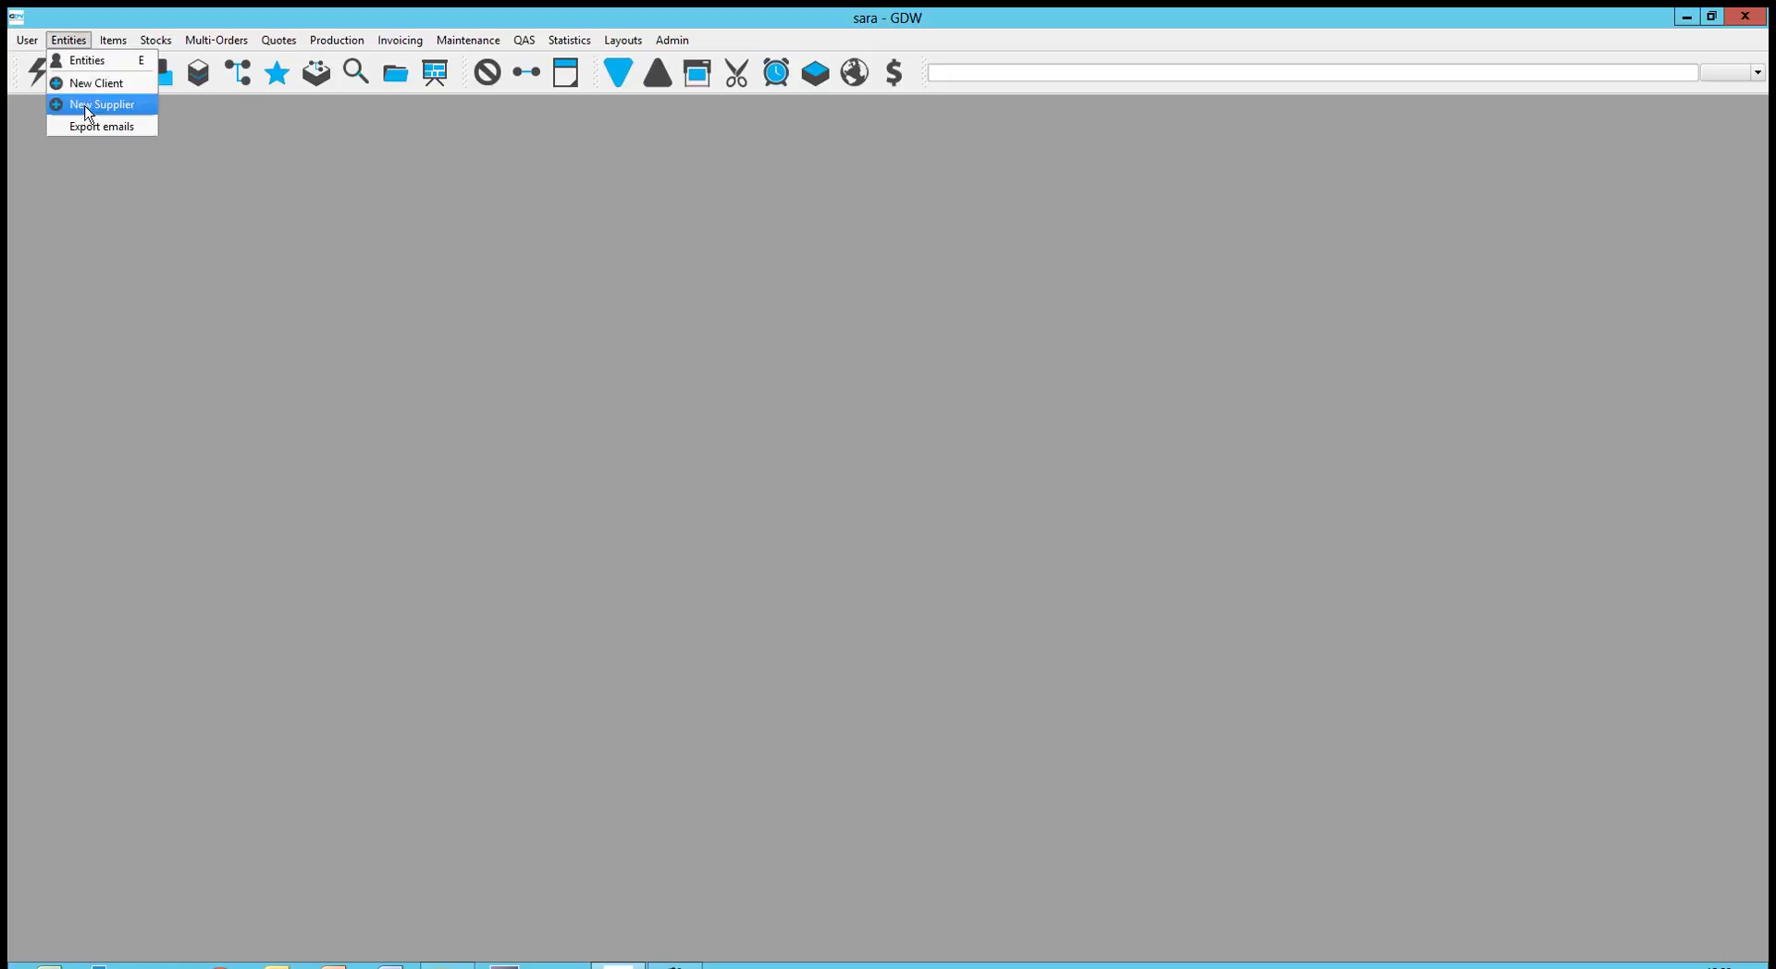
{"action": "left_click", "coordinate": [80, 61]}
{"action": "left_click", "coordinate": [175, 121]}
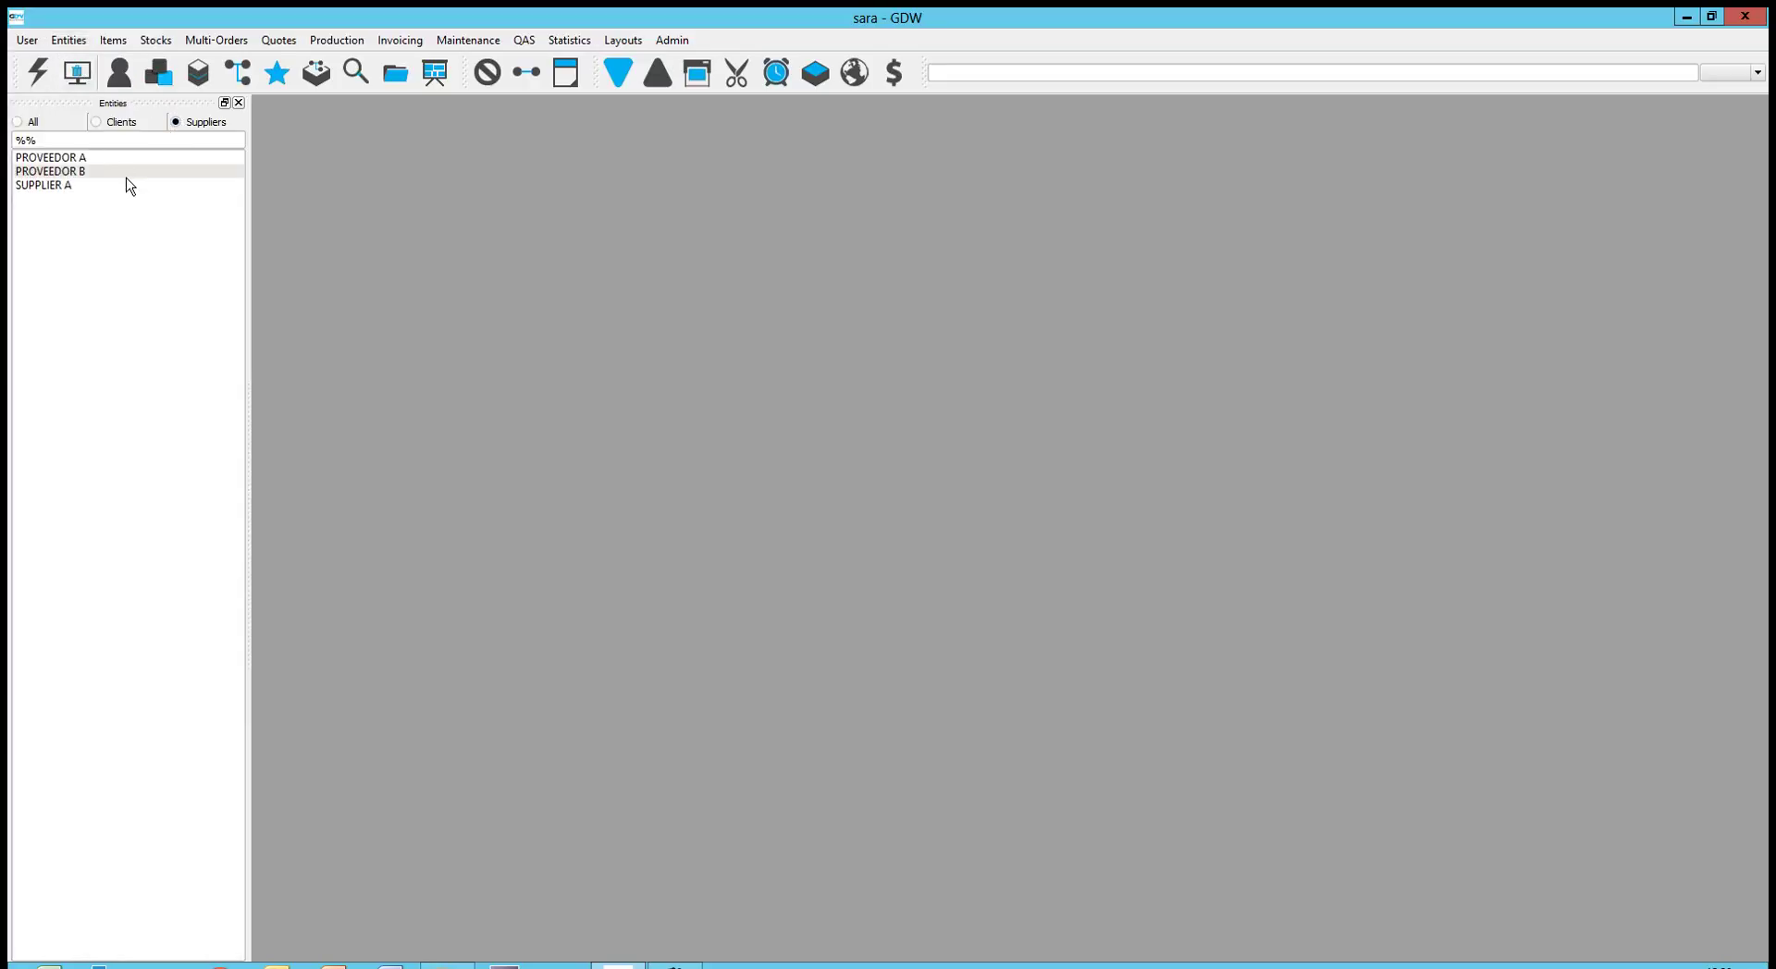
{"action": "double_click", "coordinate": [70, 187]}
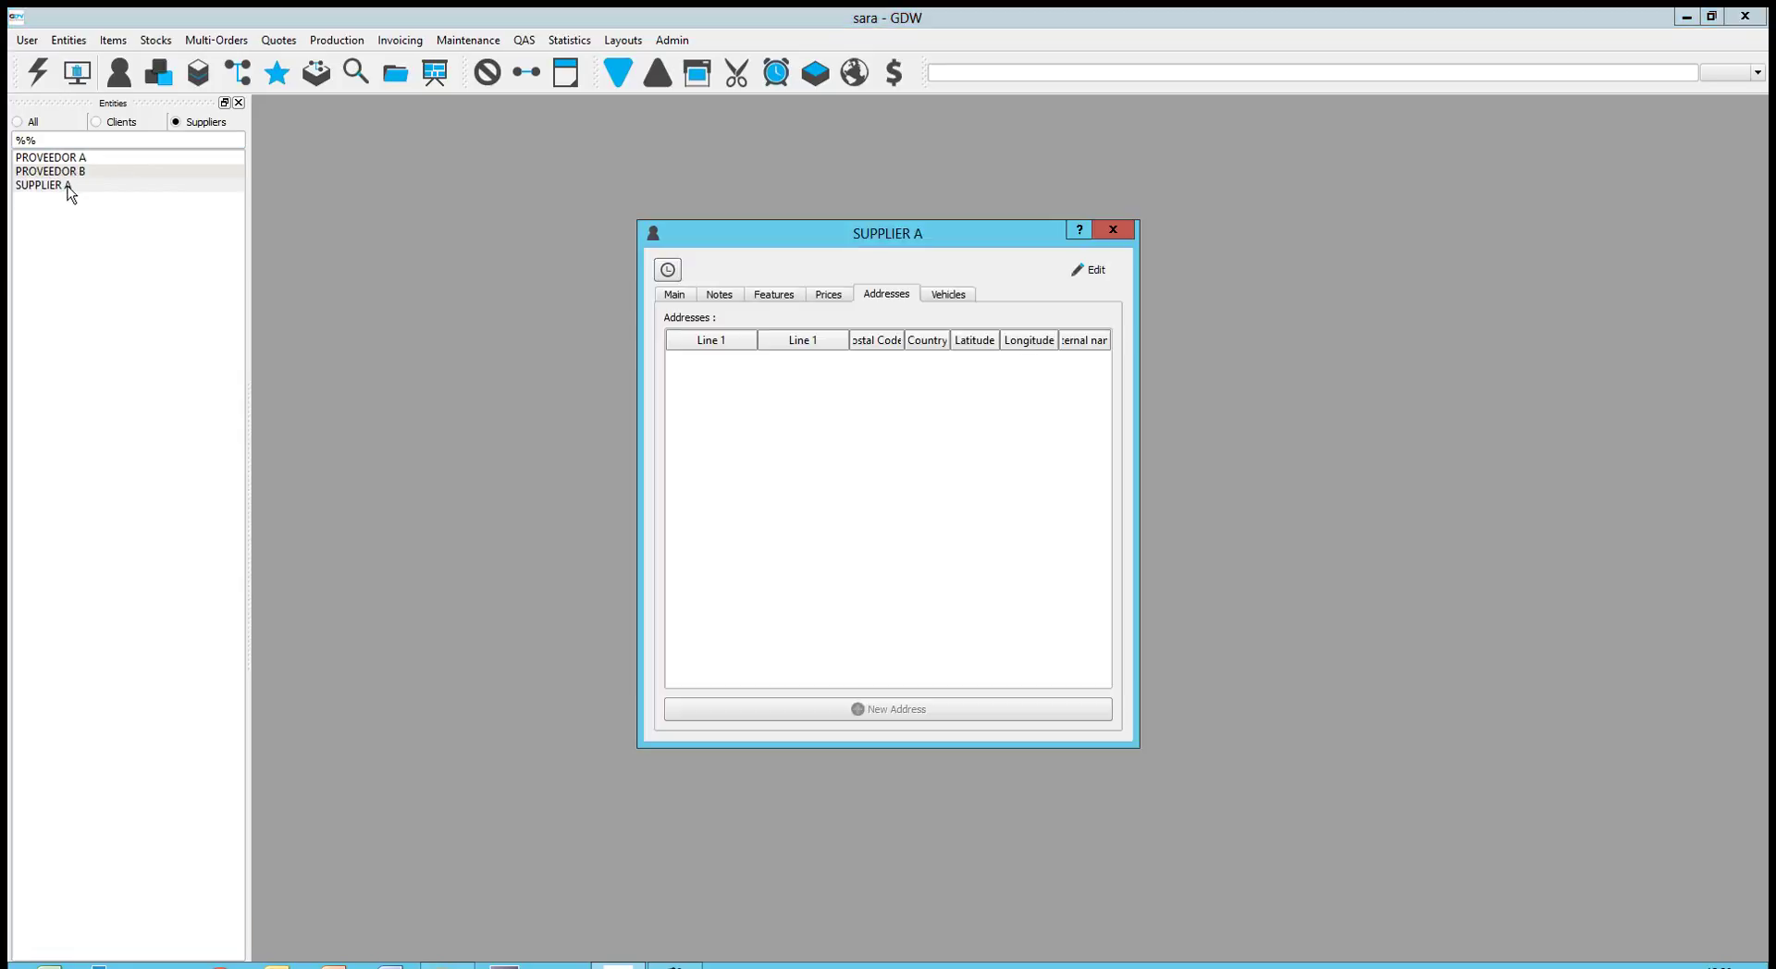
Change SUPPLIER A's supplier payment from Cash to Bank Transfer under Features and save
{"action": "left_click", "coordinate": [683, 294]}
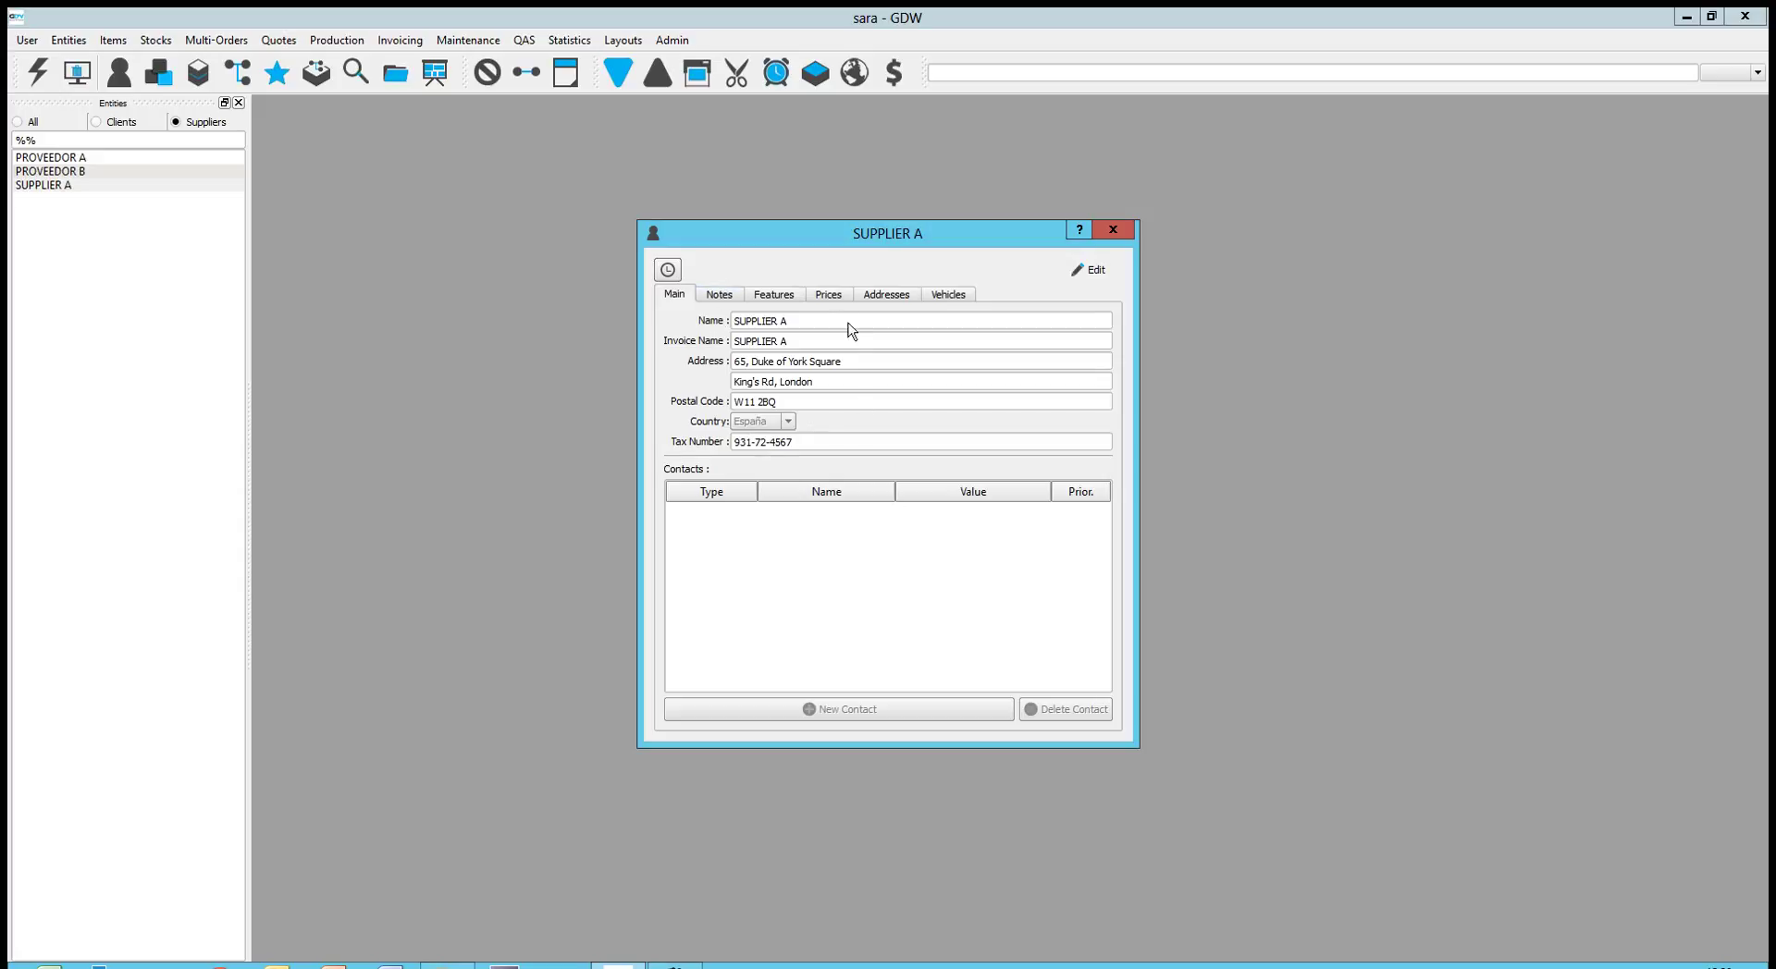
{"action": "left_click", "coordinate": [758, 297]}
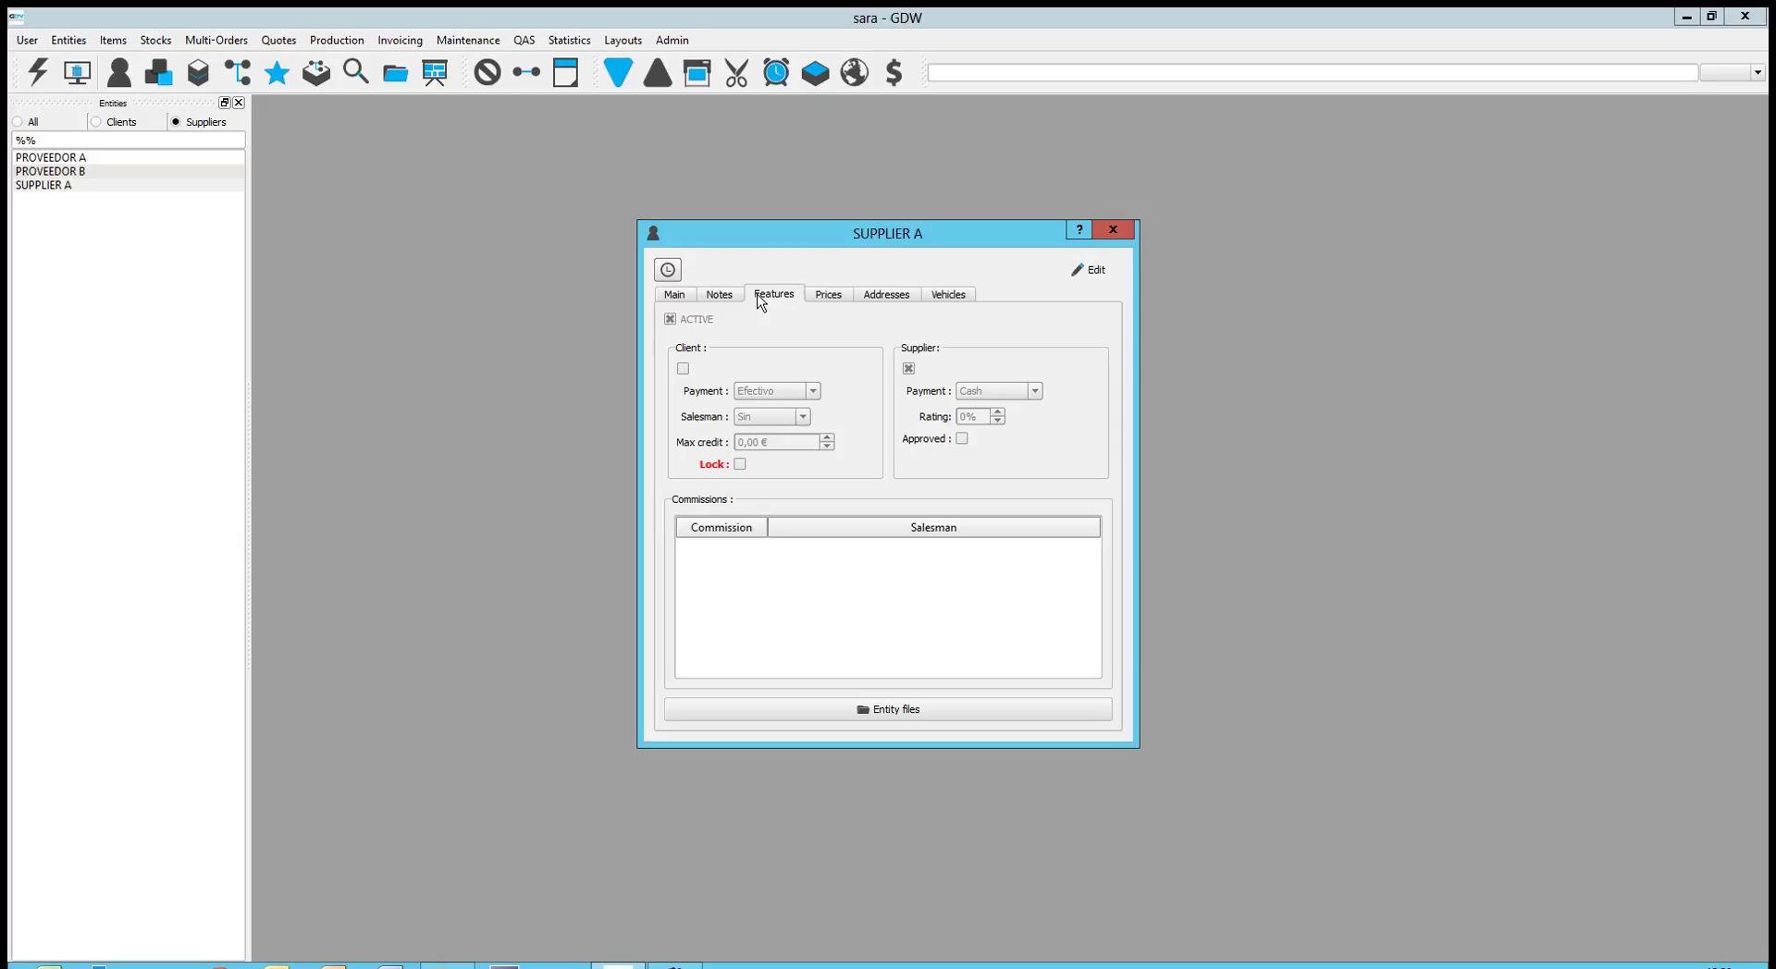
{"action": "left_click", "coordinate": [1082, 269]}
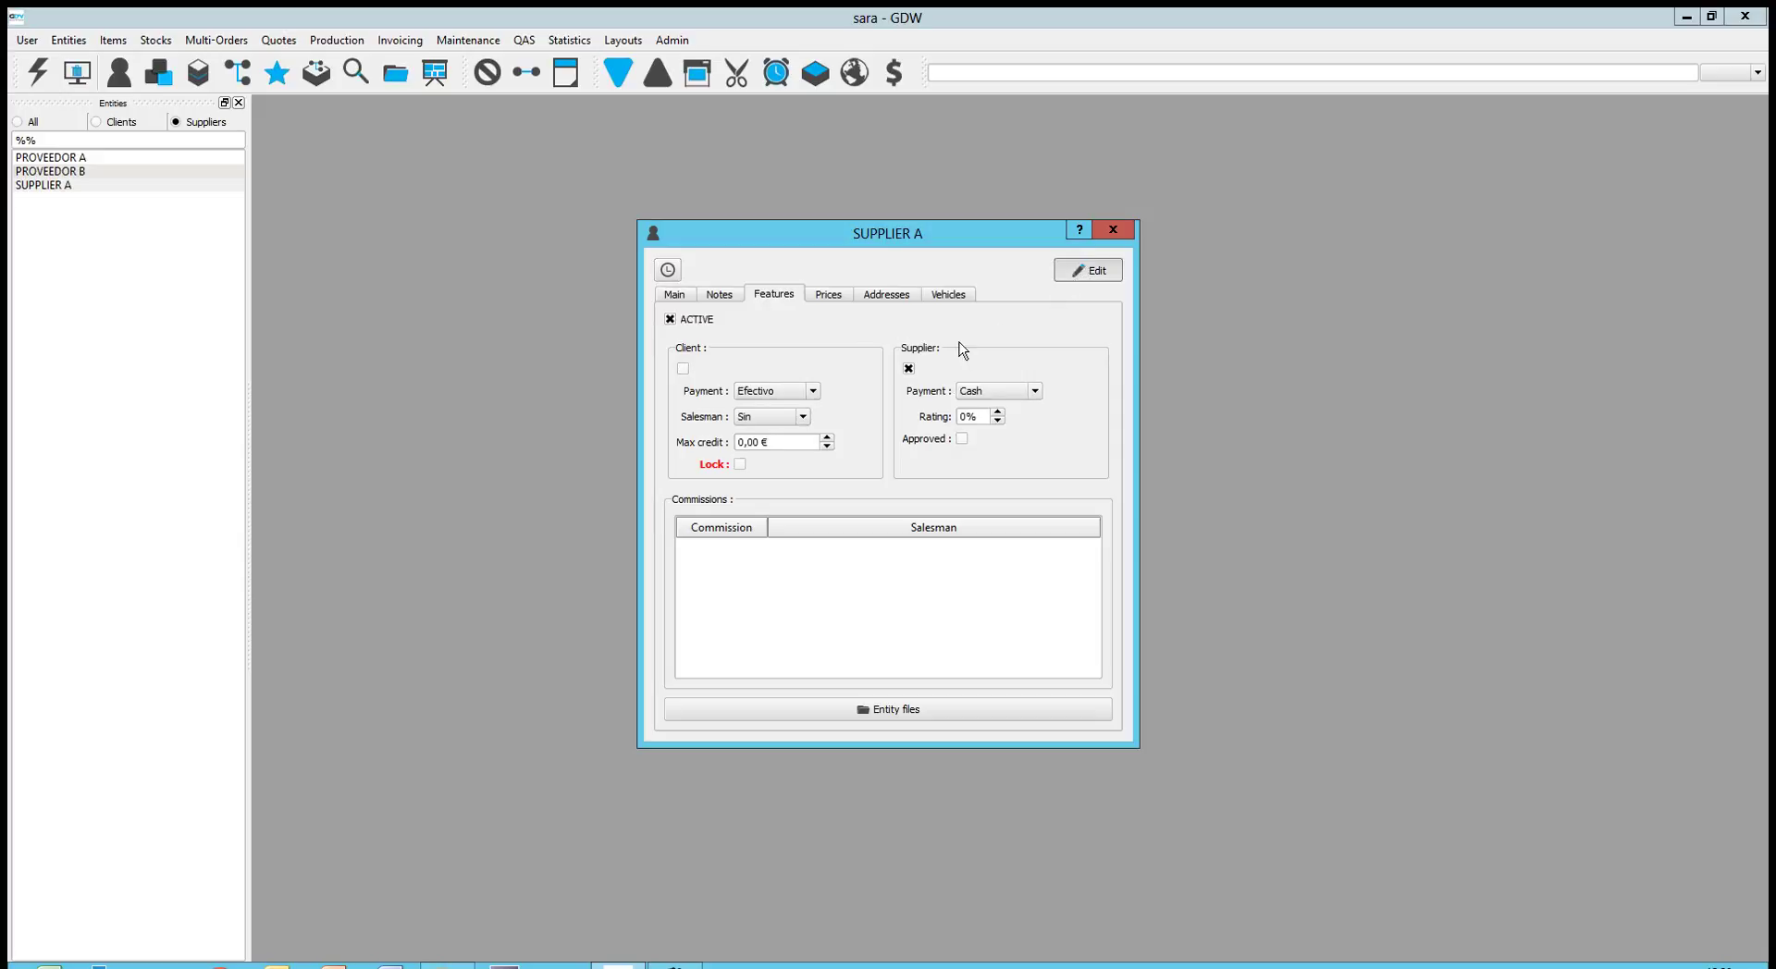
{"action": "left_click", "coordinate": [1034, 391]}
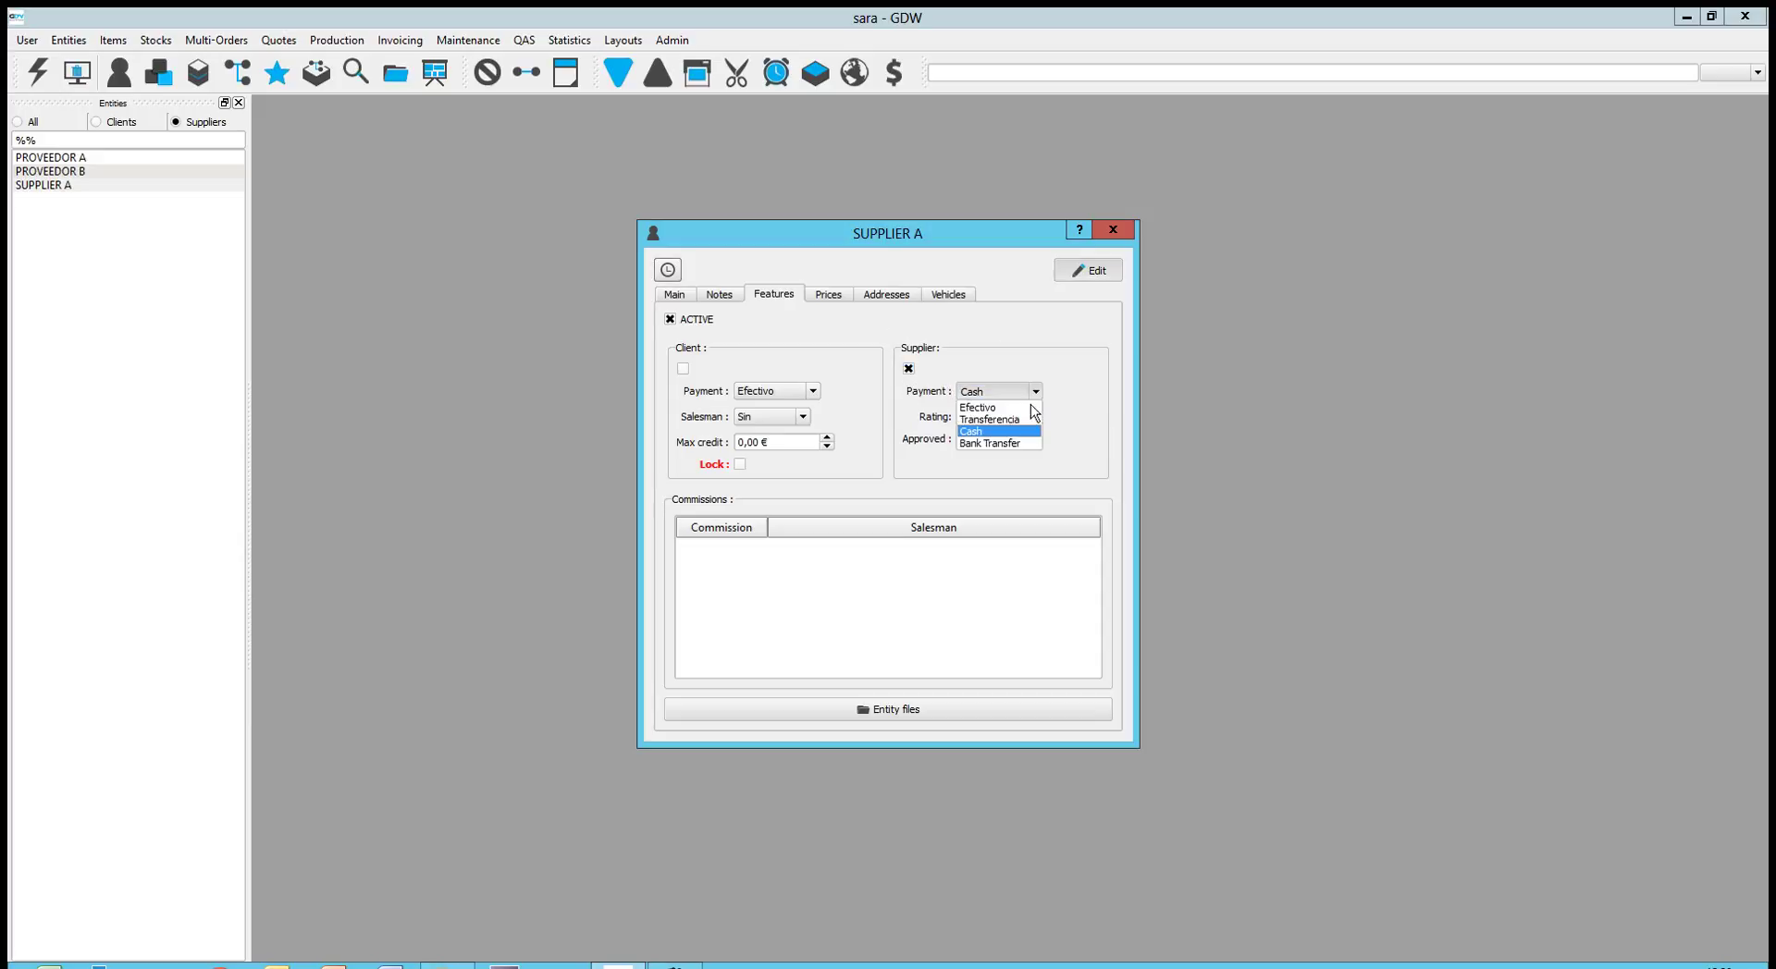
{"action": "left_click", "coordinate": [1016, 446]}
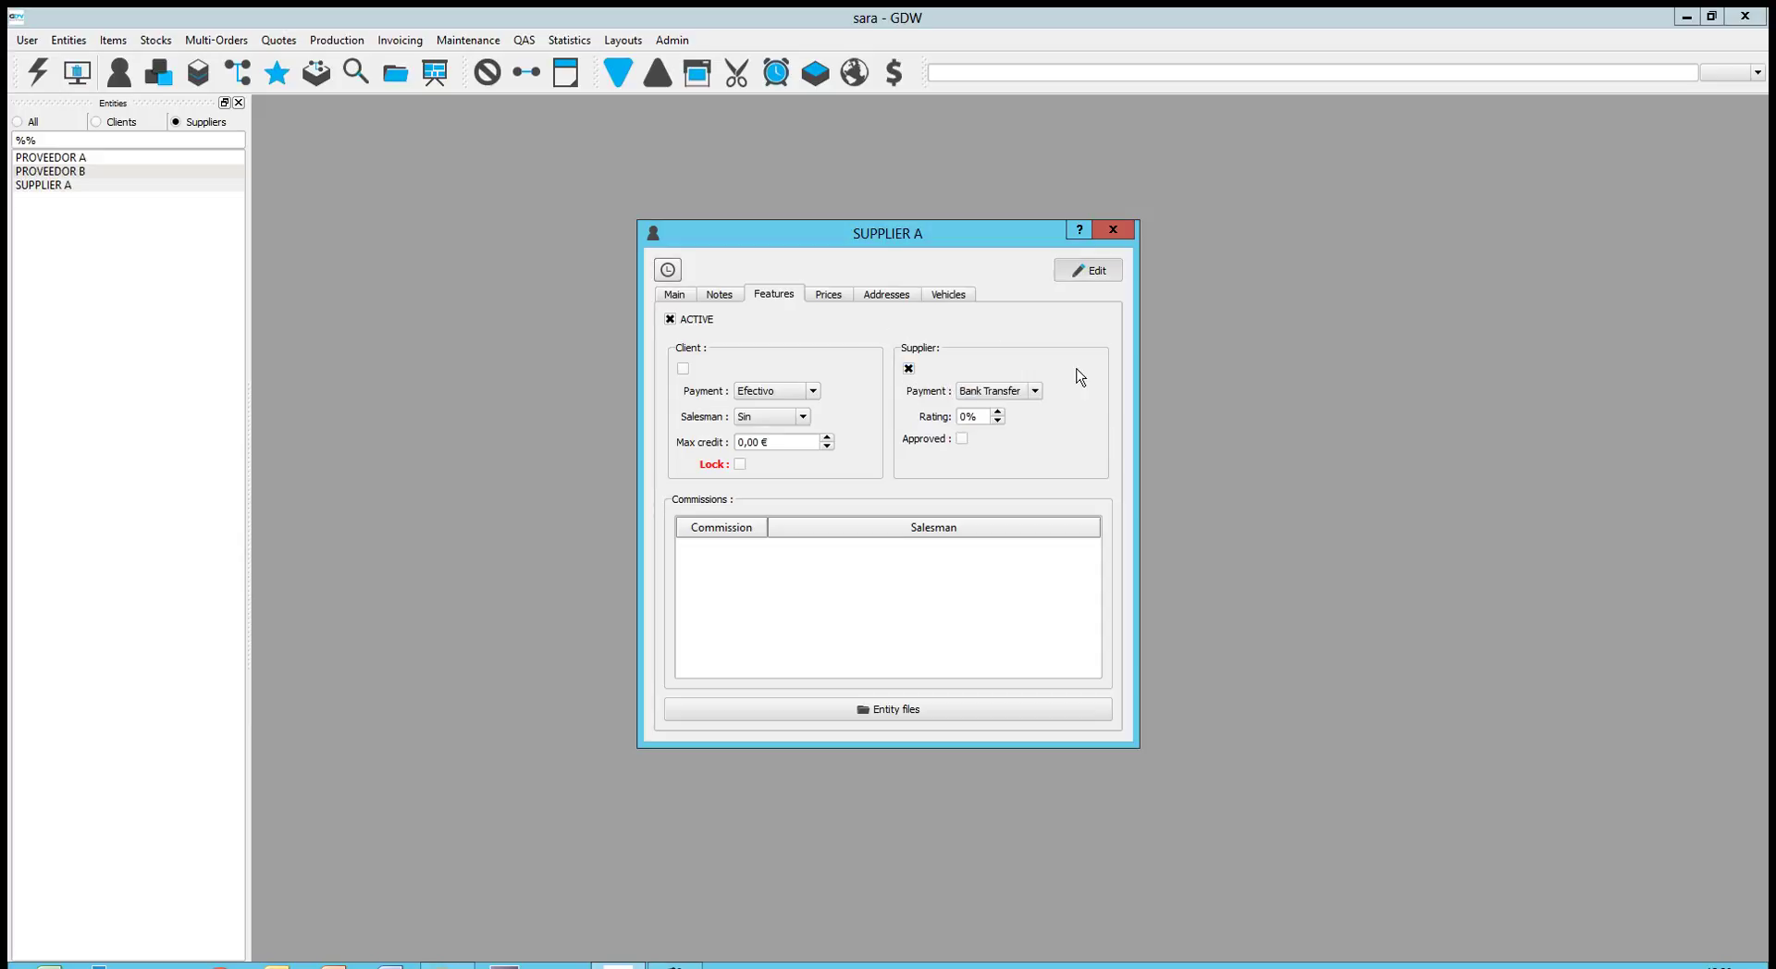
{"action": "left_click", "coordinate": [1094, 276]}
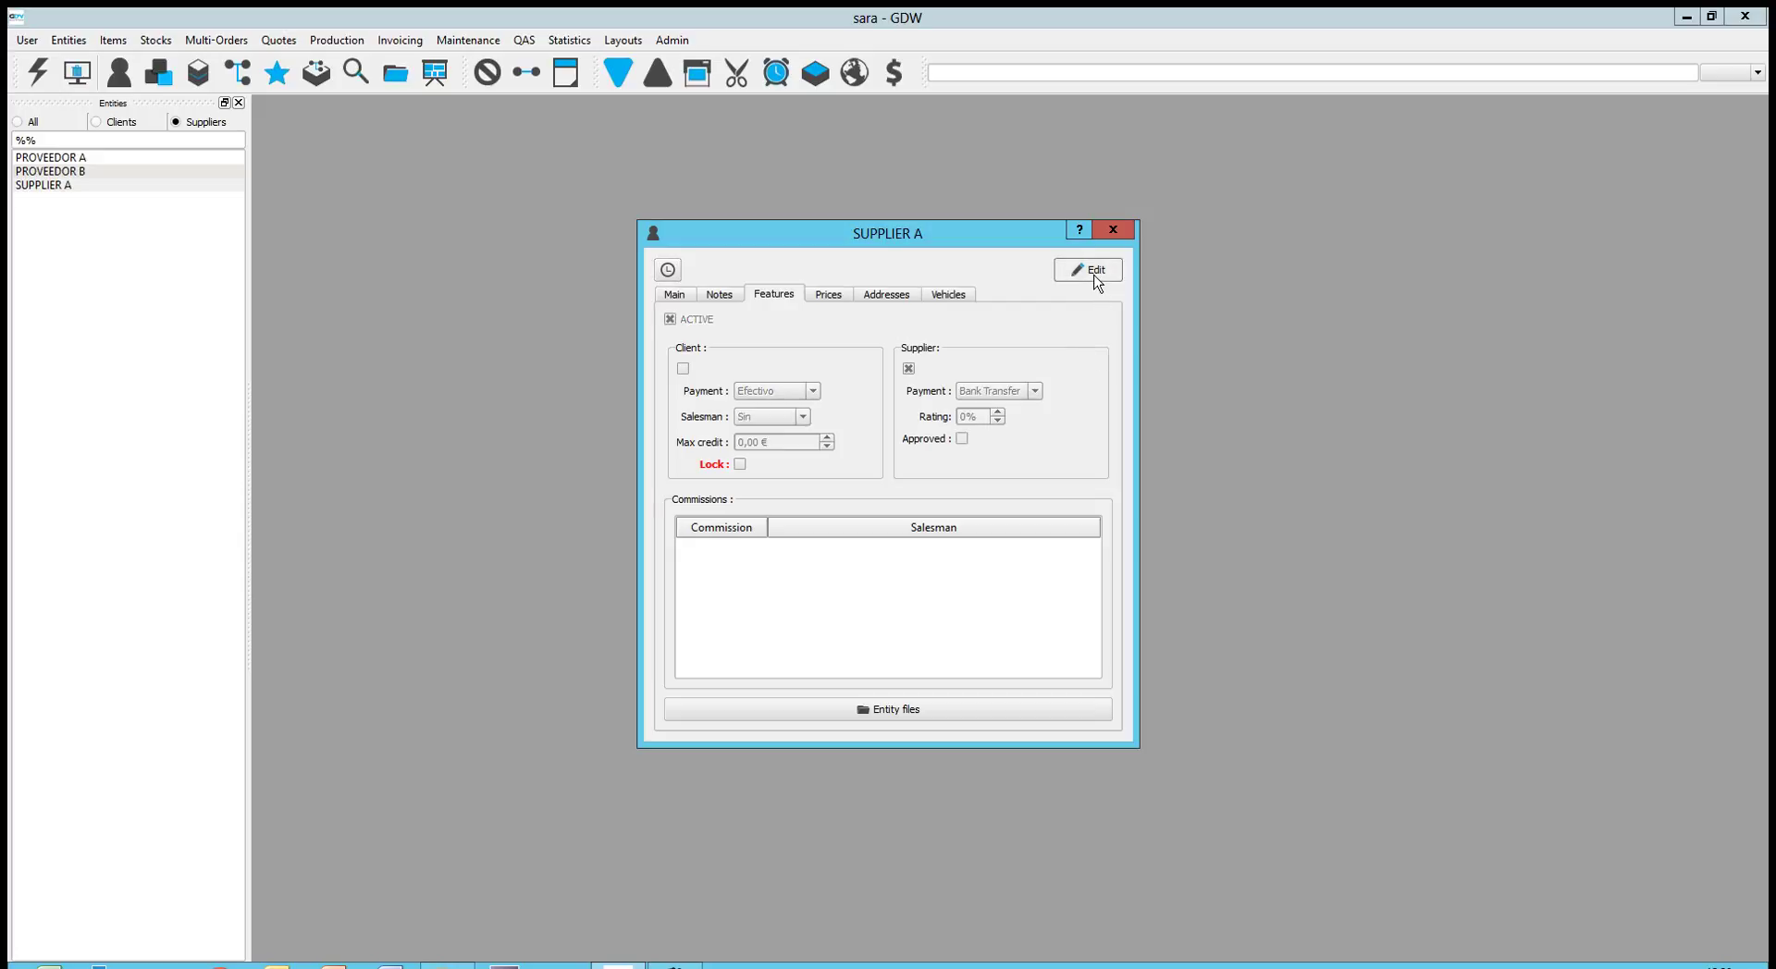